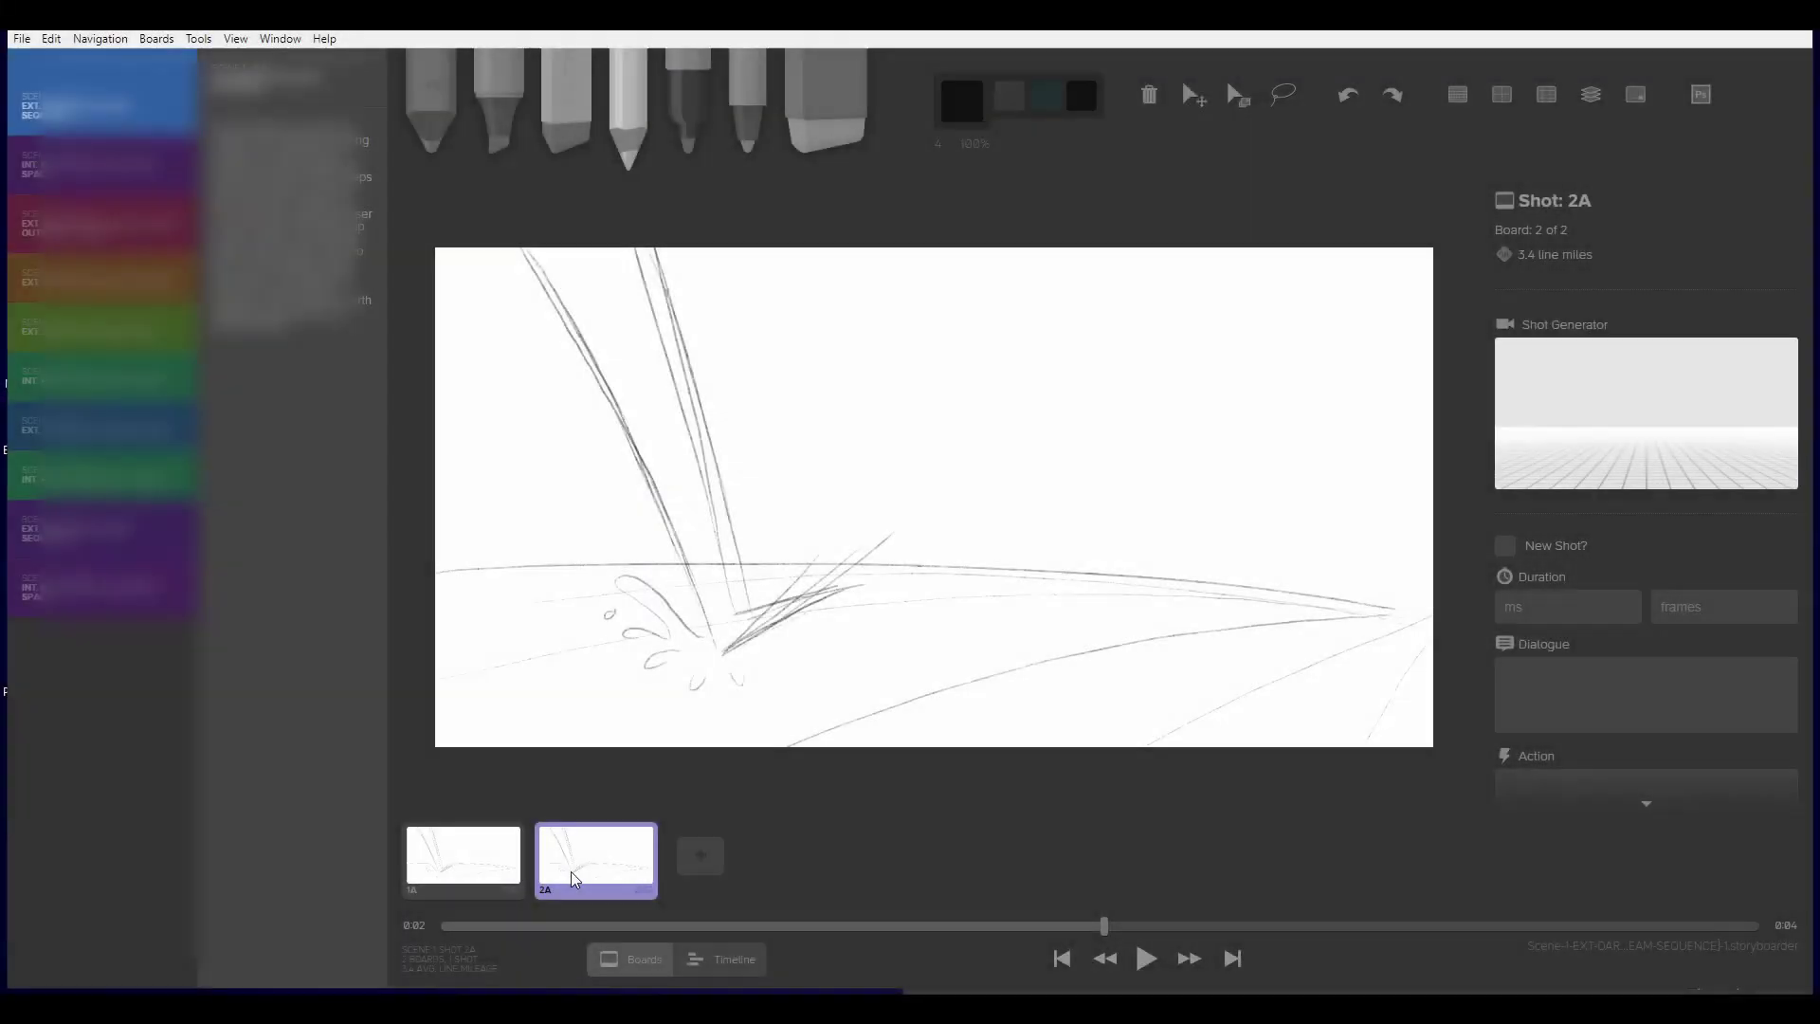
# Step: Erase the descending leg, foot and water splash from board 2A, with onion skin turned on to show the previous board
pyautogui.moveTo(527, 251); pyautogui.dragTo(599, 378)
pyautogui.moveTo(649, 256)
pyautogui.mouseDown()
pyautogui.moveTo(629, 370)
pyautogui.moveTo(729, 598)
pyautogui.moveTo(673, 343)
pyautogui.mouseUp()
pyautogui.click(235, 39)
pyautogui.click(266, 231)
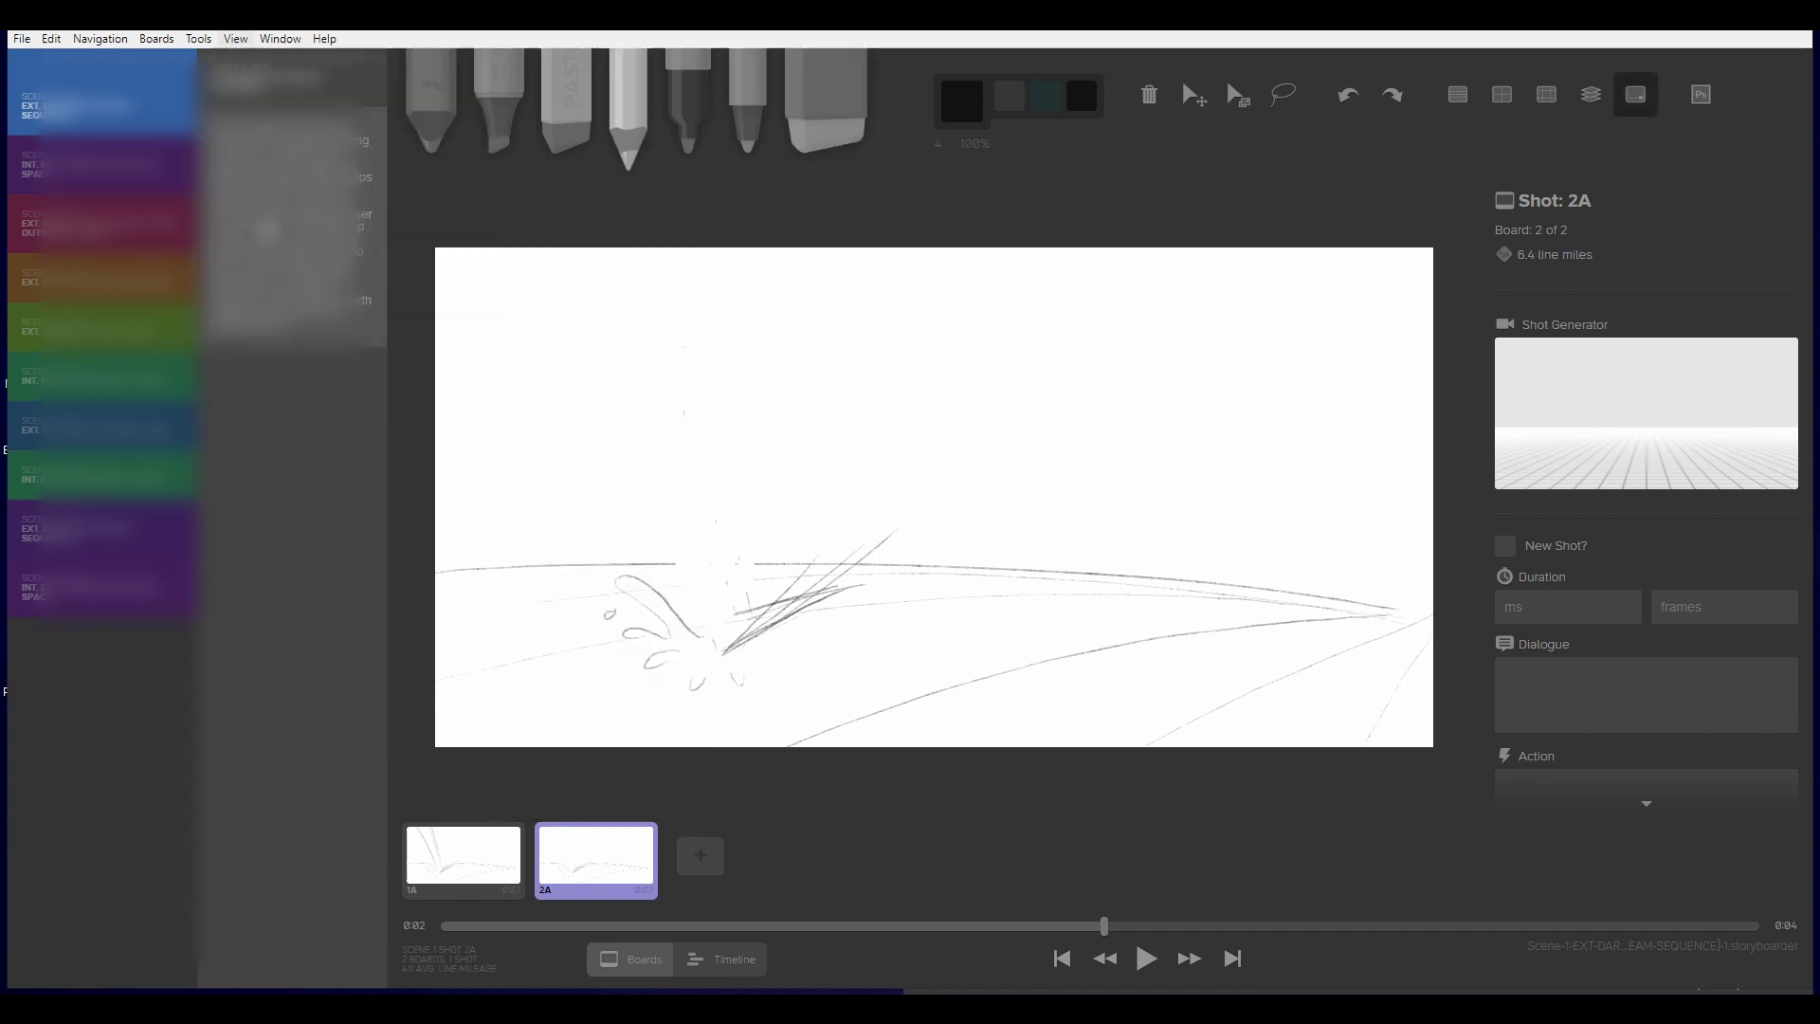
pyautogui.click(235, 39)
pyautogui.click(264, 211)
pyautogui.moveTo(744, 633)
pyautogui.mouseDown()
pyautogui.moveTo(830, 552)
pyautogui.moveTo(606, 621)
pyautogui.mouseUp()
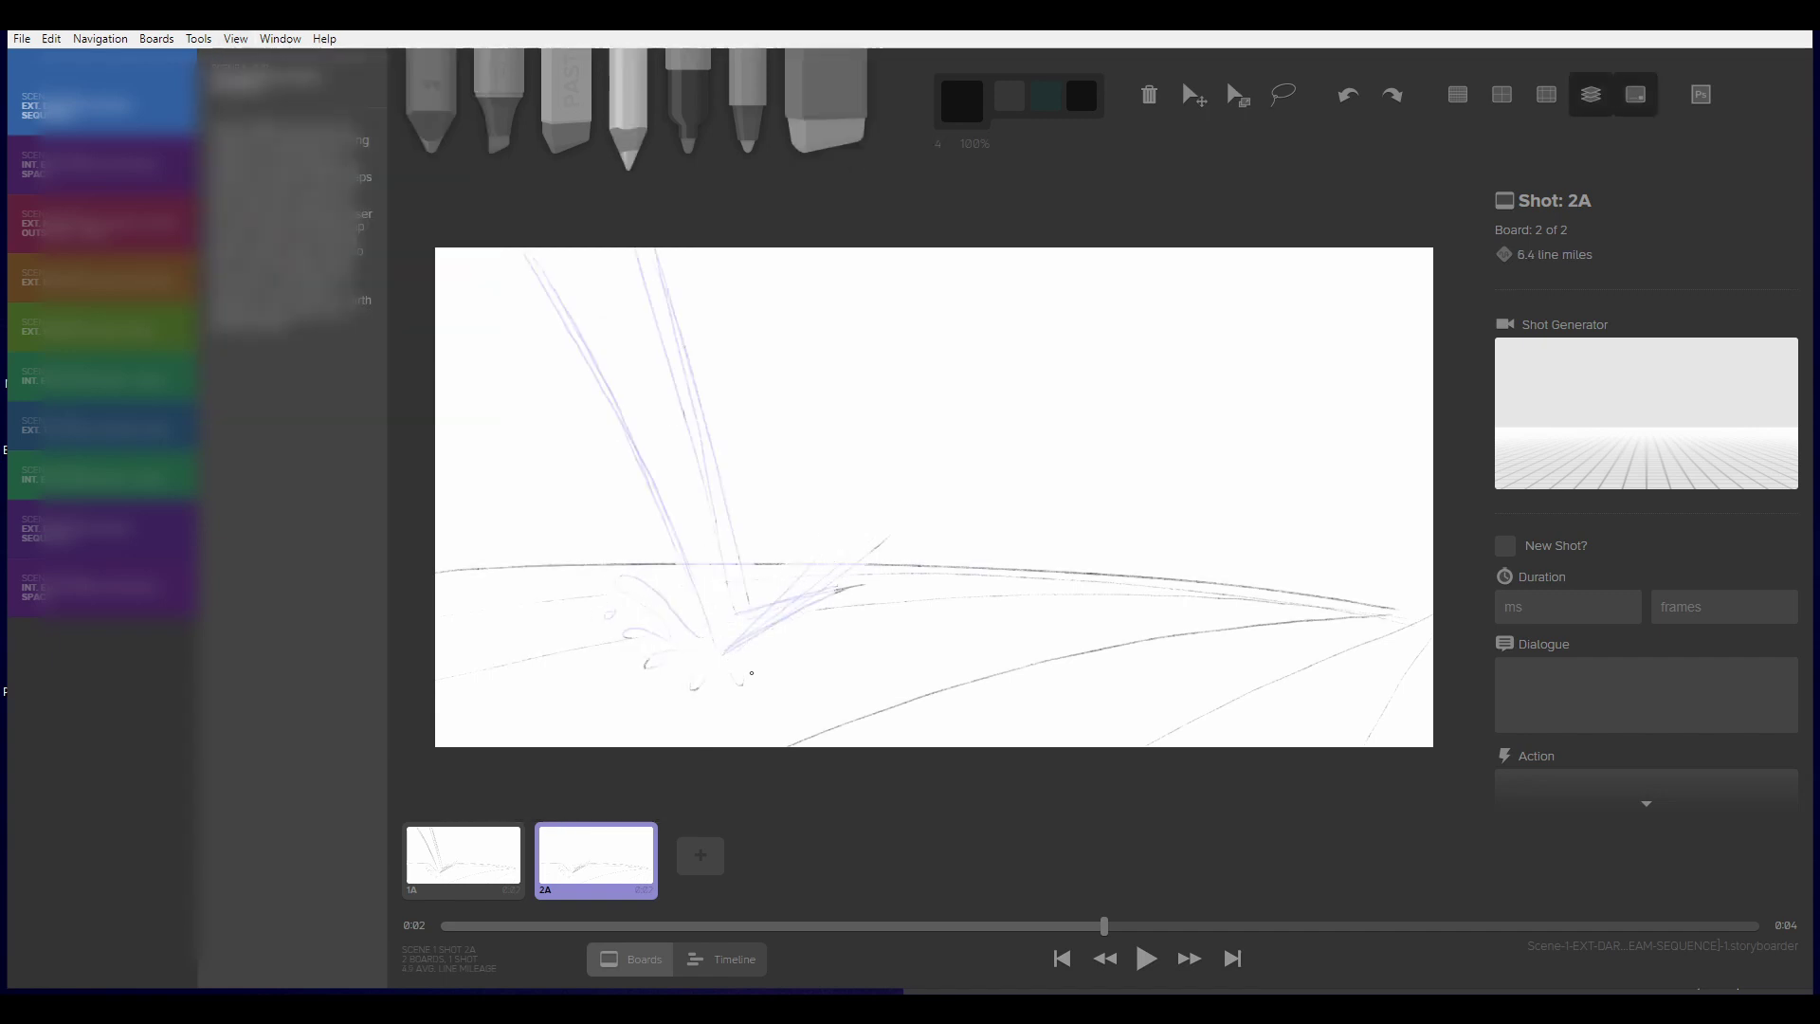
# Step: Sketch the runner's planted foot and shin and the raised trailing leg bent back at the knee
pyautogui.moveTo(722, 650)
pyautogui.mouseDown()
pyautogui.moveTo(749, 614)
pyautogui.moveTo(785, 398)
pyautogui.moveTo(745, 605)
pyautogui.mouseUp()
pyautogui.moveTo(891, 238); pyautogui.dragTo(891, 397)
pyautogui.moveTo(890, 401)
pyautogui.mouseDown()
pyautogui.moveTo(623, 491)
pyautogui.moveTo(564, 632)
pyautogui.mouseUp()
pyautogui.moveTo(542, 423)
pyautogui.mouseDown()
pyautogui.moveTo(551, 617)
pyautogui.moveTo(562, 590)
pyautogui.mouseUp()
pyautogui.moveTo(520, 436); pyautogui.dragTo(854, 376)
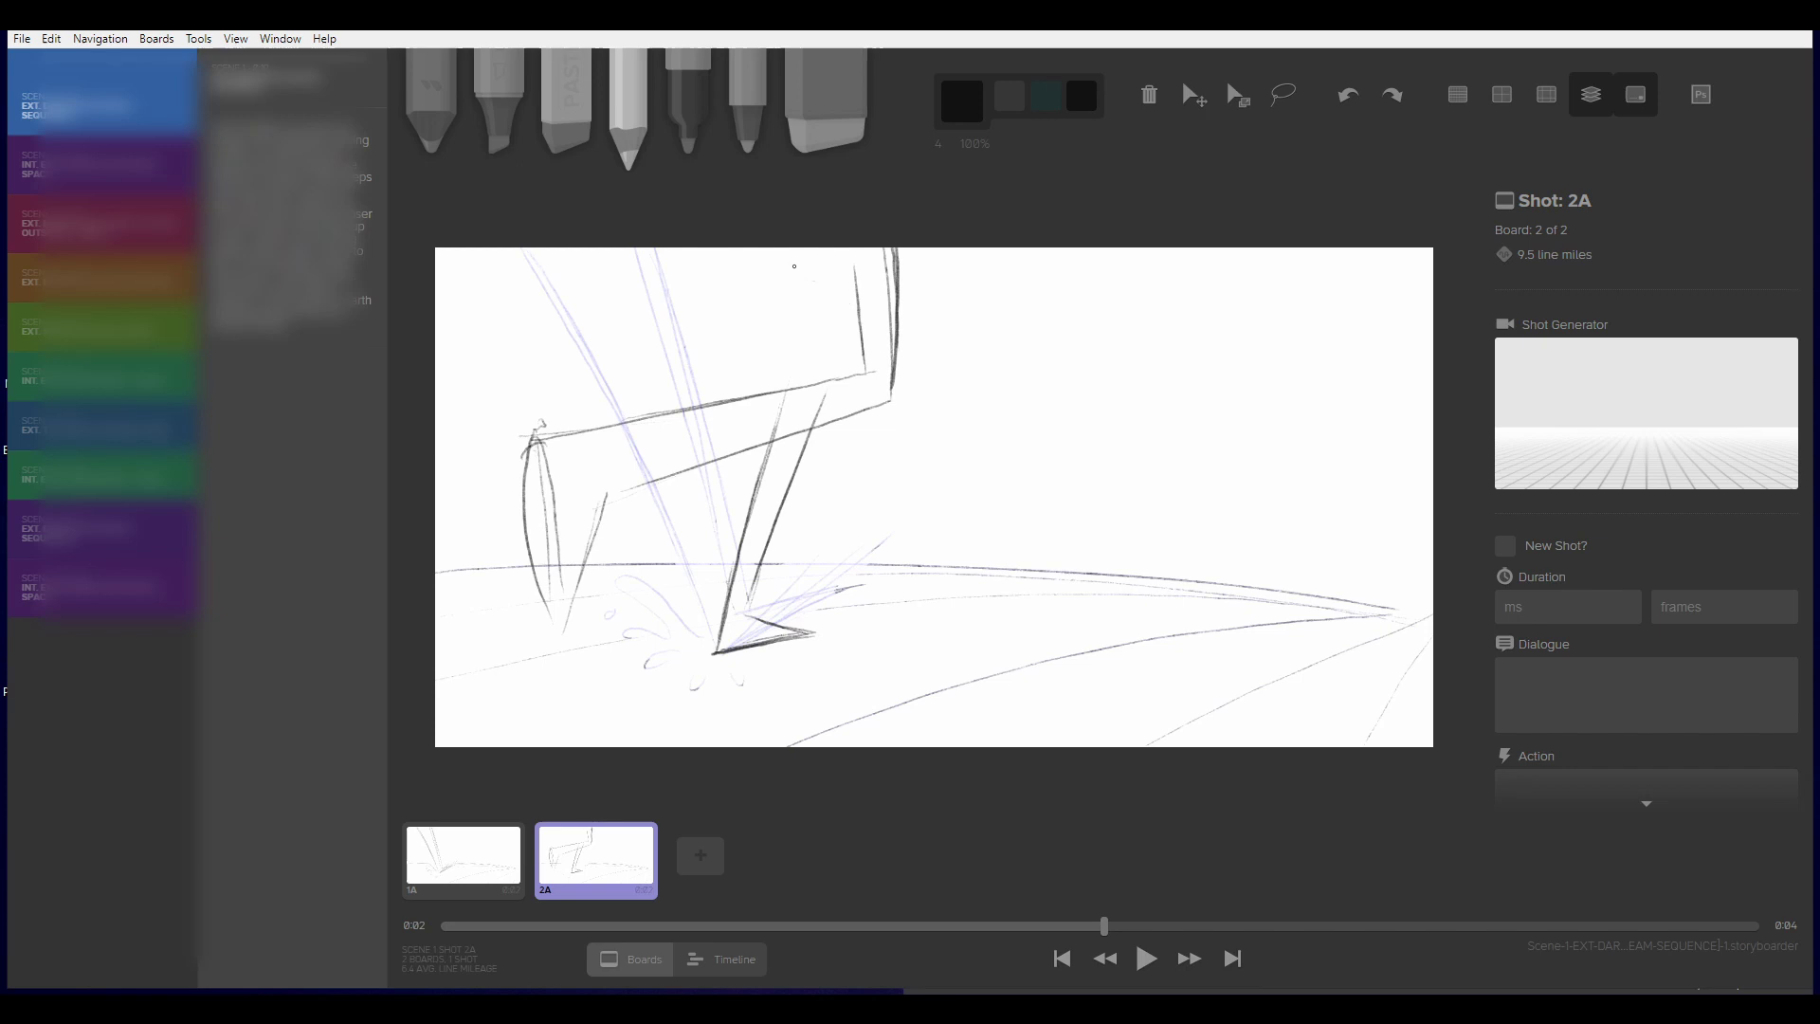
# Step: Extend the planted leg up to the frame's upper edge and retrace the horizon, ending with onion skin off
pyautogui.moveTo(794, 268); pyautogui.dragTo(853, 277)
pyautogui.moveTo(821, 275); pyautogui.dragTo(787, 387)
pyautogui.moveTo(810, 275); pyautogui.dragTo(786, 384)
pyautogui.moveTo(787, 249); pyautogui.dragTo(805, 273)
pyautogui.moveTo(437, 575); pyautogui.dragTo(1320, 591)
pyautogui.click(1591, 94)
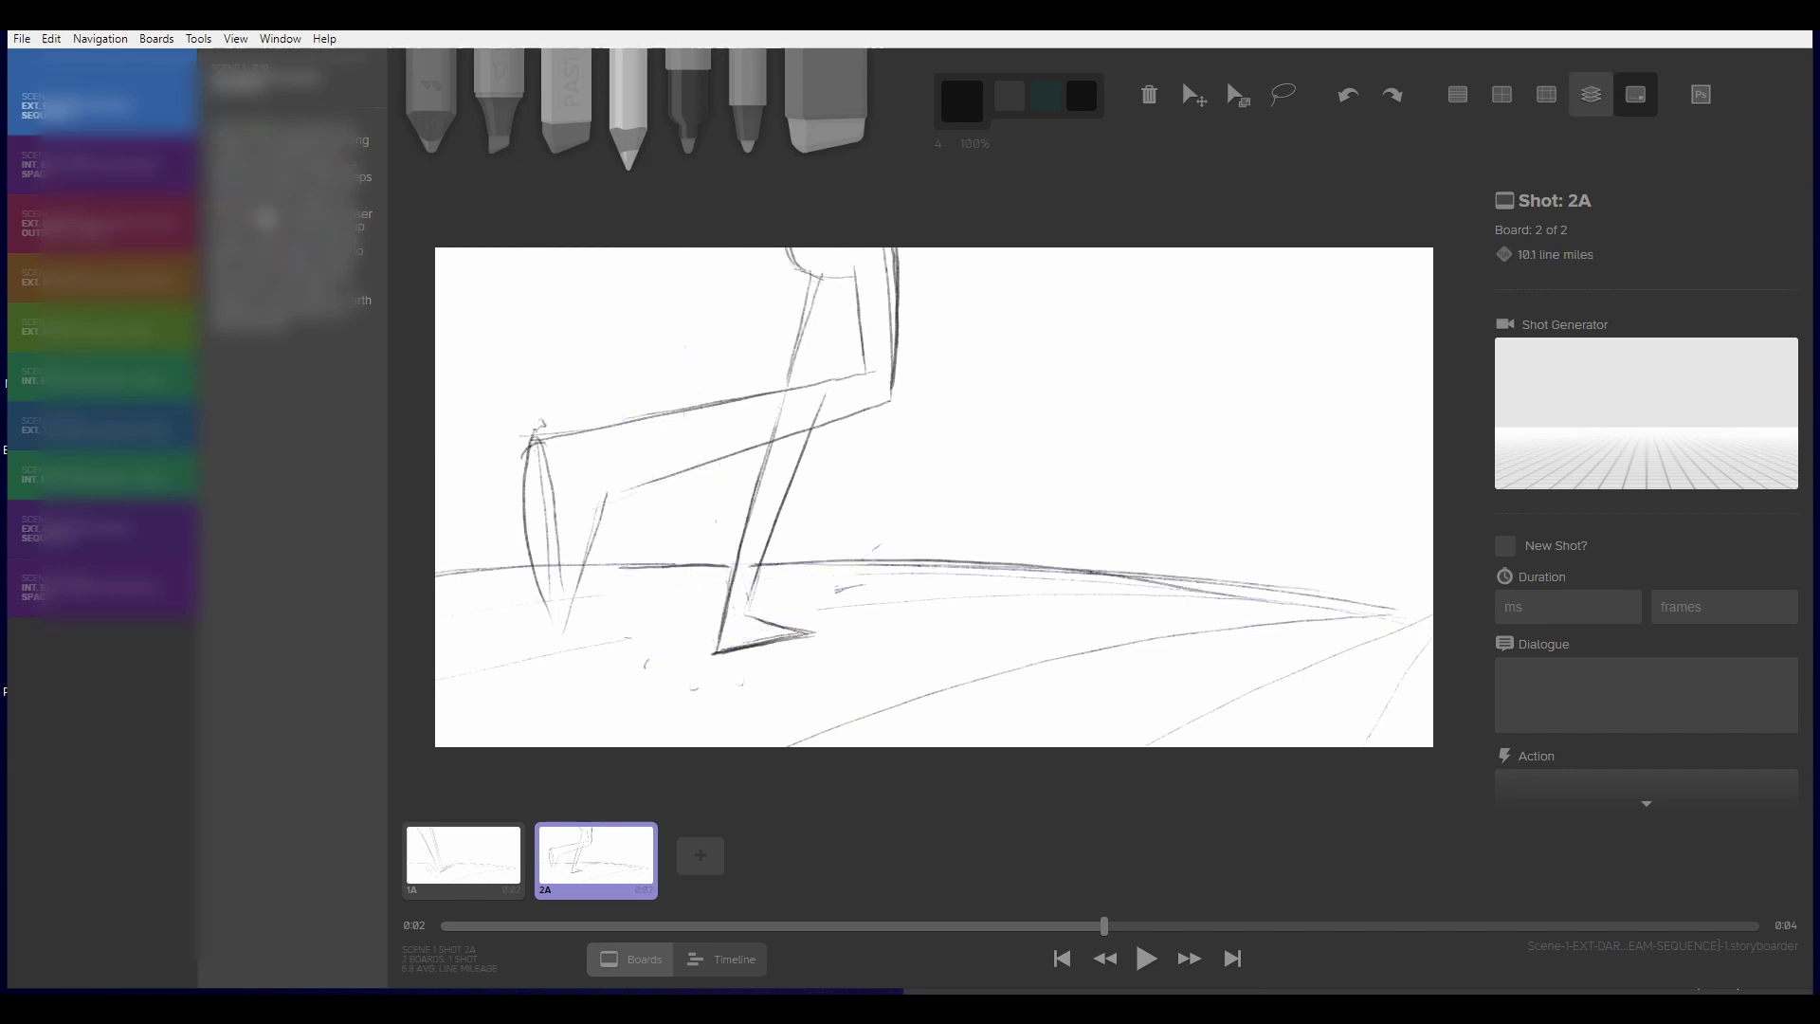
# Step: Duplicate board 2A and erase both legs from the copy, keeping the ground lines
pyautogui.press('d')
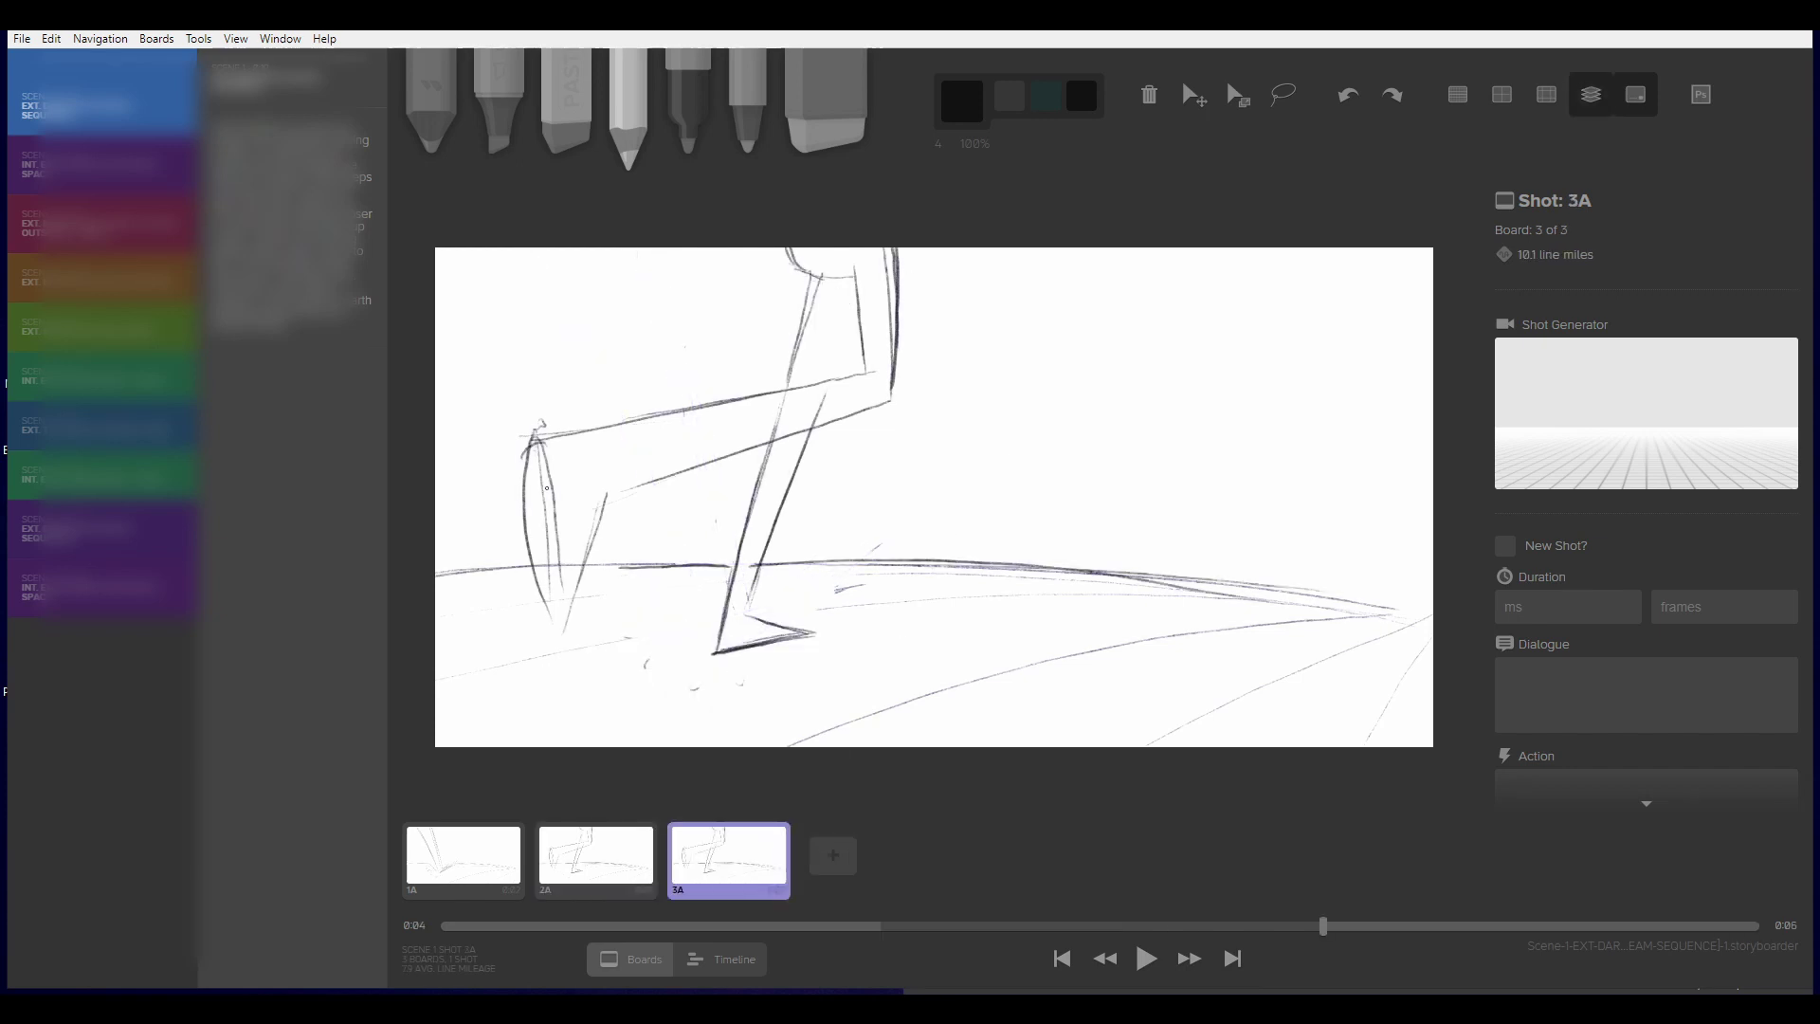
pyautogui.moveTo(547, 488)
pyautogui.keyDown('alt'); pyautogui.mouseDown()
pyautogui.moveTo(550, 597)
pyautogui.moveTo(825, 455)
pyautogui.moveTo(644, 479)
pyautogui.mouseUp(); pyautogui.keyUp('alt')
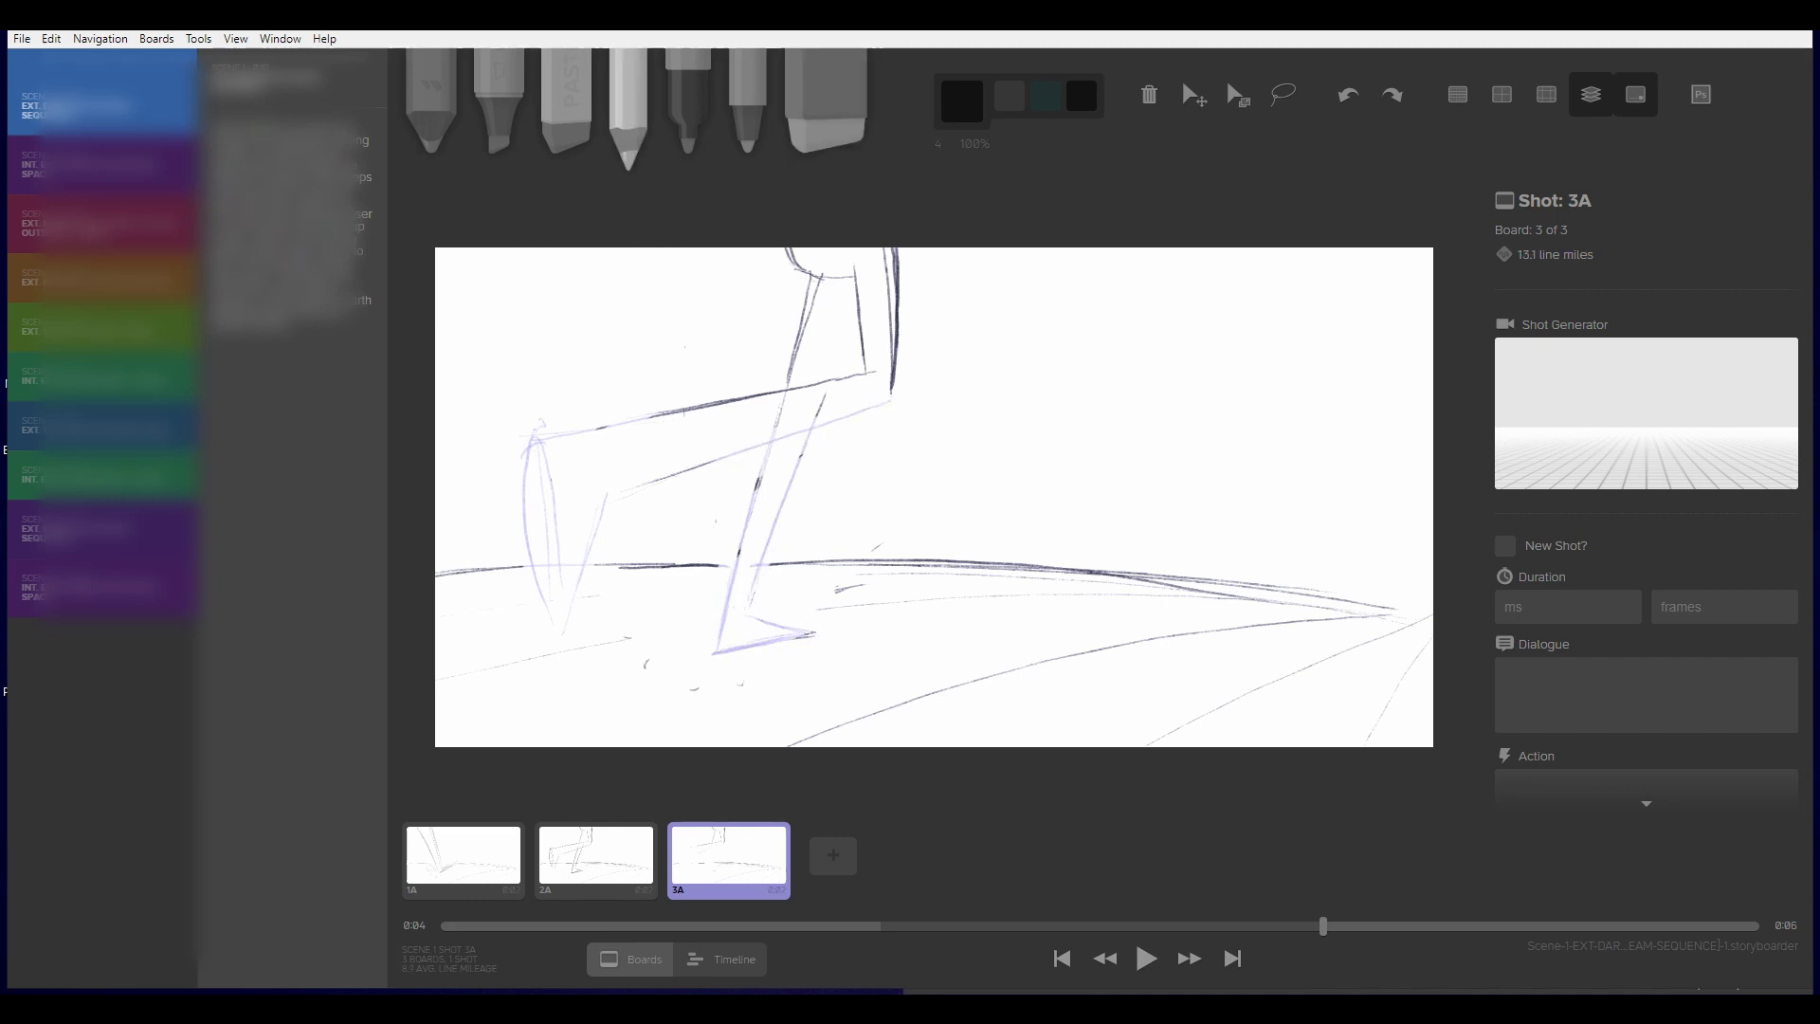
pyautogui.moveTo(759, 484)
pyautogui.keyDown('alt'); pyautogui.mouseDown()
pyautogui.moveTo(808, 442)
pyautogui.moveTo(890, 250)
pyautogui.mouseUp(); pyautogui.keyUp('alt')
# Step: Sketch the runner's planted rear foot and the long rear leg stretching up toward the hip
pyautogui.moveTo(809, 563); pyautogui.dragTo(813, 632)
pyautogui.moveTo(780, 572); pyautogui.dragTo(802, 630)
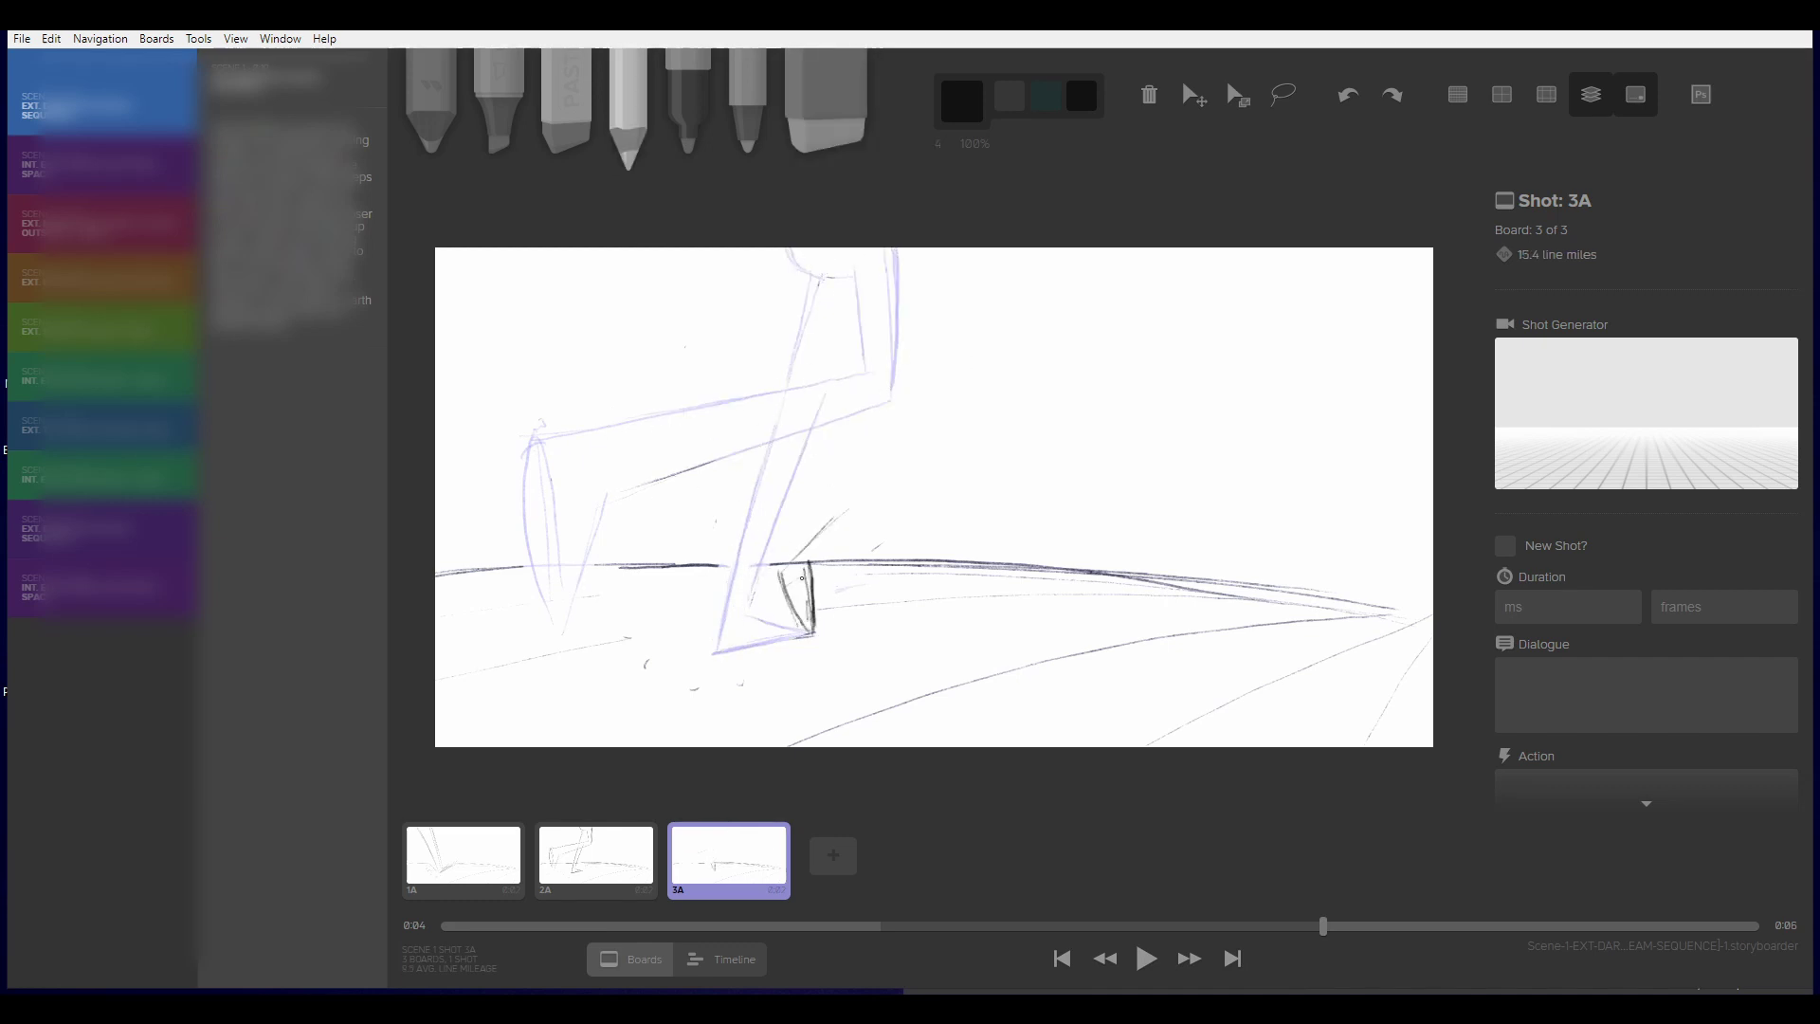
pyautogui.moveTo(780, 569); pyautogui.dragTo(807, 634)
pyautogui.moveTo(791, 633); pyautogui.dragTo(827, 633)
pyautogui.moveTo(797, 561)
pyautogui.mouseDown()
pyautogui.moveTo(979, 433)
pyautogui.moveTo(956, 417)
pyautogui.moveTo(1079, 465)
pyautogui.mouseUp()
pyautogui.moveTo(1088, 516)
pyautogui.mouseDown()
pyautogui.moveTo(1076, 477)
pyautogui.moveTo(1102, 590)
pyautogui.mouseUp()
pyautogui.hotkey('ctrl', 'z')
pyautogui.hotkey('ctrl', 'z')
pyautogui.hotkey('ctrl', 'z')
pyautogui.hotkey('ctrl', 'z')
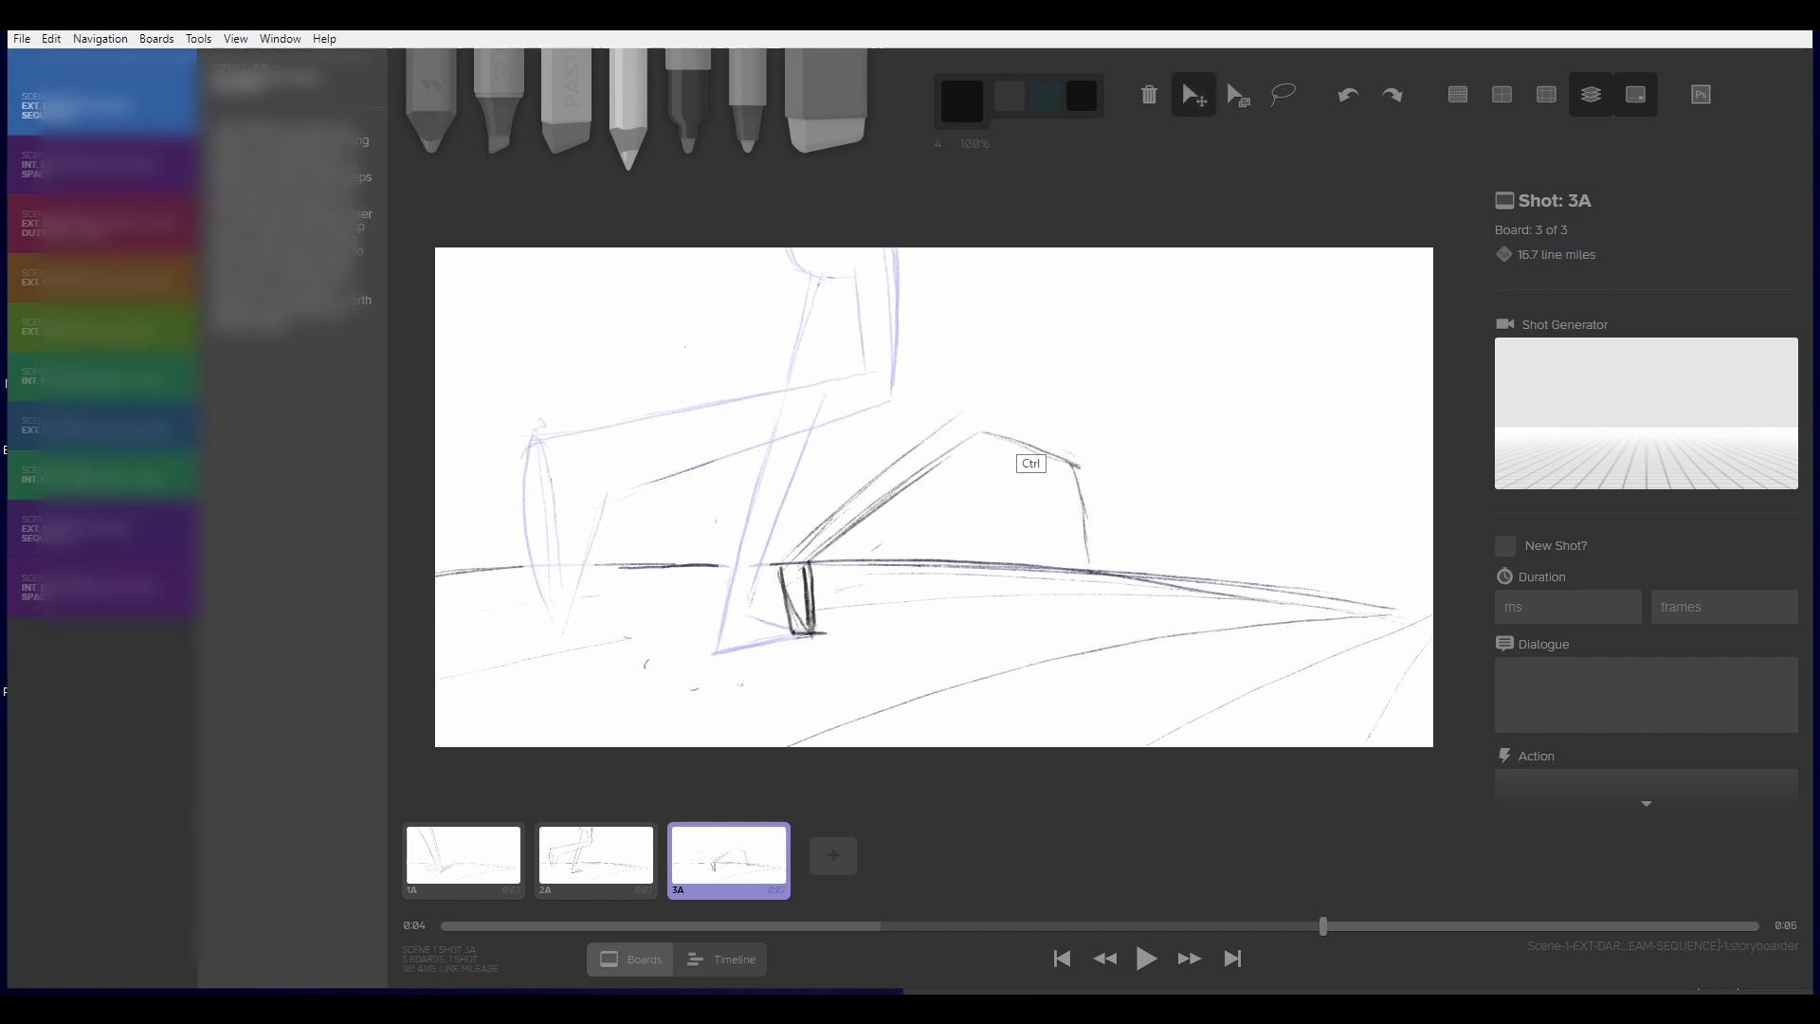
# Step: Draw the runner's bent front leg with thigh, shin and pointed foot above the horizon
pyautogui.moveTo(951, 453); pyautogui.dragTo(1012, 421)
pyautogui.moveTo(997, 422)
pyautogui.mouseDown()
pyautogui.moveTo(1110, 429)
pyautogui.moveTo(1040, 509)
pyautogui.mouseUp()
pyautogui.moveTo(1096, 433)
pyautogui.mouseDown()
pyautogui.moveTo(1070, 470)
pyautogui.moveTo(1036, 512)
pyautogui.mouseUp()
pyautogui.moveTo(1038, 512)
pyautogui.mouseDown()
pyautogui.moveTo(1048, 561)
pyautogui.moveTo(1058, 509)
pyautogui.mouseUp()
pyautogui.moveTo(1058, 509)
pyautogui.mouseDown()
pyautogui.moveTo(1128, 422)
pyautogui.moveTo(1029, 393)
pyautogui.mouseUp()
# Step: Sketch the runner's forward-leaning torso, both bent arms, and the head with swept-back hair
pyautogui.moveTo(951, 419); pyautogui.dragTo(1053, 312)
pyautogui.moveTo(1014, 331); pyautogui.dragTo(977, 367)
pyautogui.moveTo(1097, 335); pyautogui.dragTo(1083, 376)
pyautogui.moveTo(1029, 387); pyautogui.dragTo(1090, 332)
pyautogui.moveTo(951, 420); pyautogui.dragTo(1078, 313)
pyautogui.moveTo(1063, 310)
pyautogui.mouseDown()
pyautogui.moveTo(1081, 292)
pyautogui.moveTo(1032, 284)
pyautogui.mouseUp()
pyautogui.moveTo(1022, 289)
pyautogui.mouseDown()
pyautogui.moveTo(1098, 313)
pyautogui.moveTo(1081, 285)
pyautogui.mouseUp()
pyautogui.moveTo(1117, 359); pyautogui.dragTo(1038, 382)
# Step: Duplicate board 3A and erase the runner from the copy with an enlarged eraser
pyautogui.press('d')
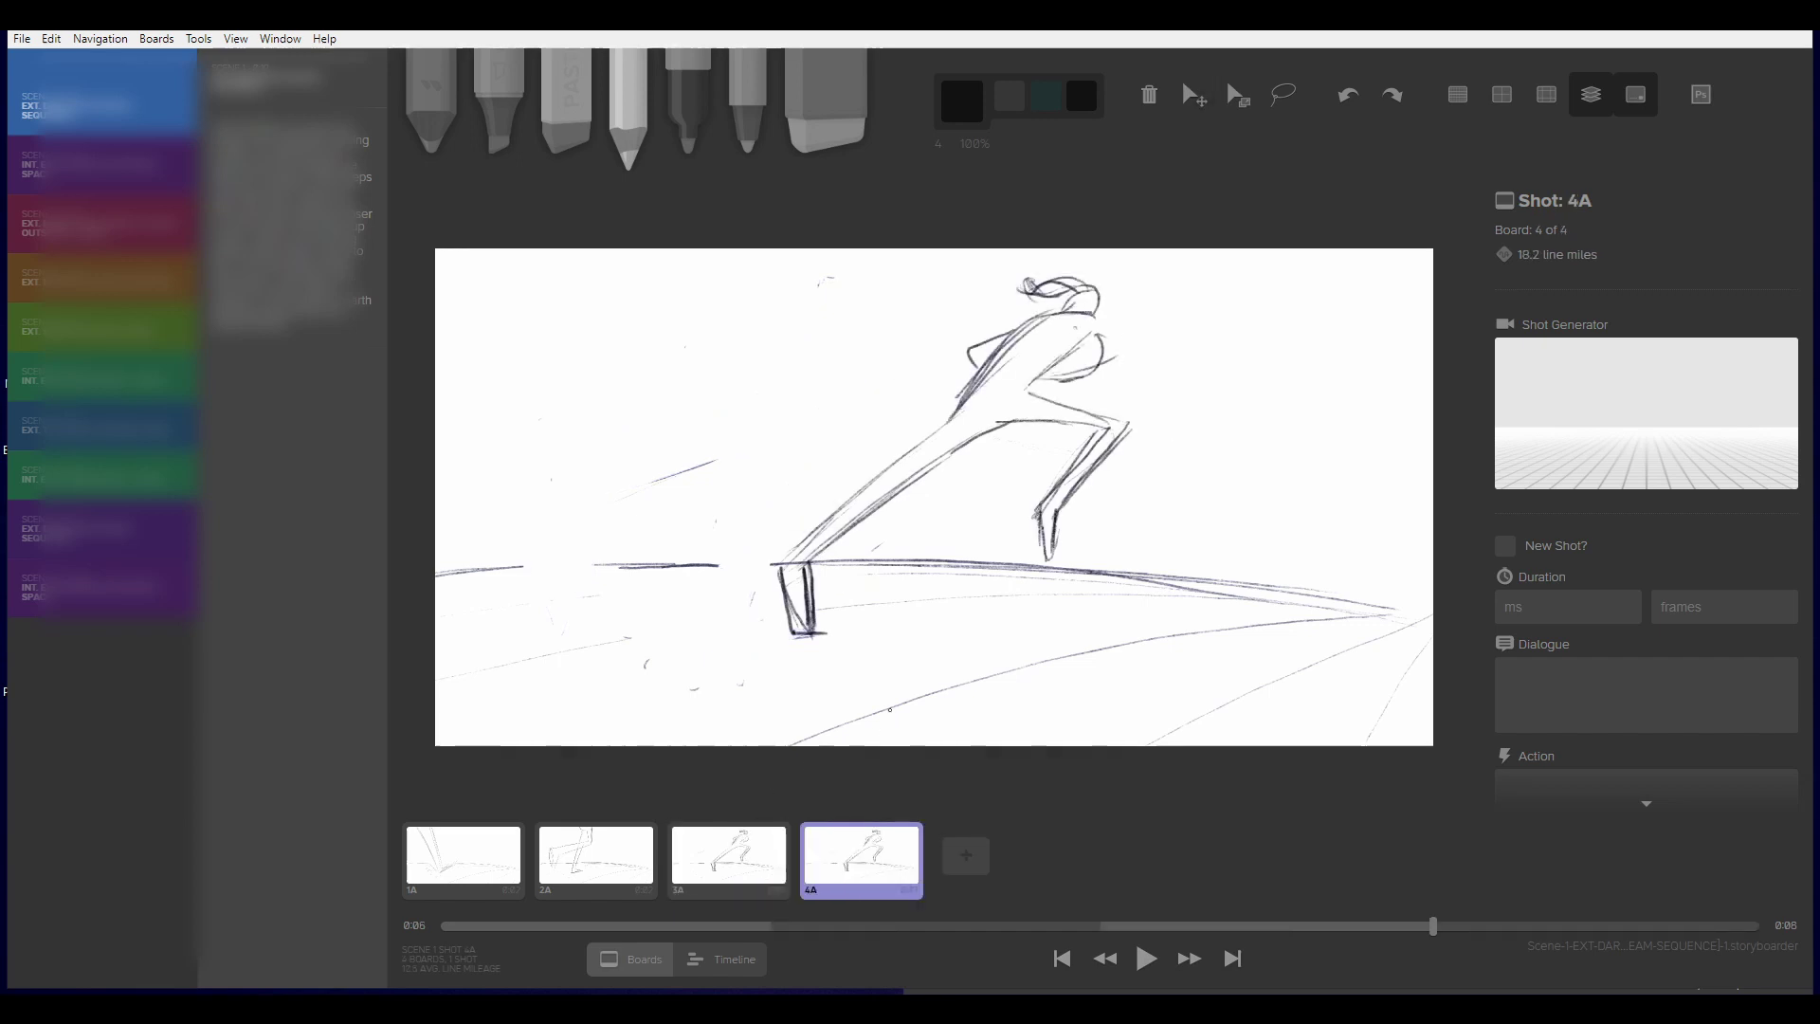
pyautogui.press('e')
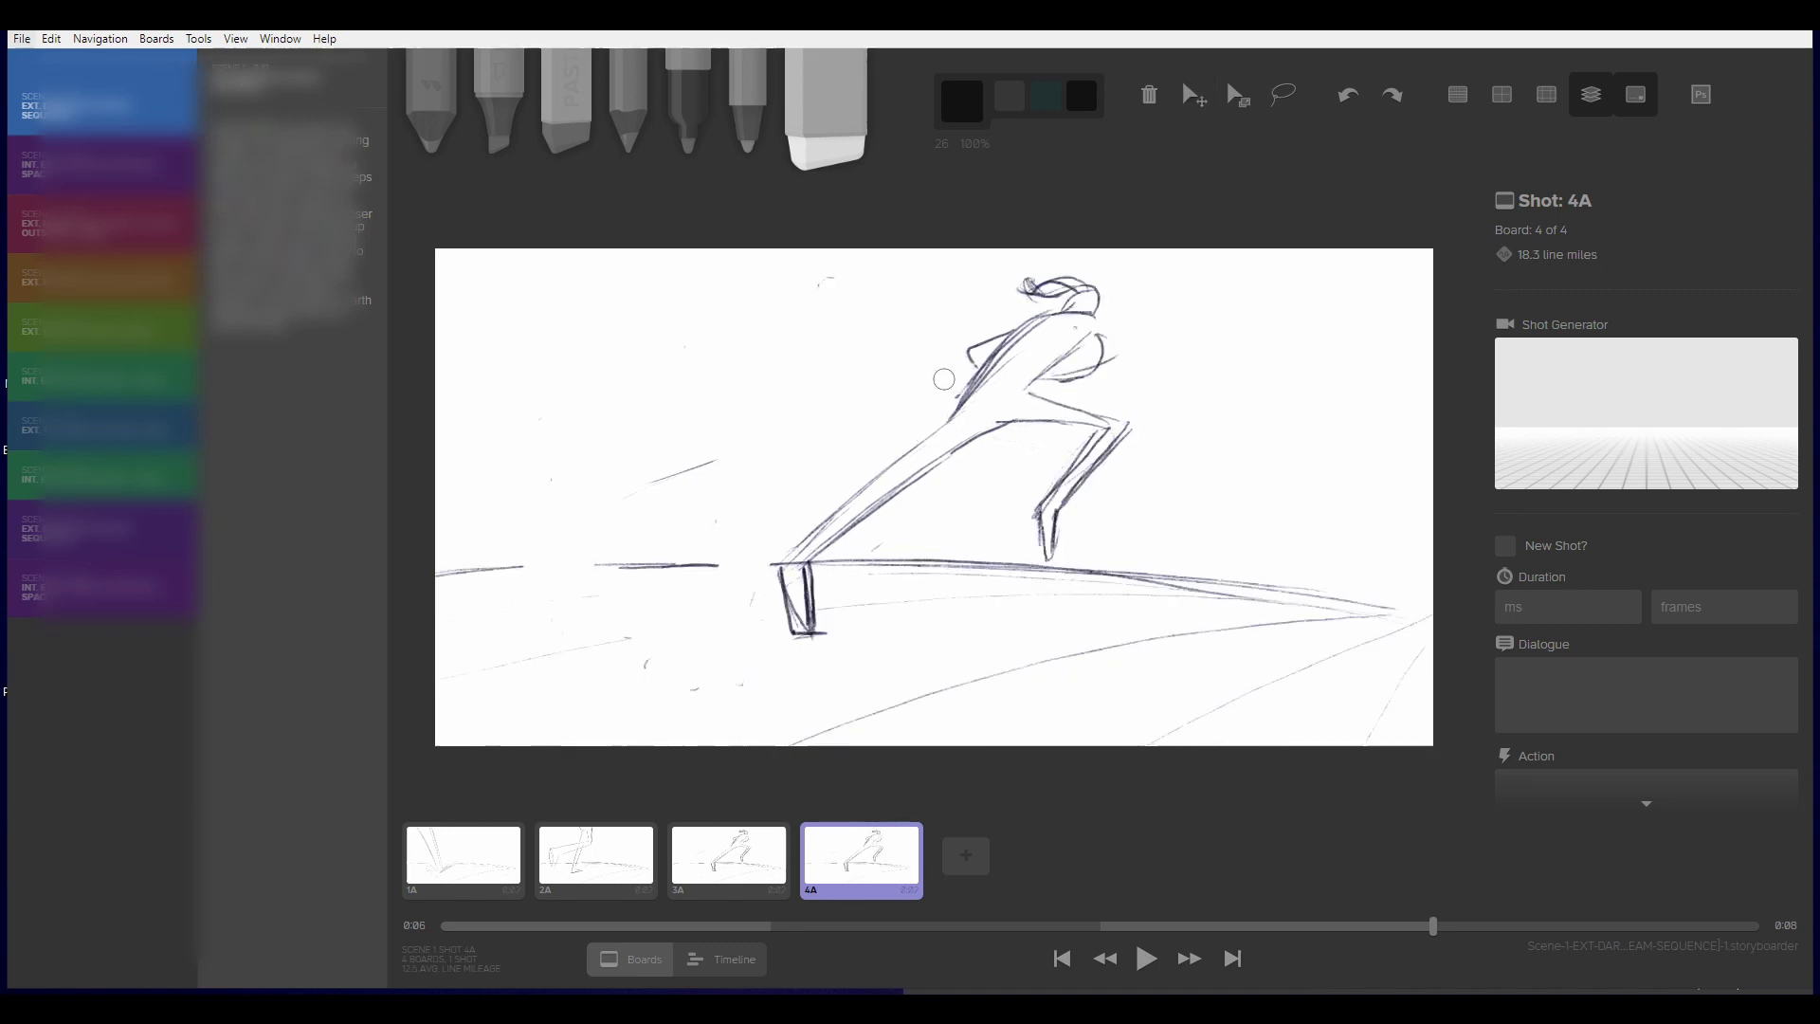
pyautogui.press(']')
pyautogui.press(']')
pyautogui.press(']')
pyautogui.press(']')
pyautogui.doubleClick(641, 19)
pyautogui.moveTo(1061, 294)
pyautogui.mouseDown()
pyautogui.moveTo(996, 327)
pyautogui.moveTo(1056, 528)
pyautogui.moveTo(879, 486)
pyautogui.moveTo(801, 606)
pyautogui.moveTo(782, 688)
pyautogui.mouseUp()
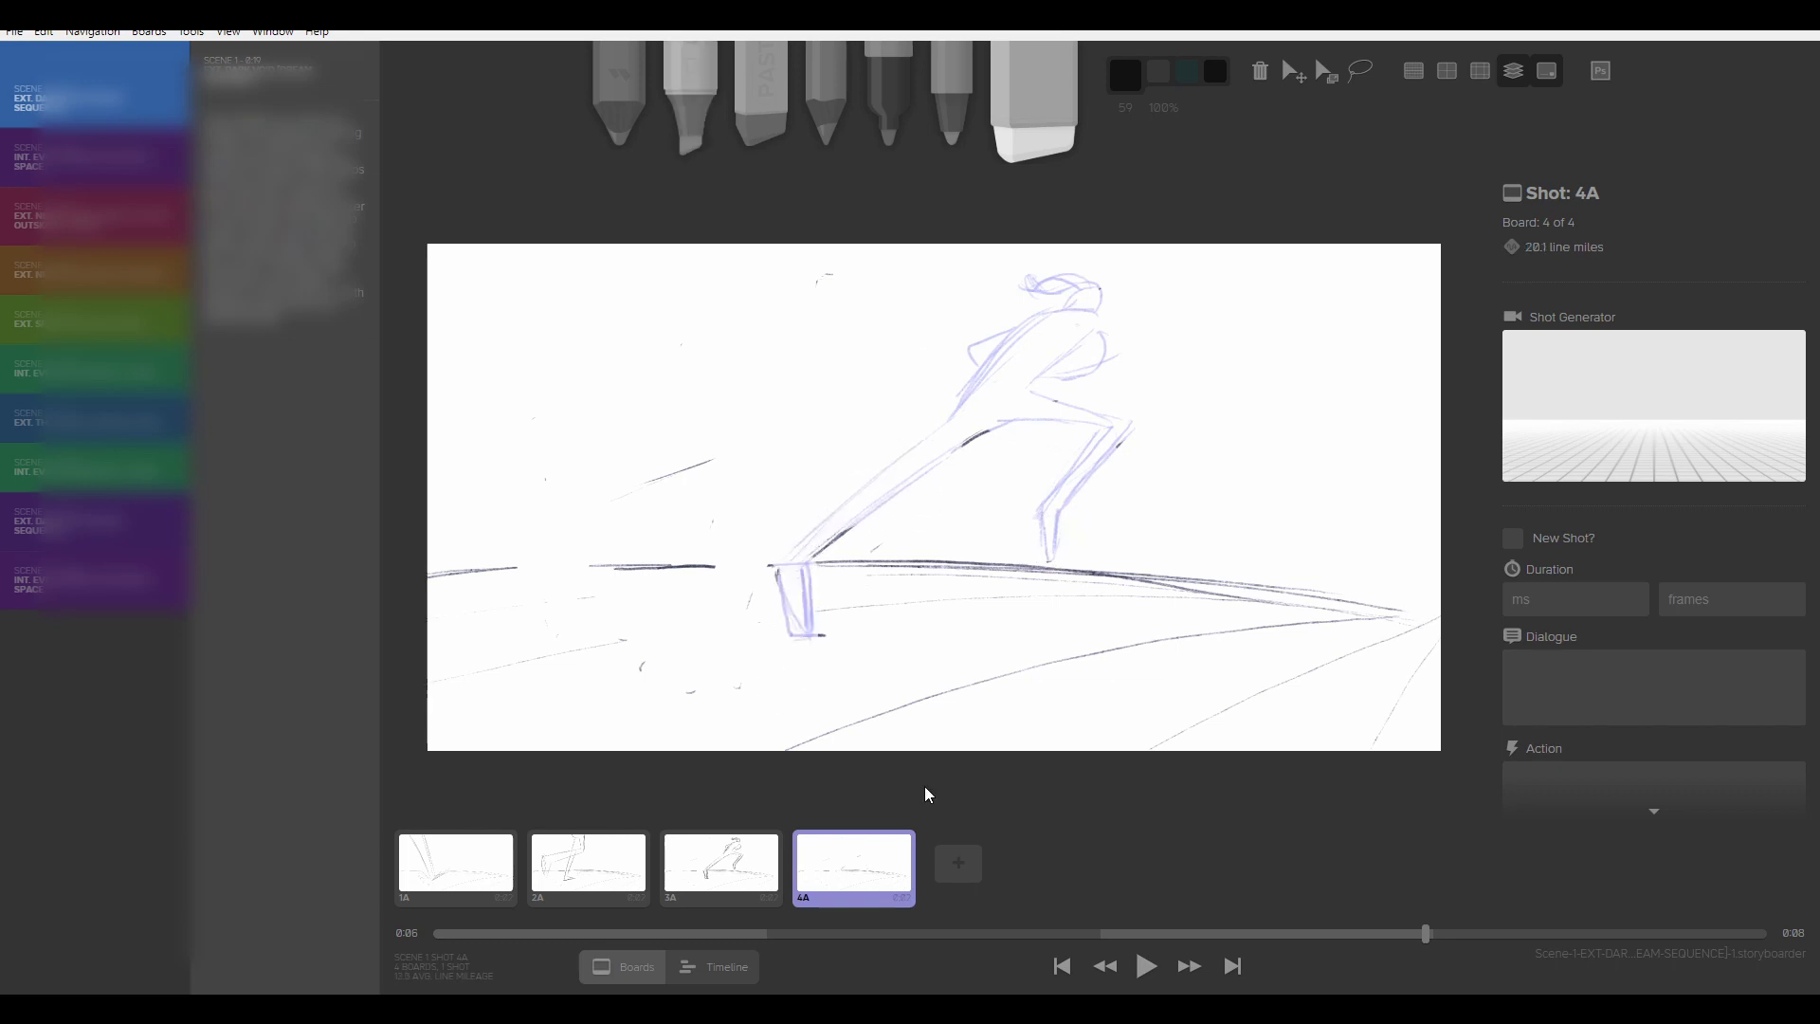
# Step: Pencil in the smaller runner's bent trailing leg and foot, ahead of the onion-skinned pose
pyautogui.press('4')
pyautogui.moveTo(867, 505)
pyautogui.mouseDown()
pyautogui.moveTo(987, 489)
pyautogui.moveTo(859, 542)
pyautogui.mouseUp()
pyautogui.moveTo(859, 543); pyautogui.dragTo(1019, 469)
pyautogui.press('alt')
pyautogui.moveTo(986, 472)
pyautogui.mouseDown()
pyautogui.moveTo(914, 475)
pyautogui.moveTo(864, 522)
pyautogui.mouseUp()
# Step: Sketch the runner's hips and leaning torso and the front leg reaching down toward the ground
pyautogui.moveTo(1081, 415)
pyautogui.mouseDown()
pyautogui.moveTo(1183, 356)
pyautogui.moveTo(1119, 417)
pyautogui.mouseUp()
pyautogui.moveTo(1078, 417)
pyautogui.mouseDown()
pyautogui.moveTo(1133, 348)
pyautogui.moveTo(1233, 545)
pyautogui.moveTo(1038, 489)
pyautogui.moveTo(918, 512)
pyautogui.moveTo(1043, 493)
pyautogui.mouseUp()
pyautogui.moveTo(1043, 493); pyautogui.dragTo(1204, 523)
pyautogui.moveTo(1104, 443); pyautogui.dragTo(1261, 559)
pyautogui.moveTo(1254, 549); pyautogui.dragTo(1131, 431)
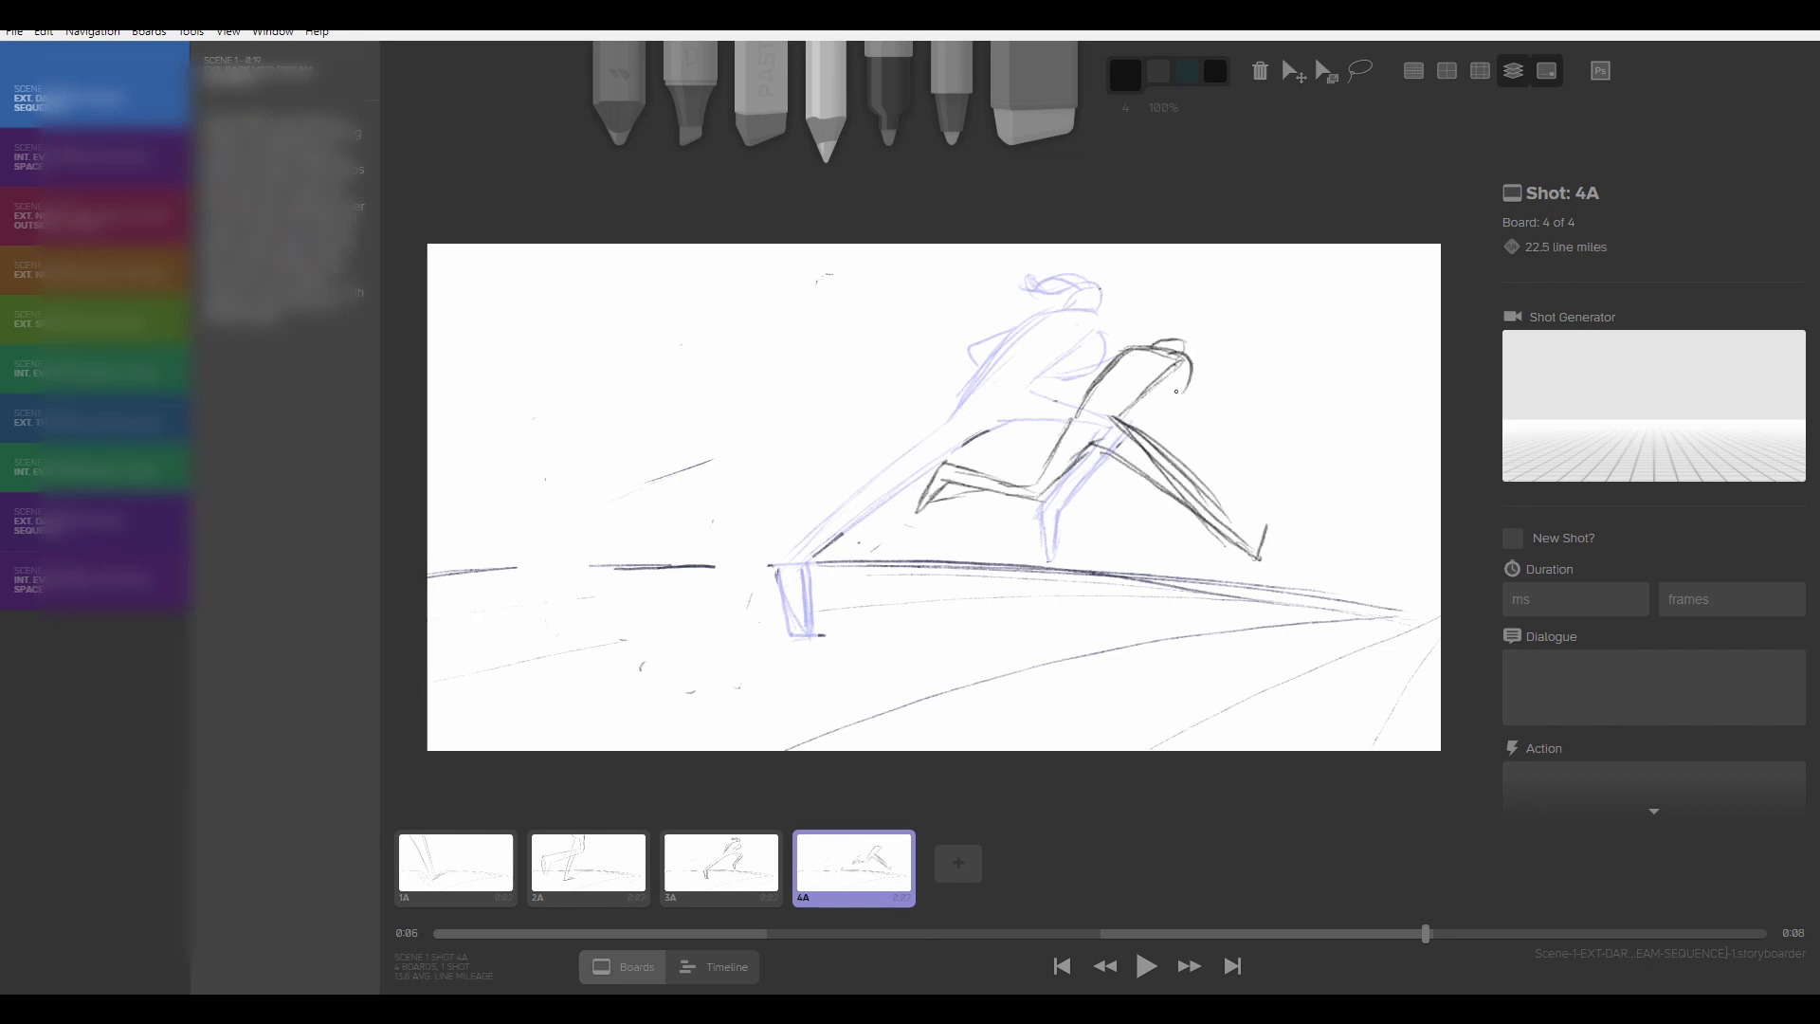
# Step: Preview the sequence and set board 1A's duration to 3 frames
pyautogui.click(1145, 964)
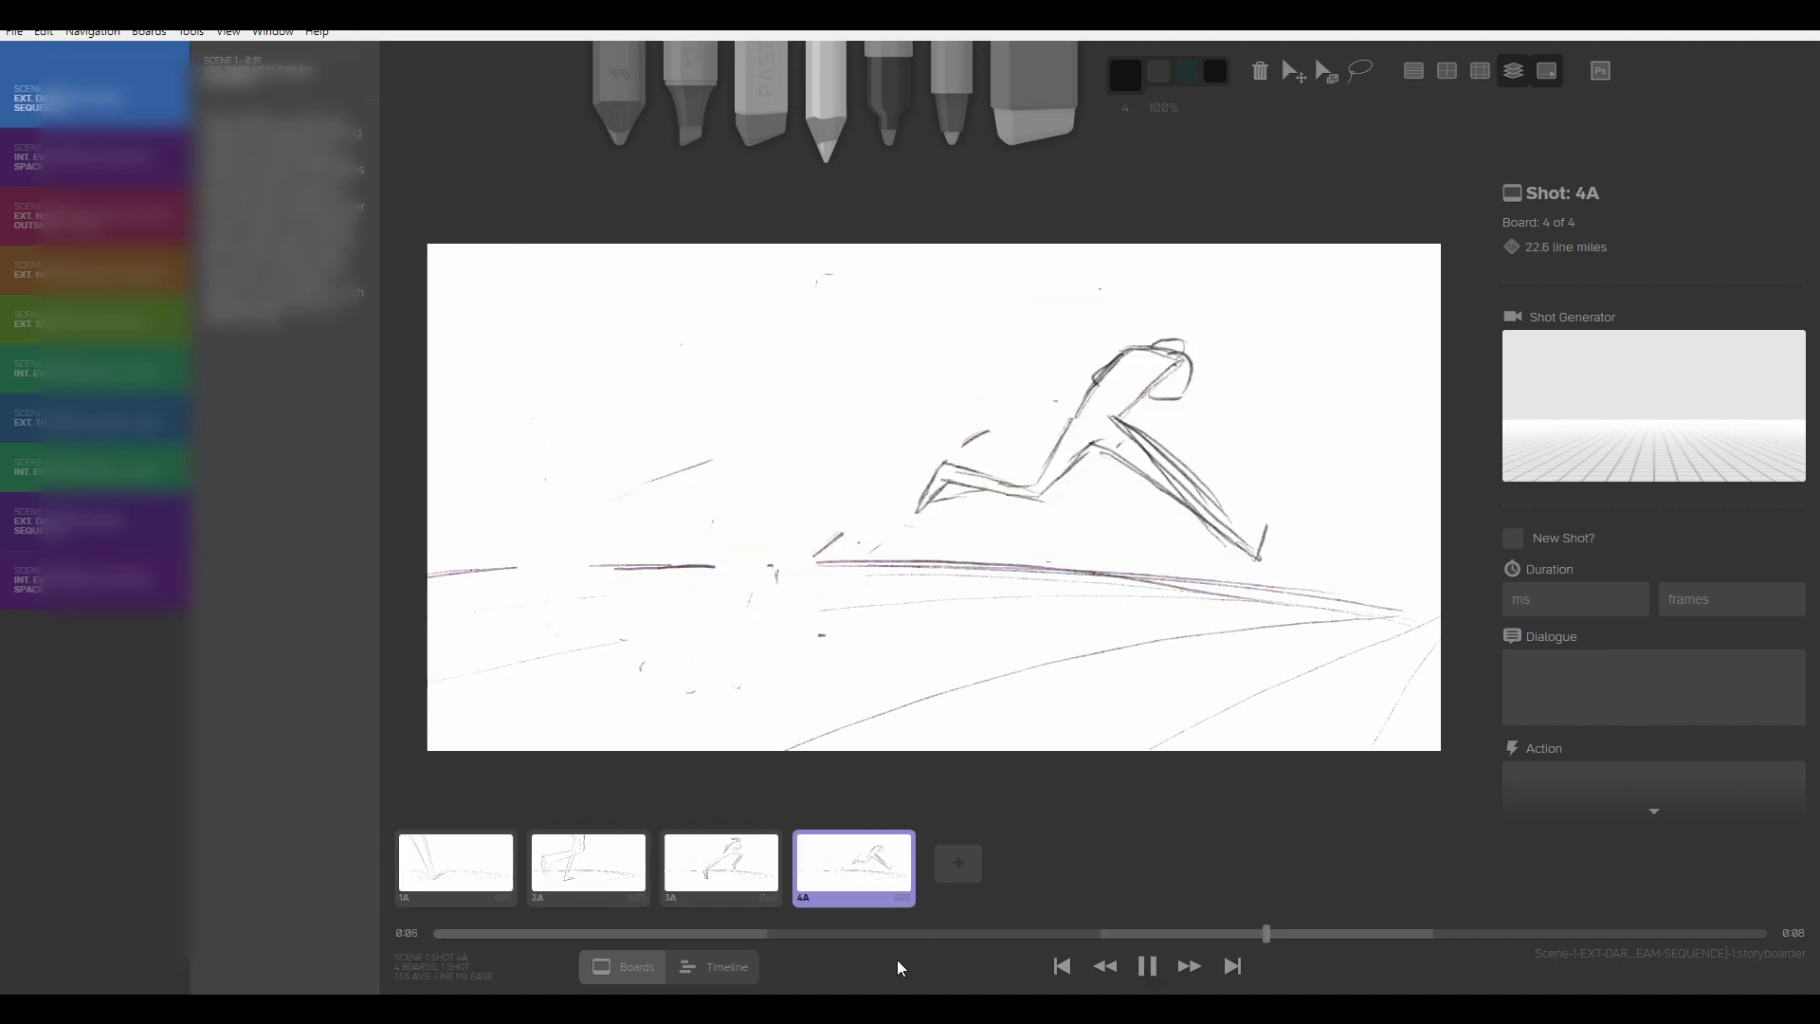
pyautogui.click(510, 899)
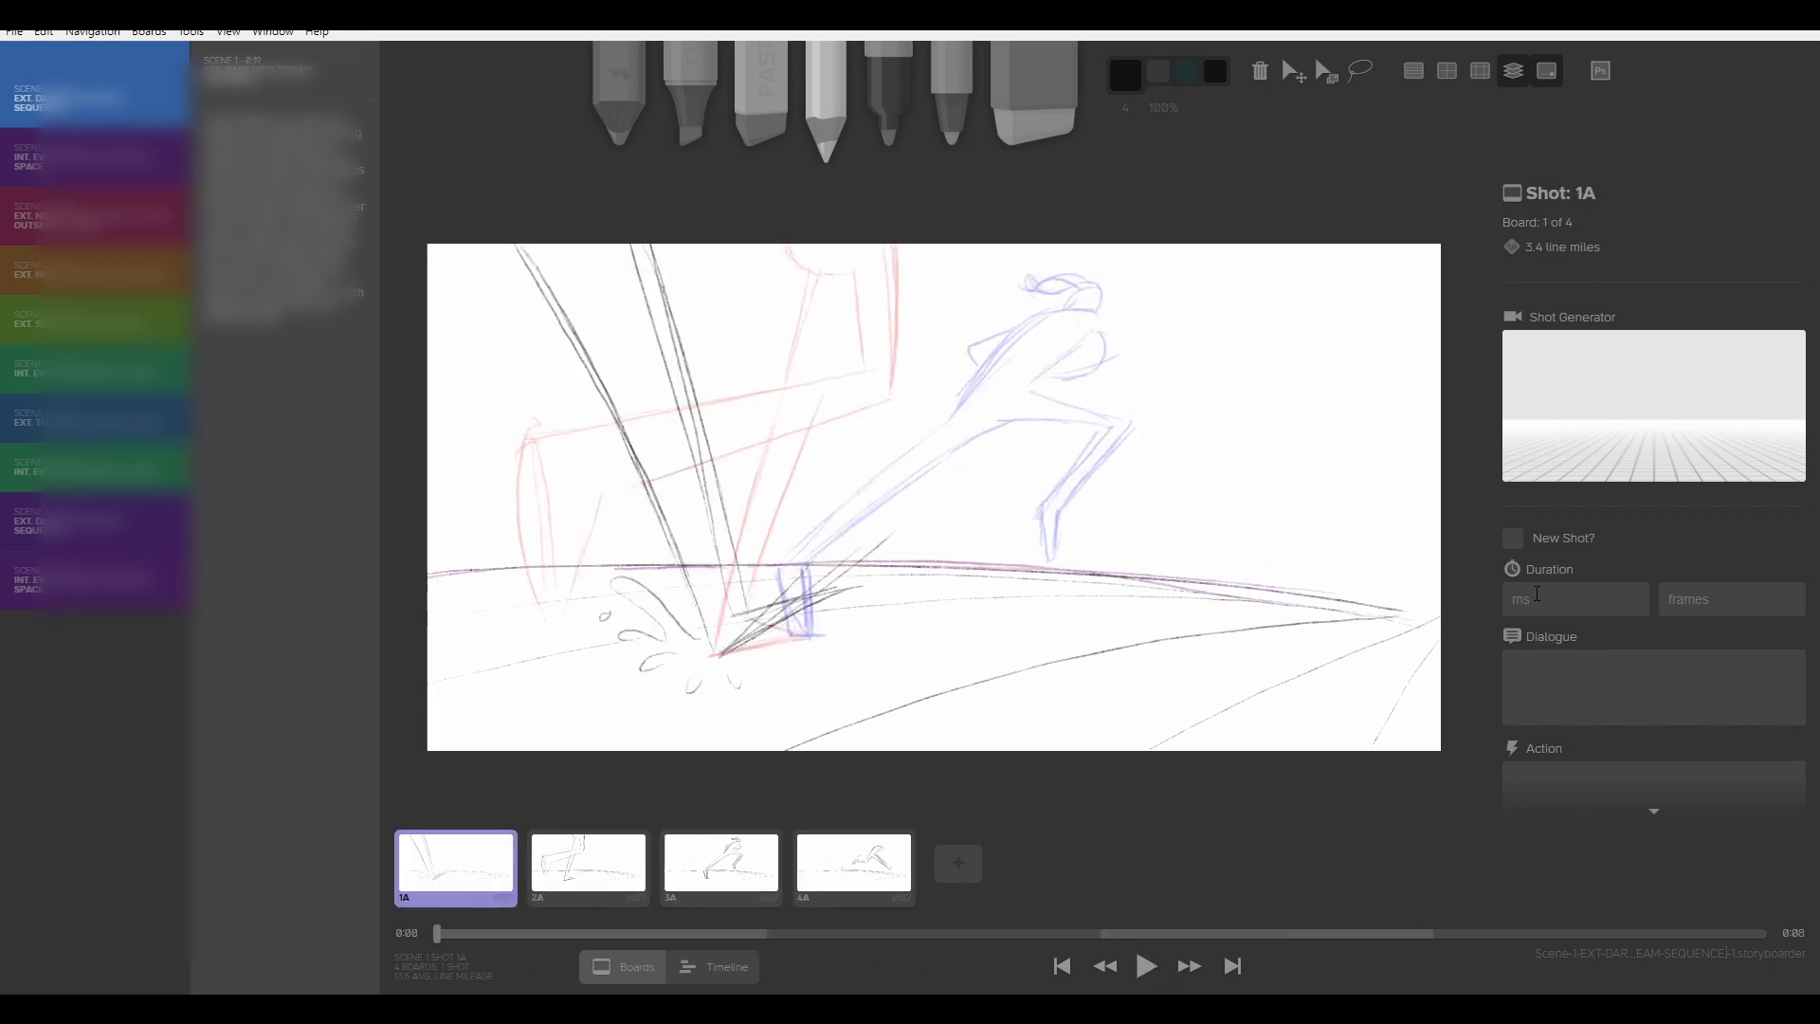
pyautogui.click(1727, 607)
pyautogui.write('3')
pyautogui.press('Return')
# Step: Set the duration of boards 2A, 3A and 4A to 3 frames each
pyautogui.click(611, 863)
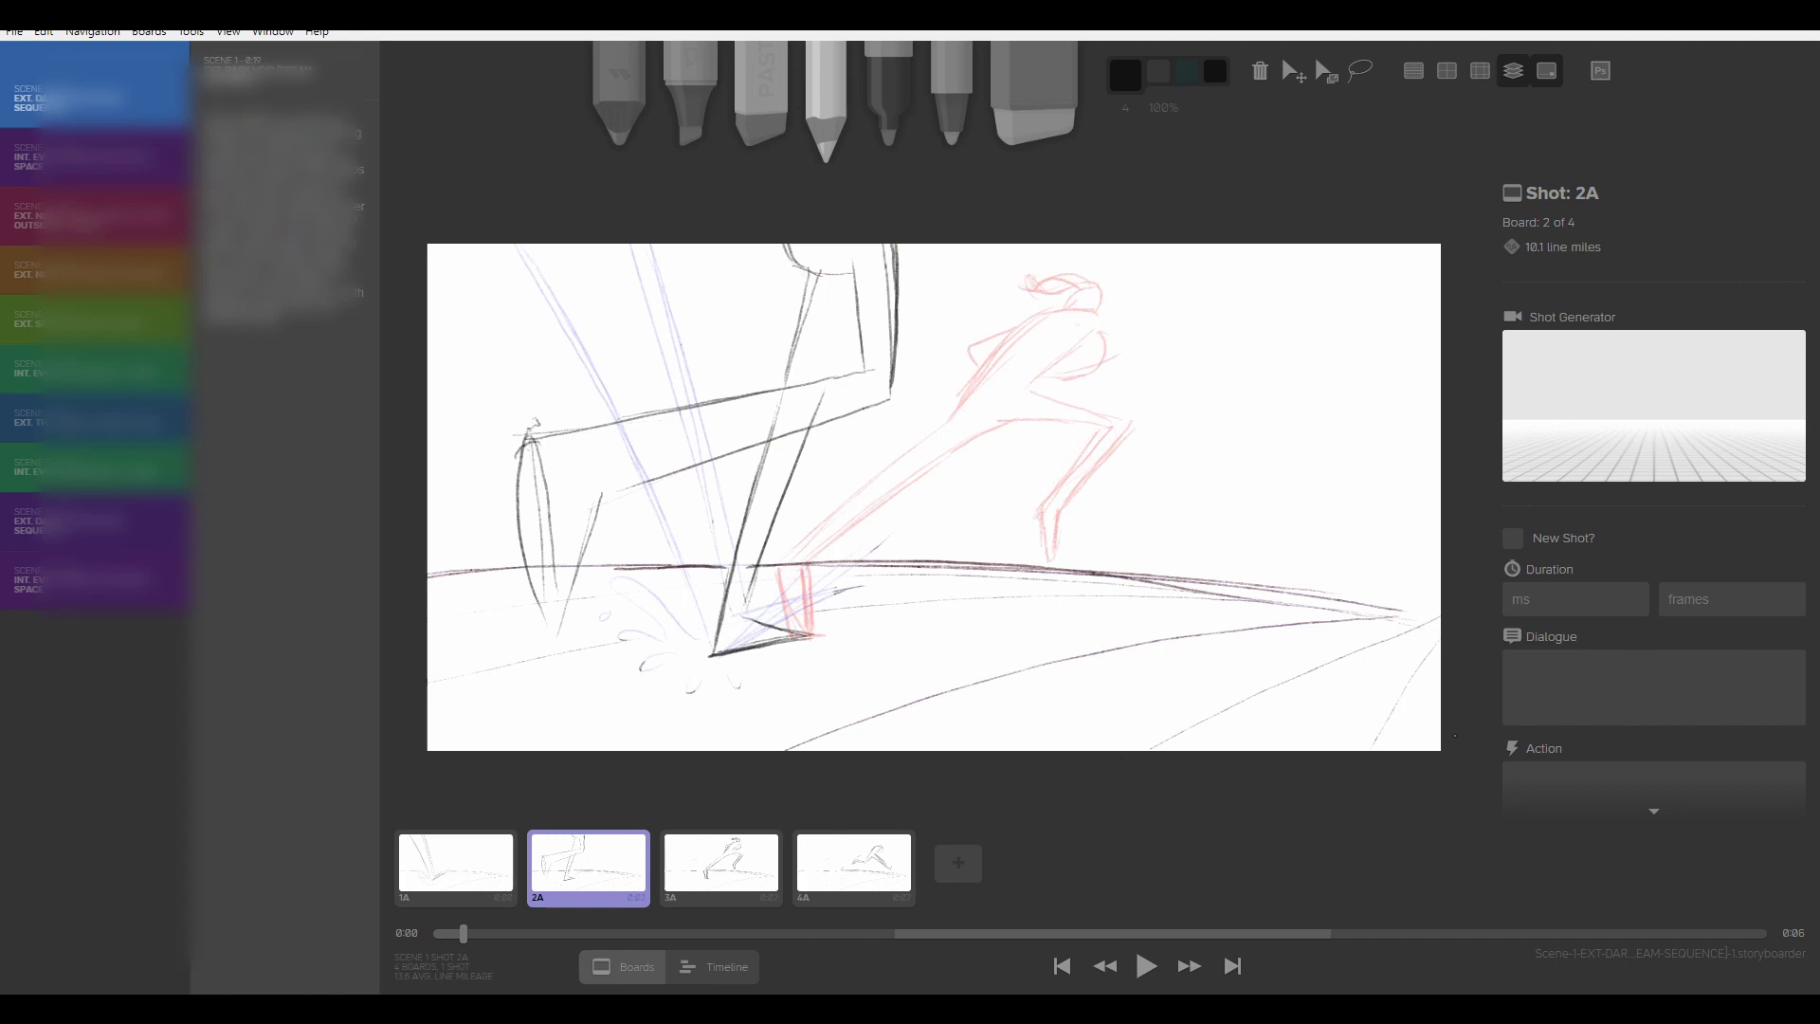
pyautogui.click(1710, 610)
pyautogui.press('Right')
pyautogui.press('Right')
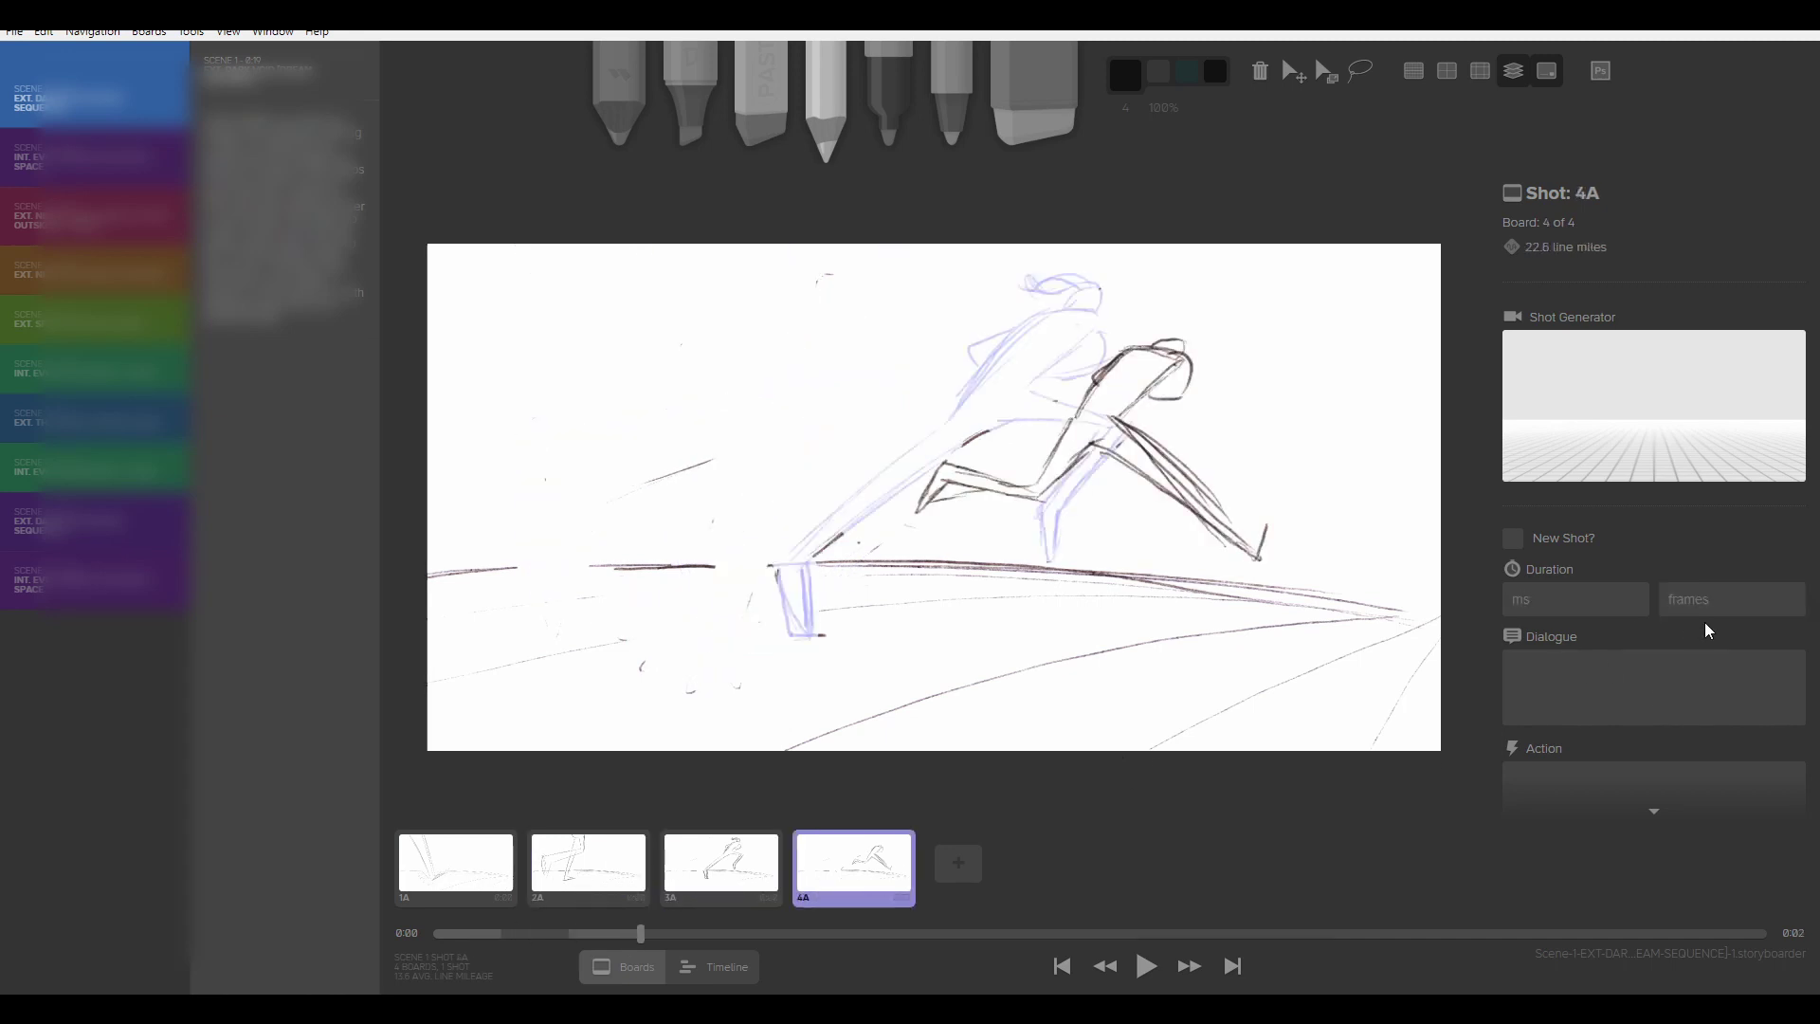
# Step: Play the retimed four-board sequence from the first board with onion skin turned off
pyautogui.click(1146, 966)
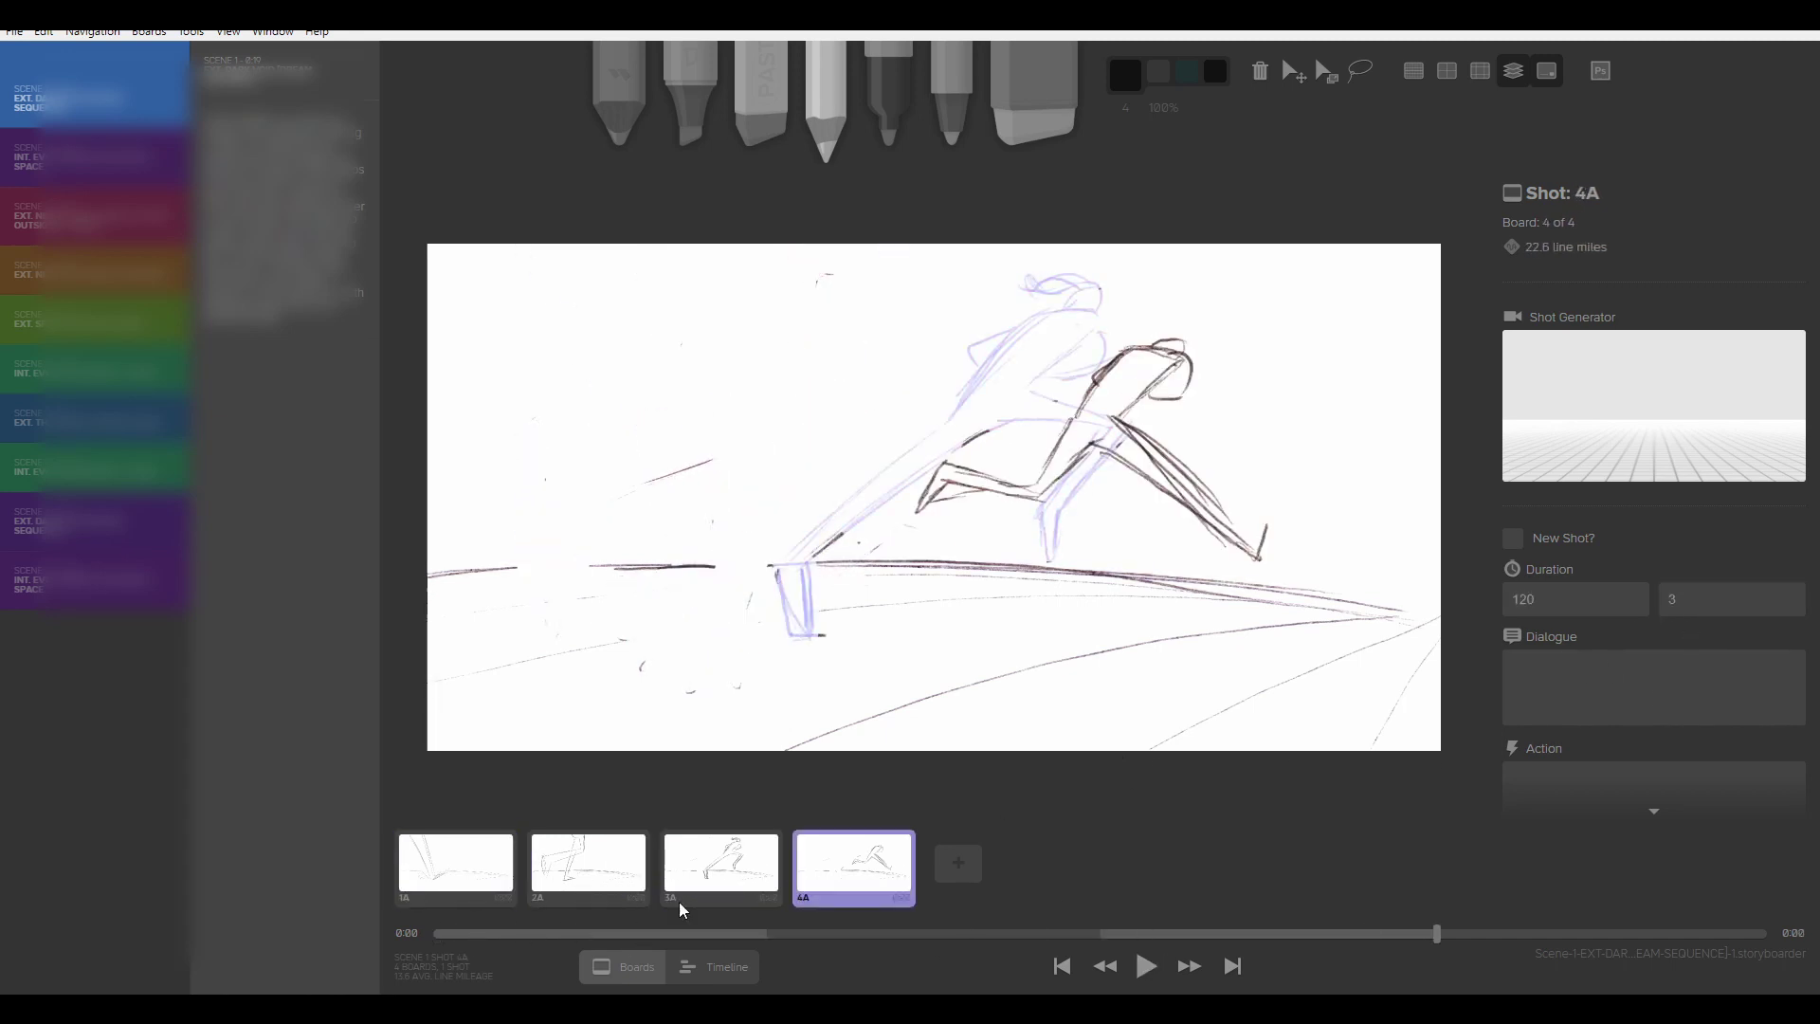
pyautogui.click(1514, 76)
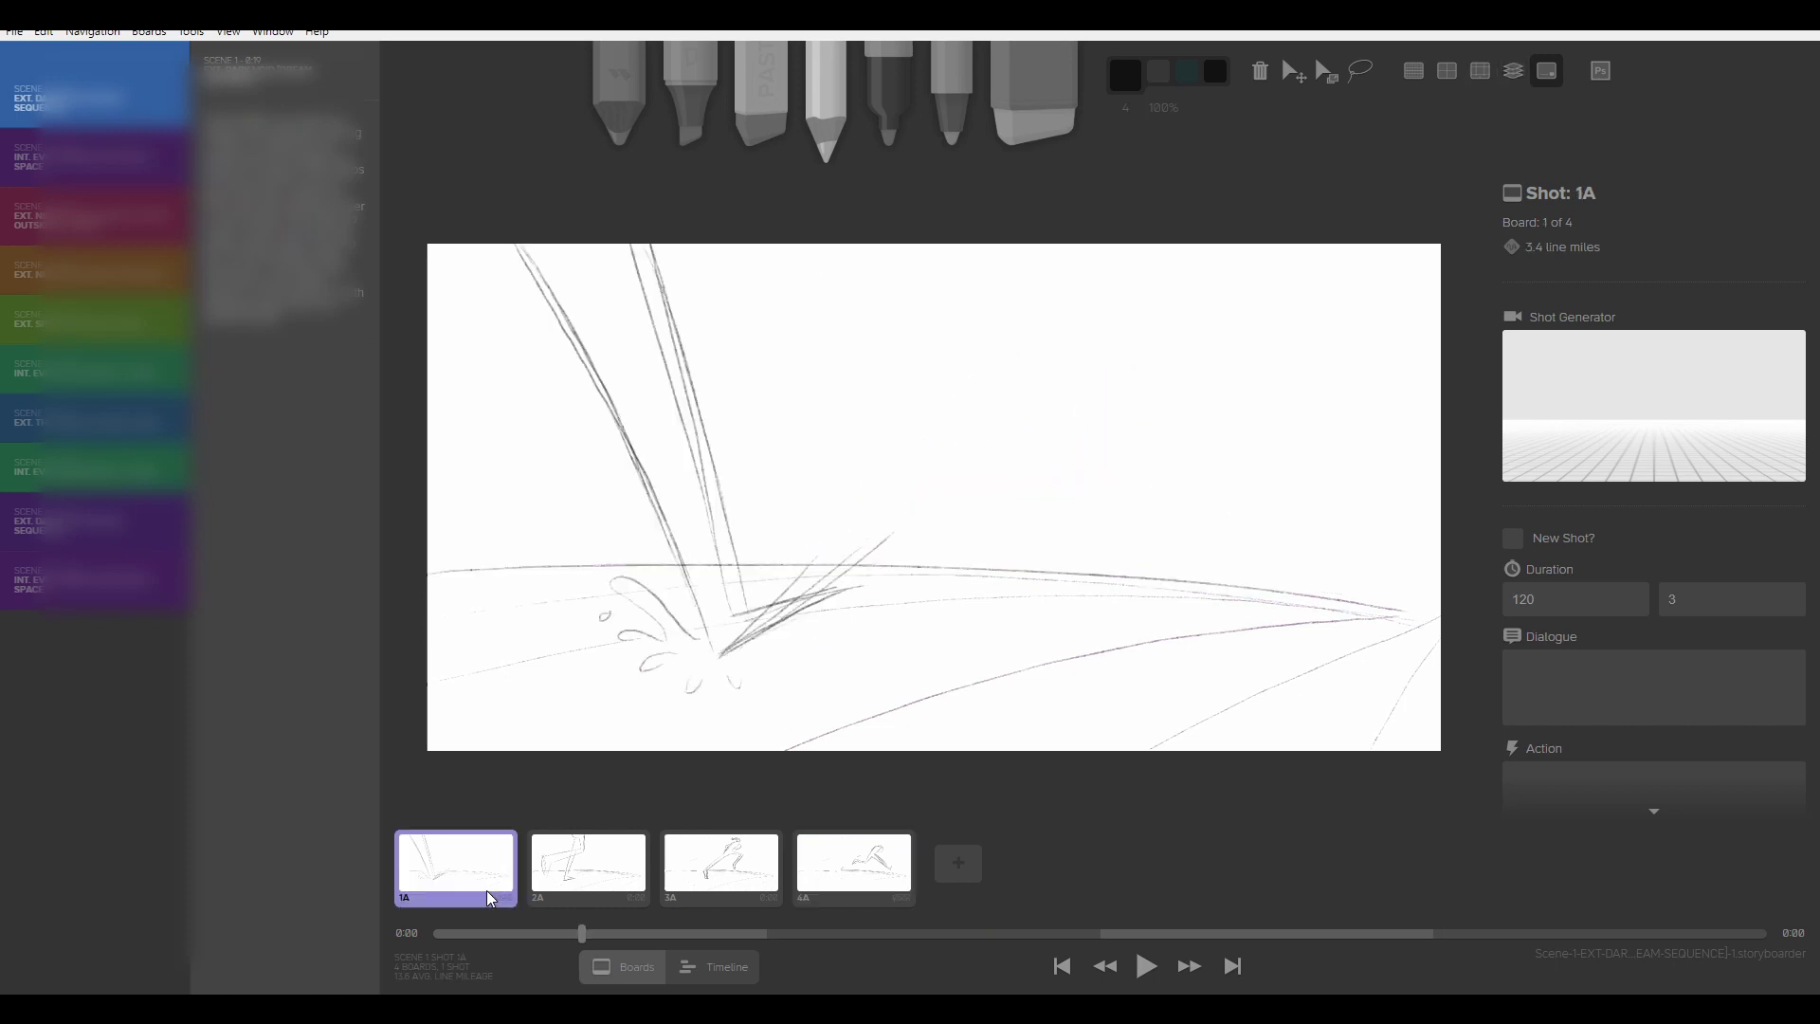
pyautogui.click(1149, 969)
# Step: Add a blank board after 4A, turn onion skin on, and trace the curved horizon line across it
pyautogui.click(959, 863)
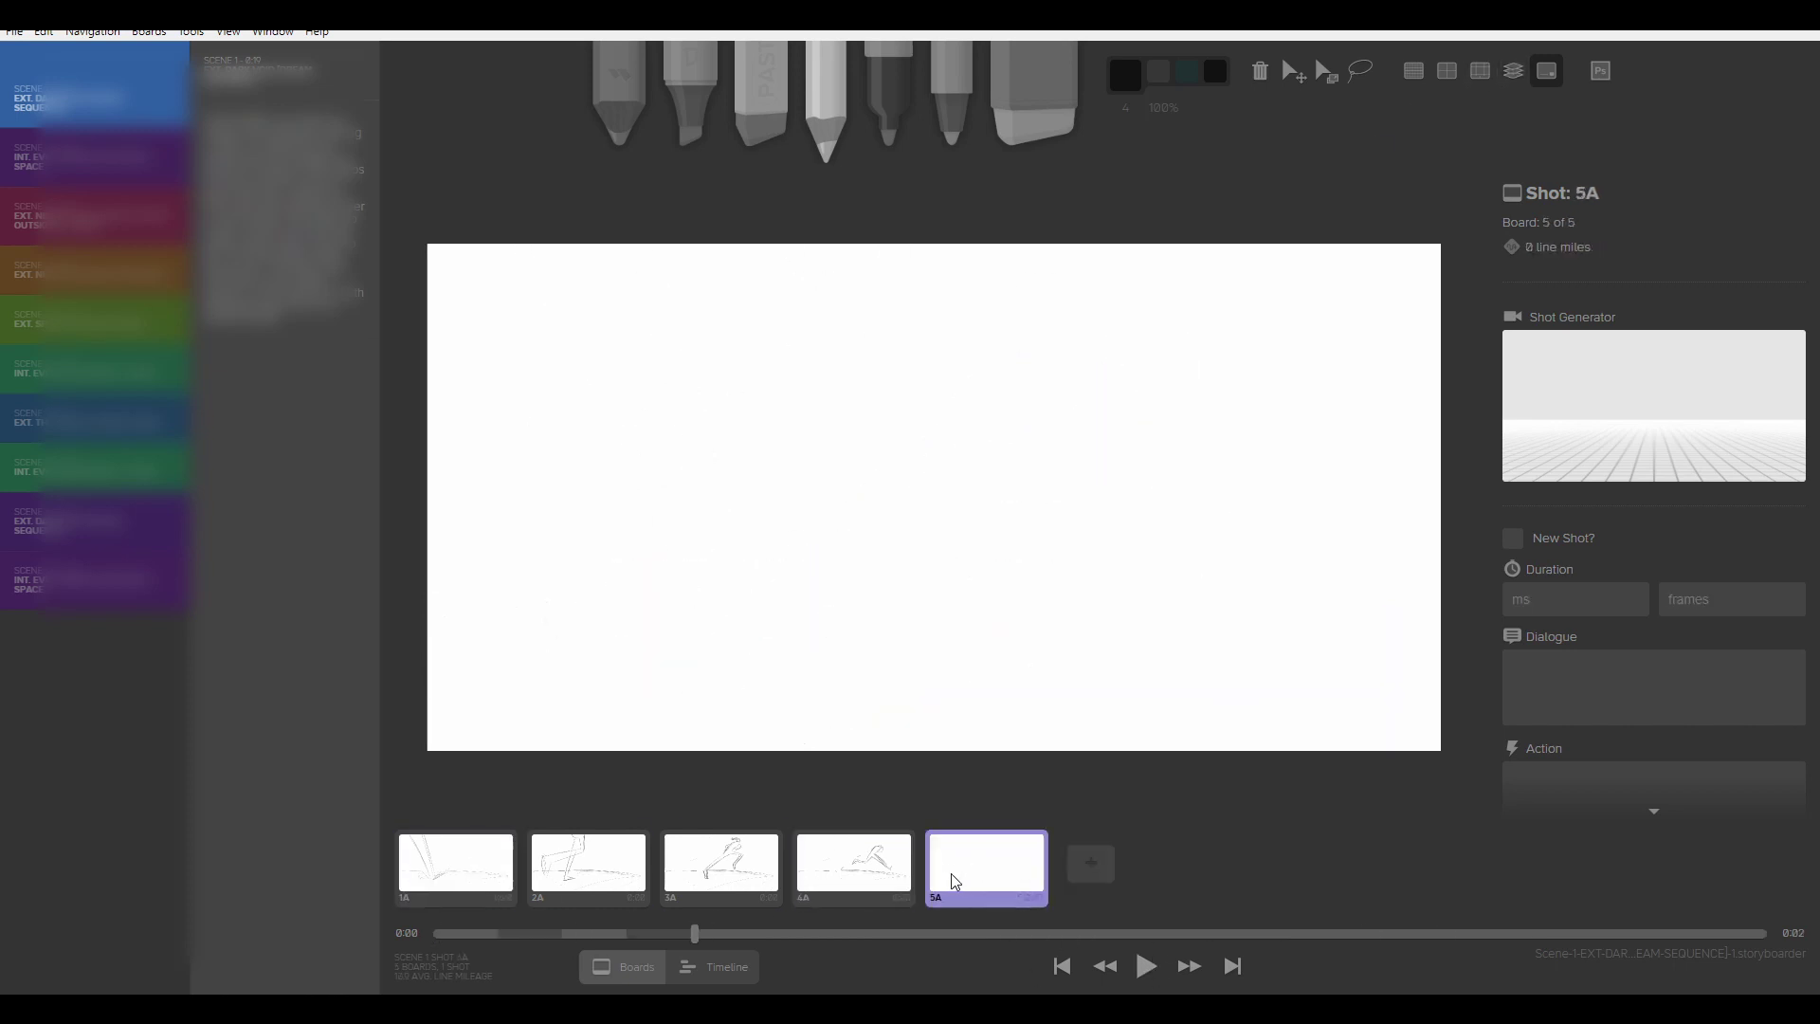
pyautogui.click(1515, 72)
pyautogui.moveTo(429, 574); pyautogui.dragTo(742, 552)
pyautogui.moveTo(443, 578); pyautogui.dragTo(1440, 627)
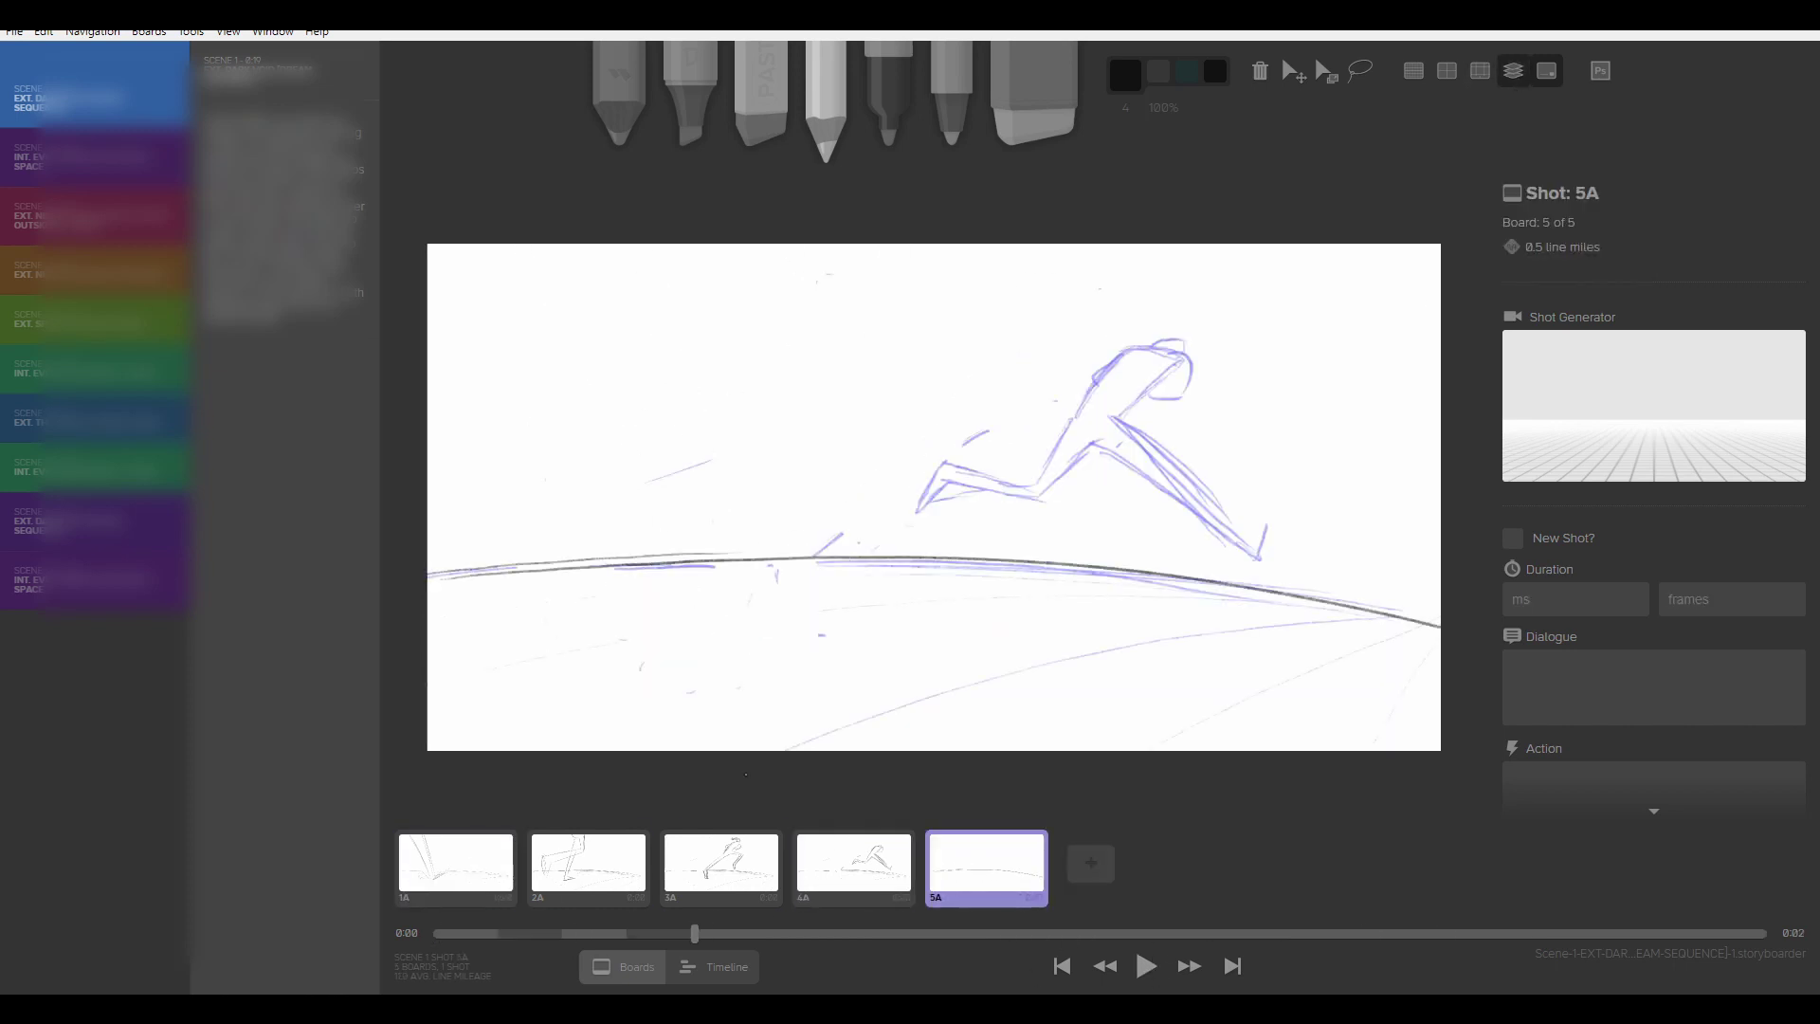
# Step: Draw the curved ground lines converging on the horizon's far end and sketch the small, distant runner
pyautogui.moveTo(792, 749); pyautogui.dragTo(1362, 615)
pyautogui.moveTo(1156, 749); pyautogui.dragTo(1392, 646)
pyautogui.moveTo(436, 690); pyautogui.dragTo(1146, 581)
pyautogui.moveTo(1357, 750); pyautogui.dragTo(1413, 686)
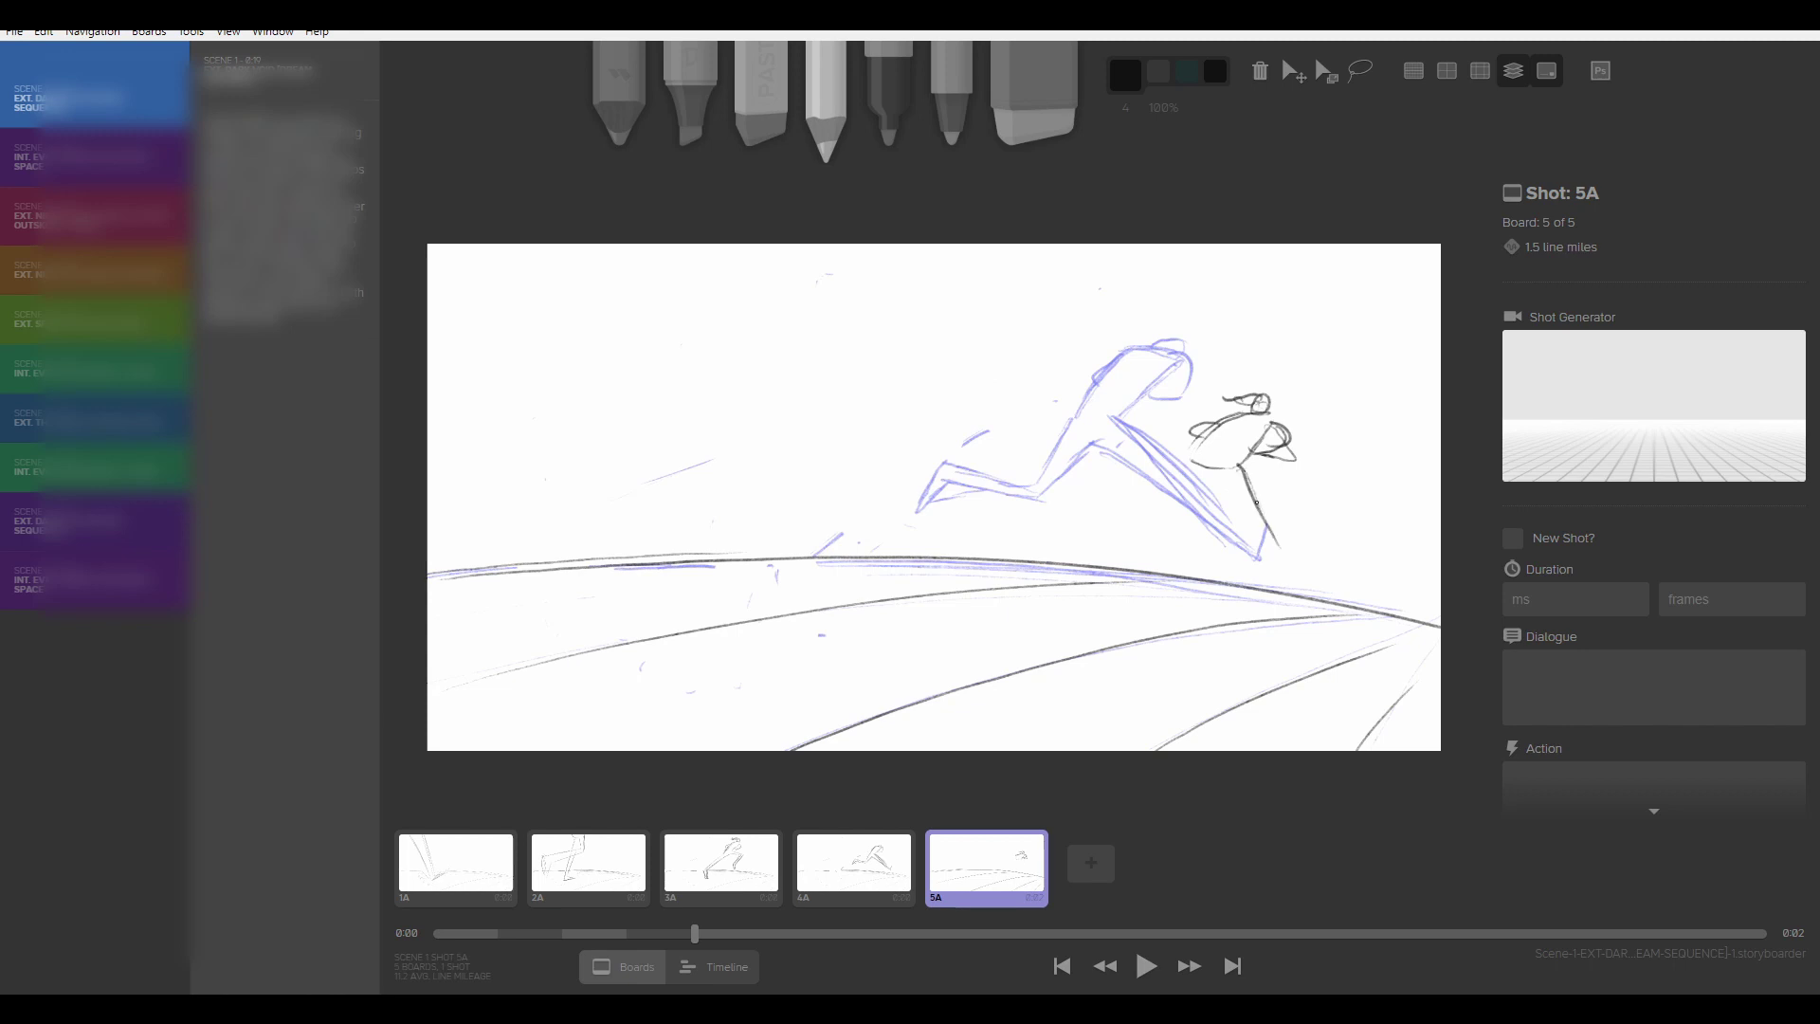
pyautogui.moveTo(1240, 465); pyautogui.dragTo(1280, 580)
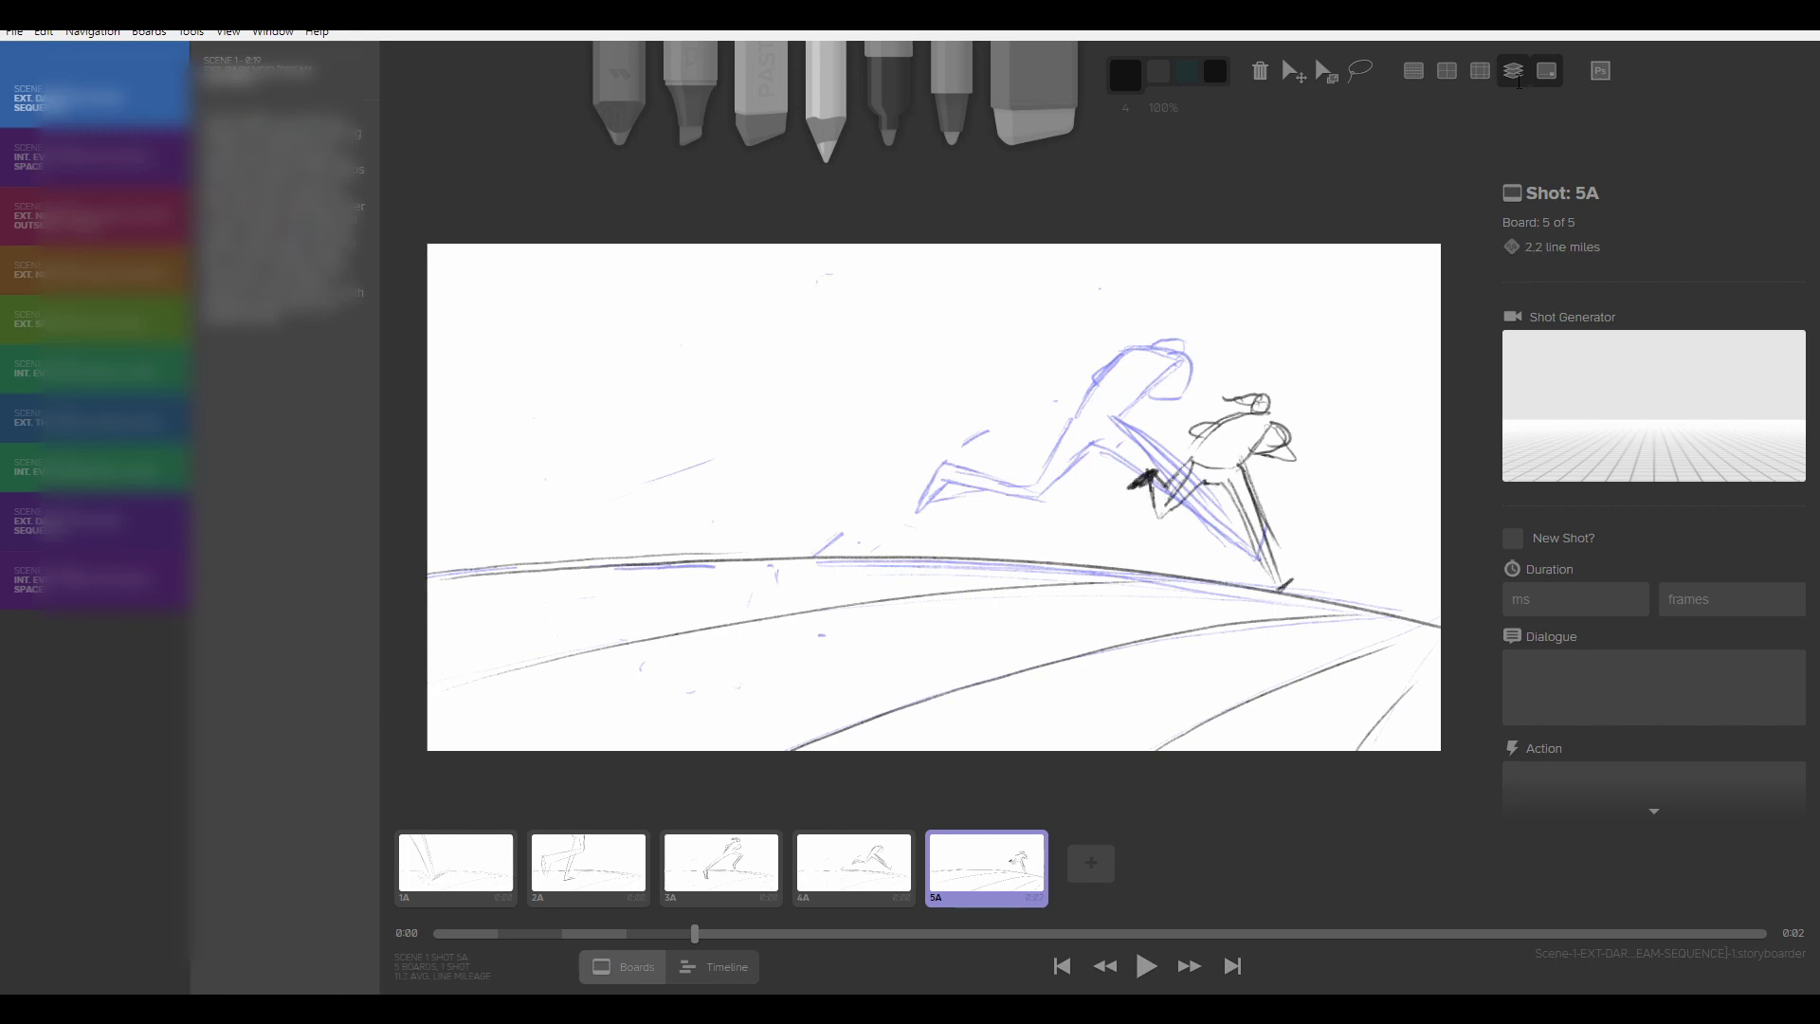
# Step: Set board 5A's duration to 3 frames and return to the pen used for sketching
pyautogui.click(759, 114)
pyautogui.click(619, 114)
pyautogui.click(1697, 599)
pyautogui.write('3')
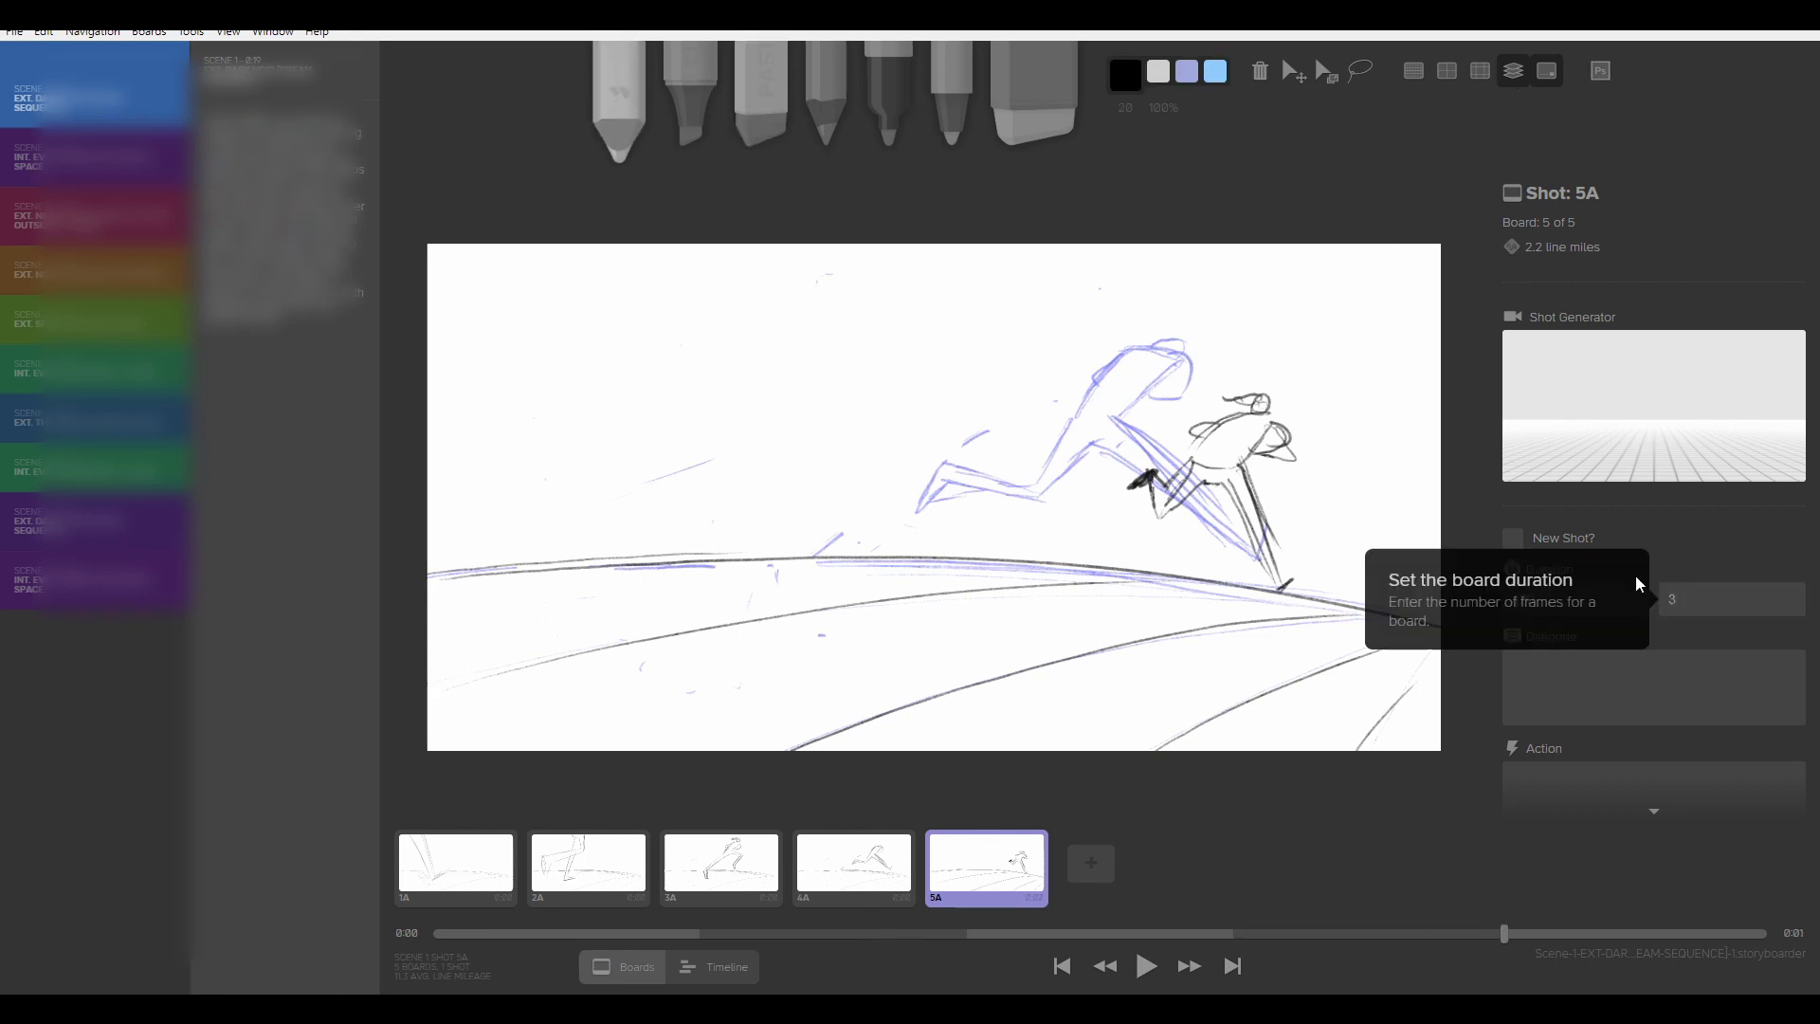
pyautogui.write('4')
# Step: Turn off onion skin and play the five-board sequence from board 1A twice
pyautogui.click(1062, 966)
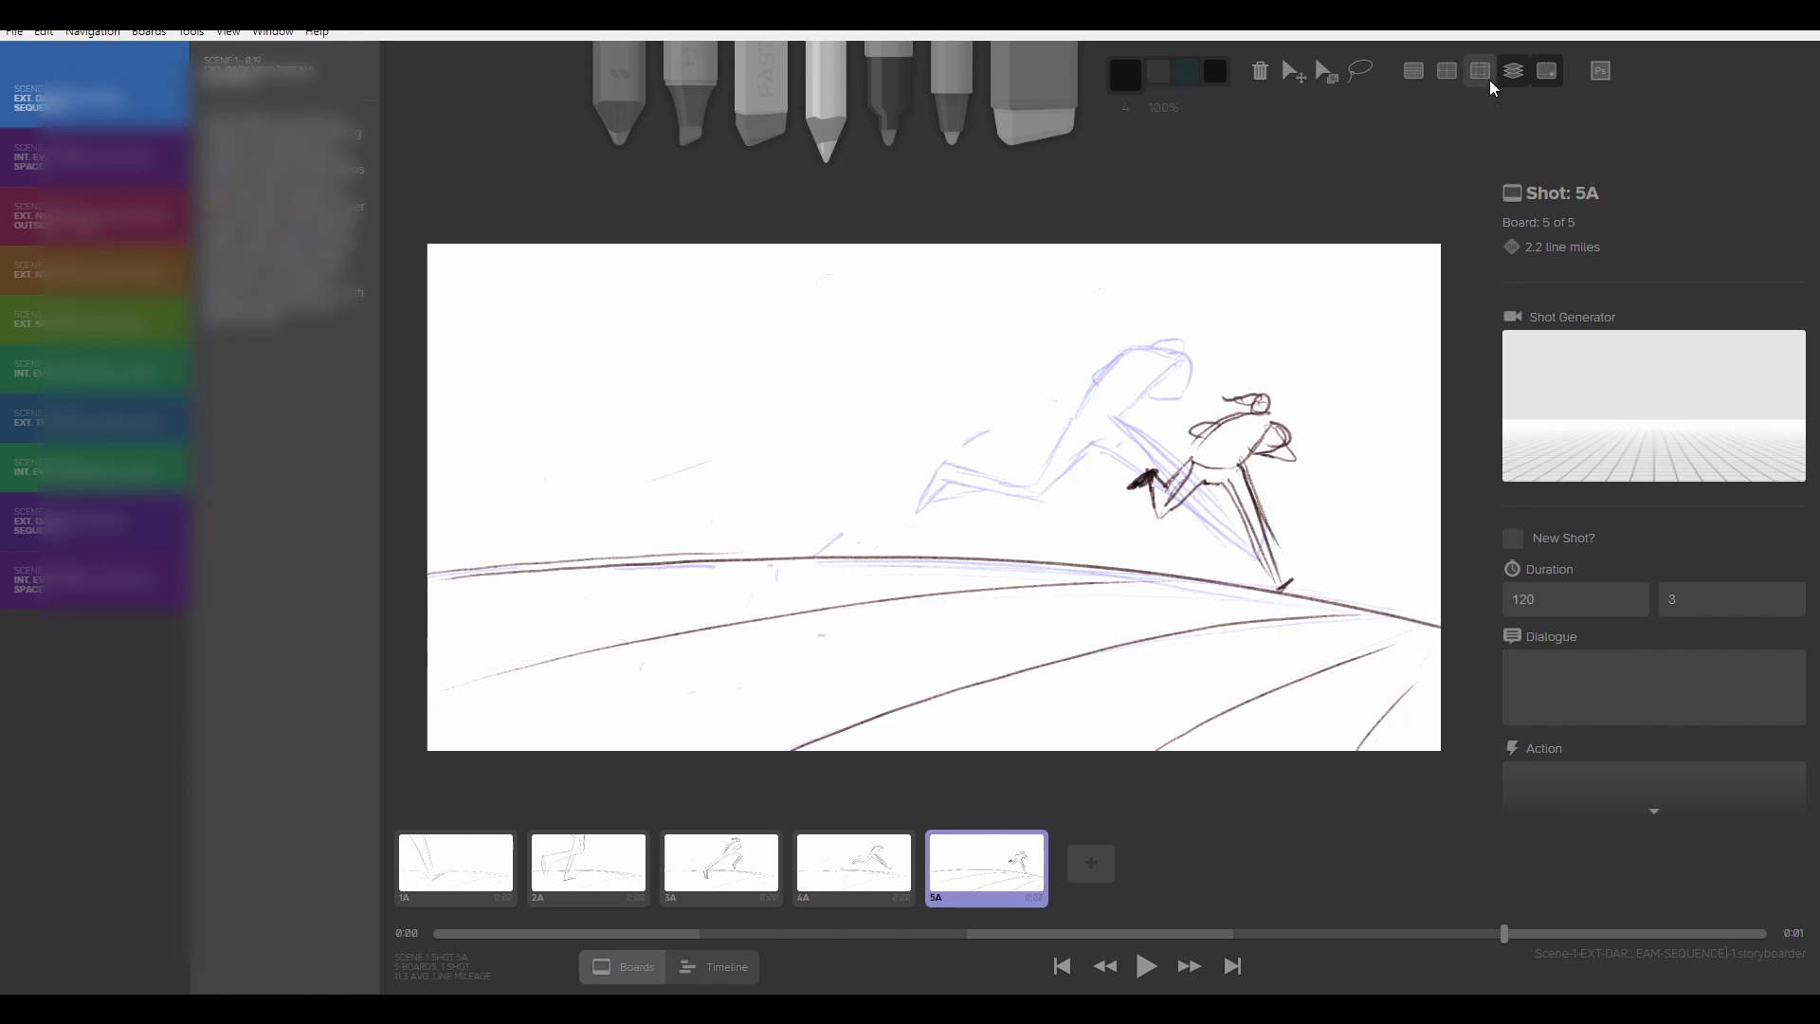
pyautogui.click(1512, 70)
pyautogui.click(479, 871)
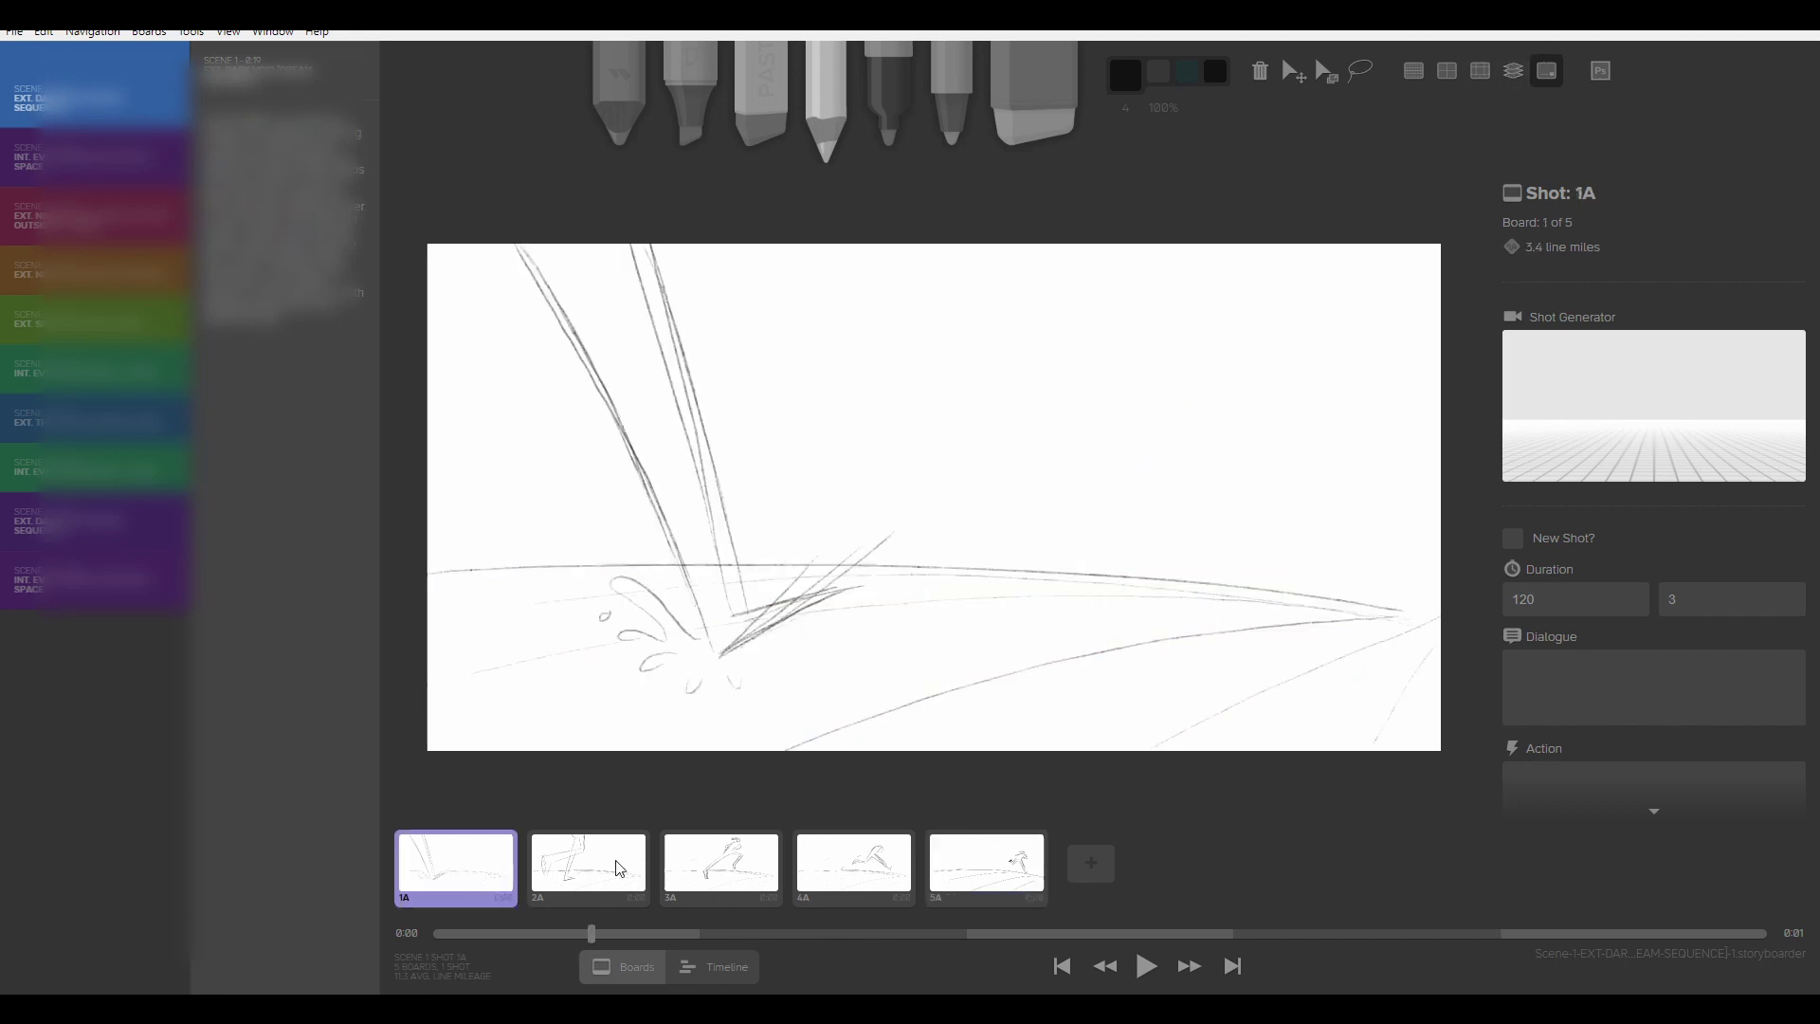
pyautogui.click(1146, 965)
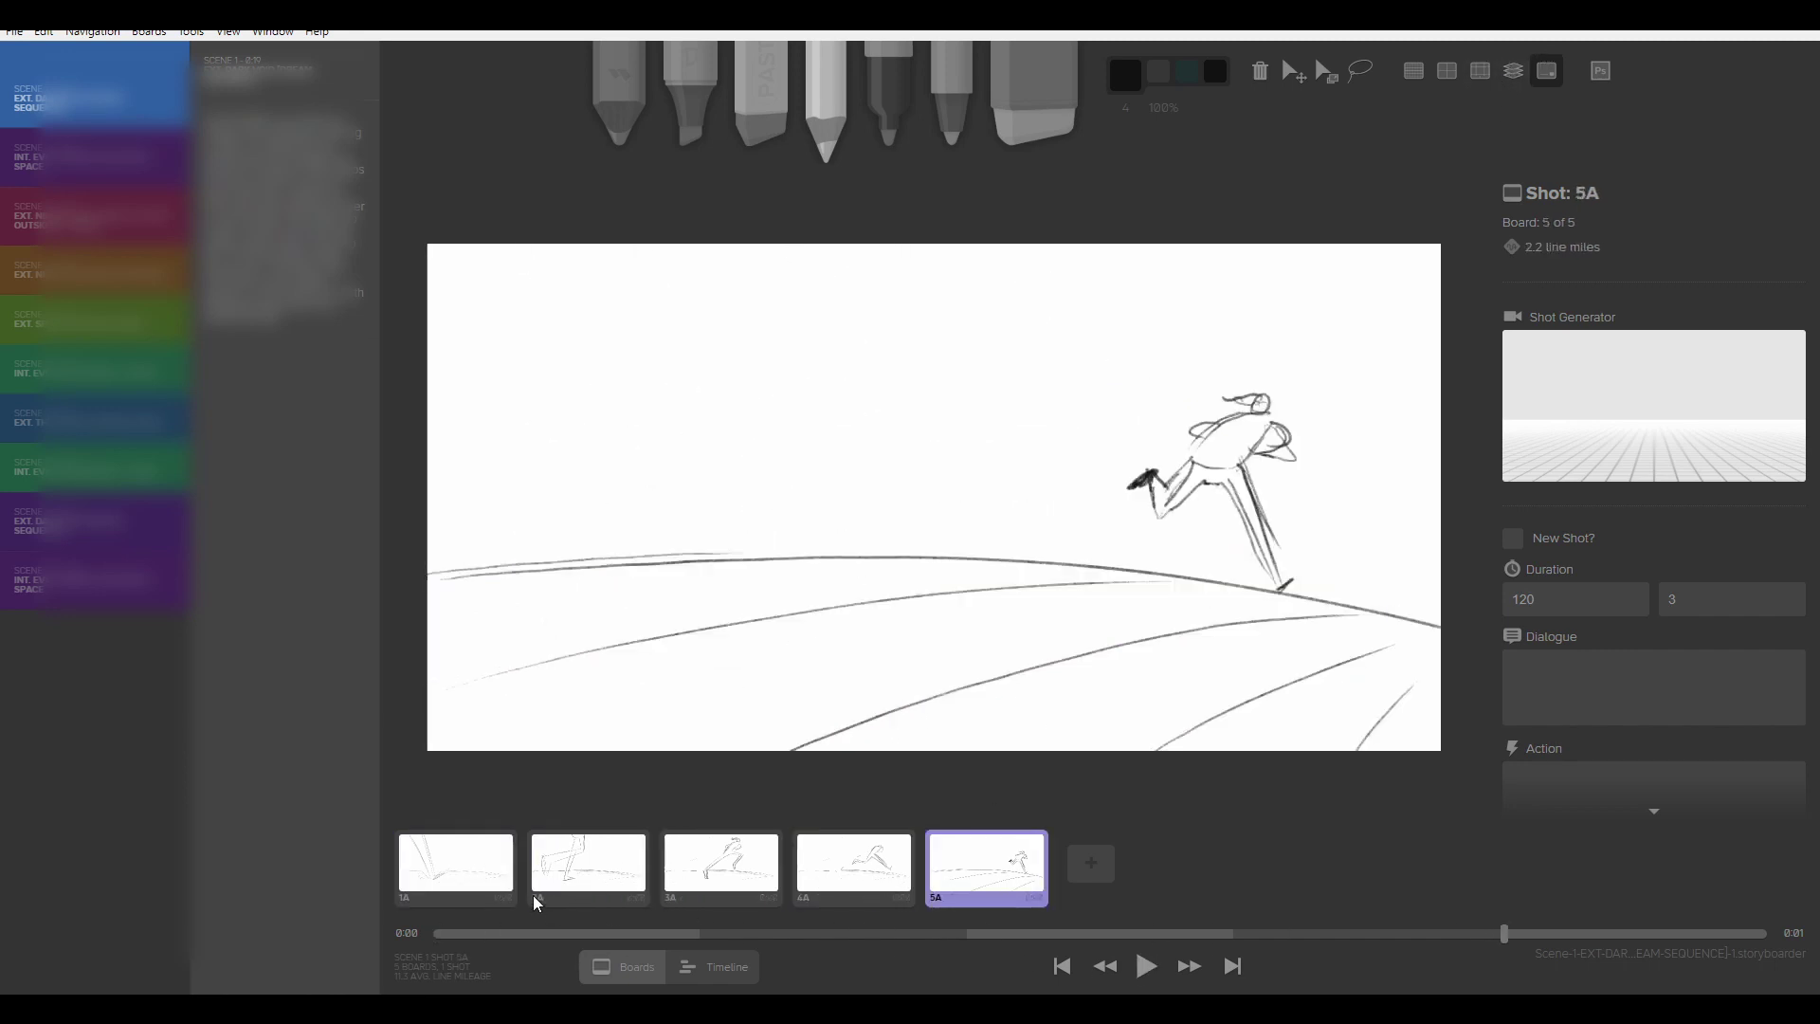
pyautogui.click(474, 890)
pyautogui.click(1138, 966)
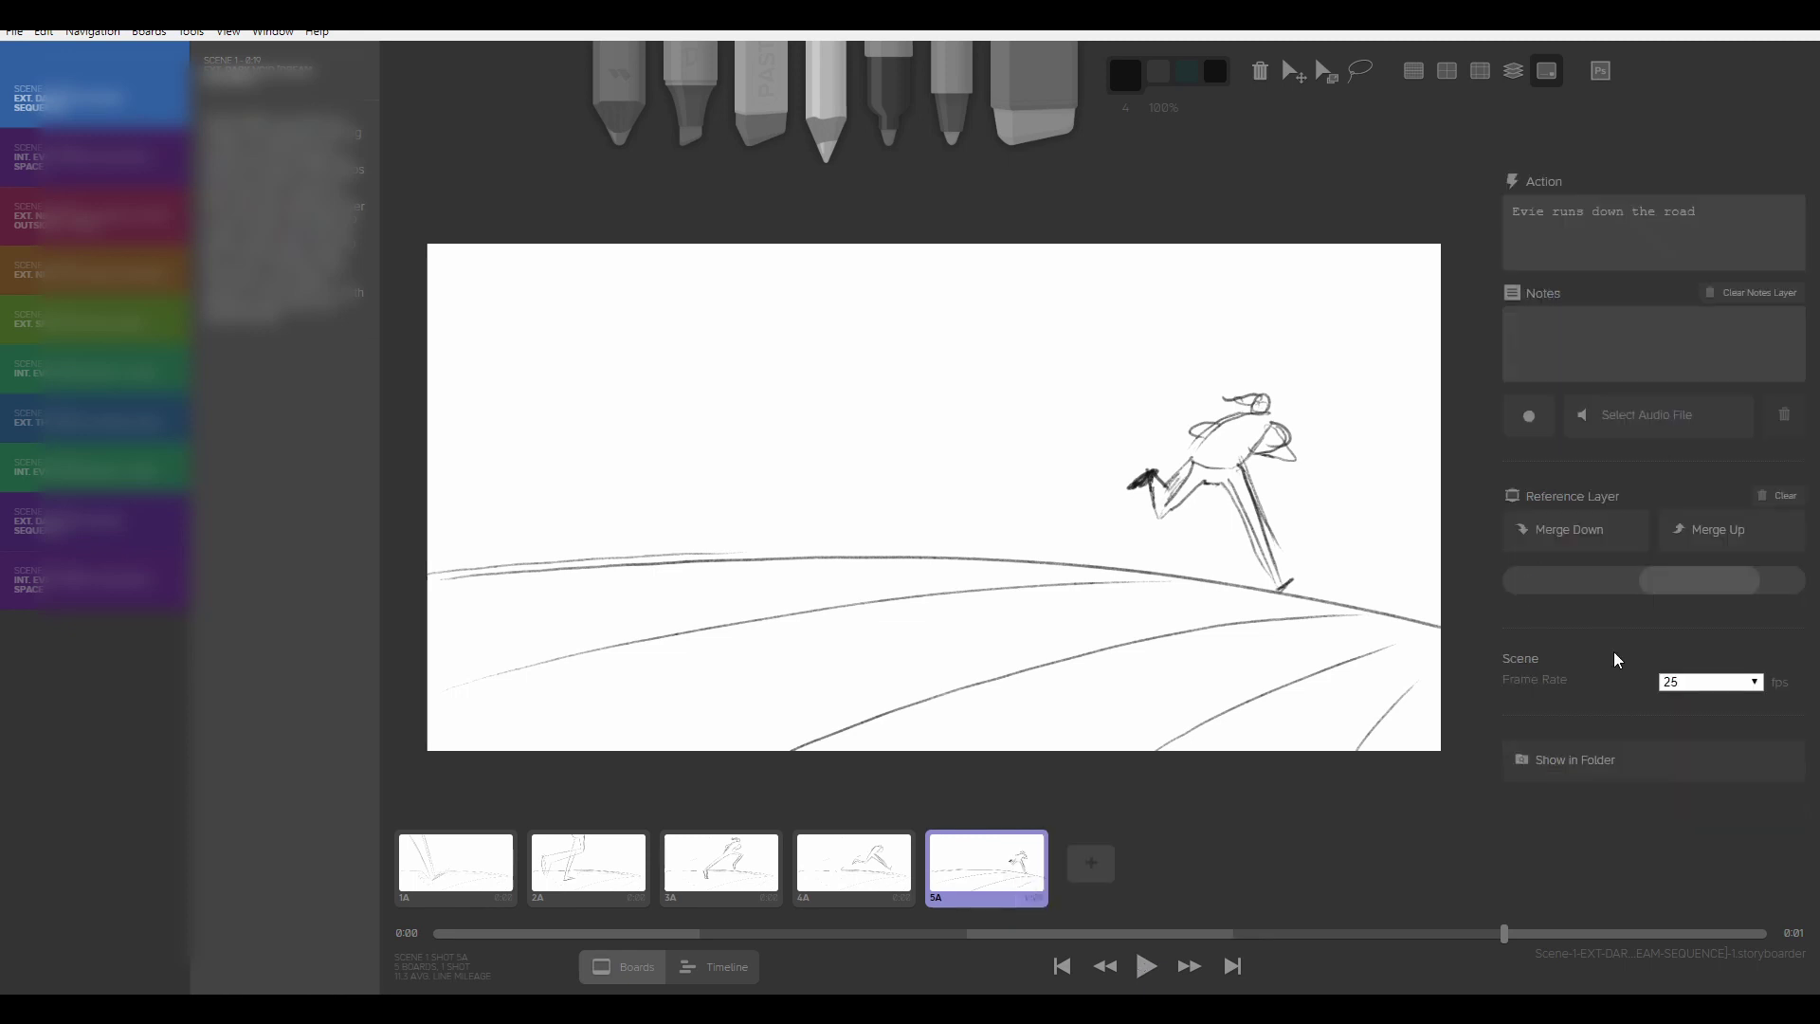
# Step: Add a blank board after 5A and sketch the outline of the runner's head in profile
pyautogui.click(1096, 874)
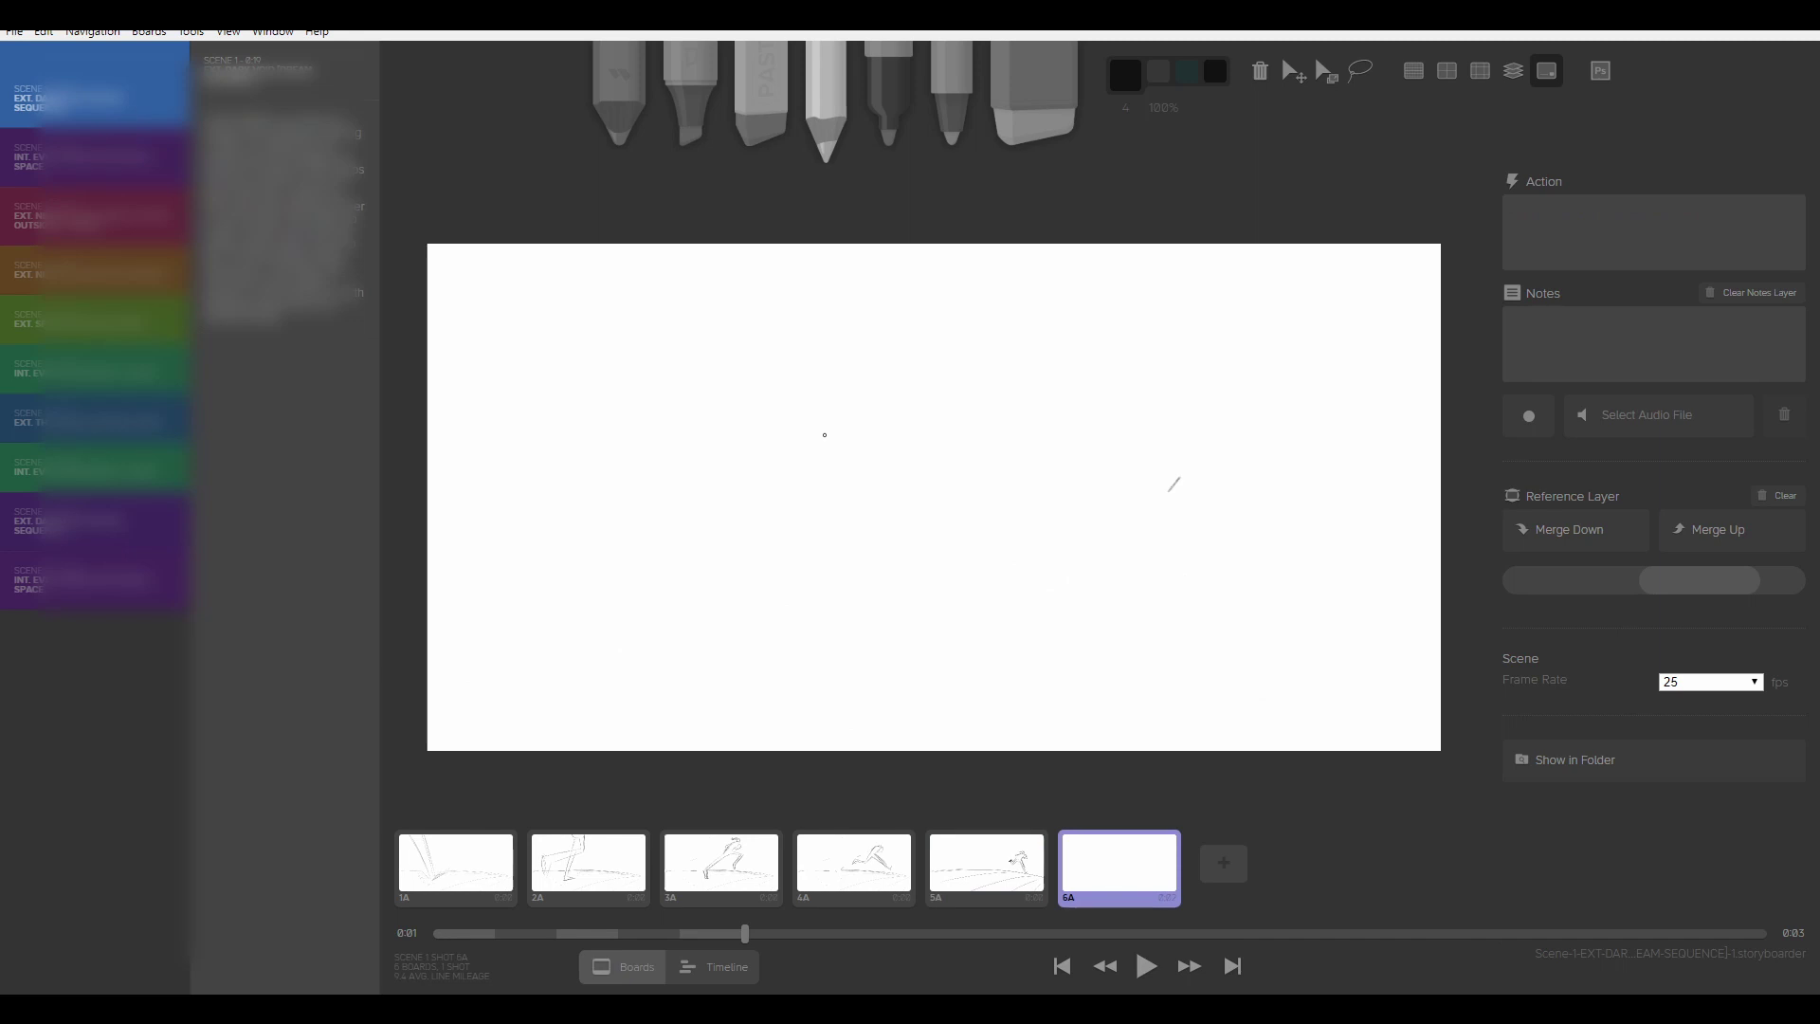
pyautogui.moveTo(825, 434); pyautogui.dragTo(939, 408)
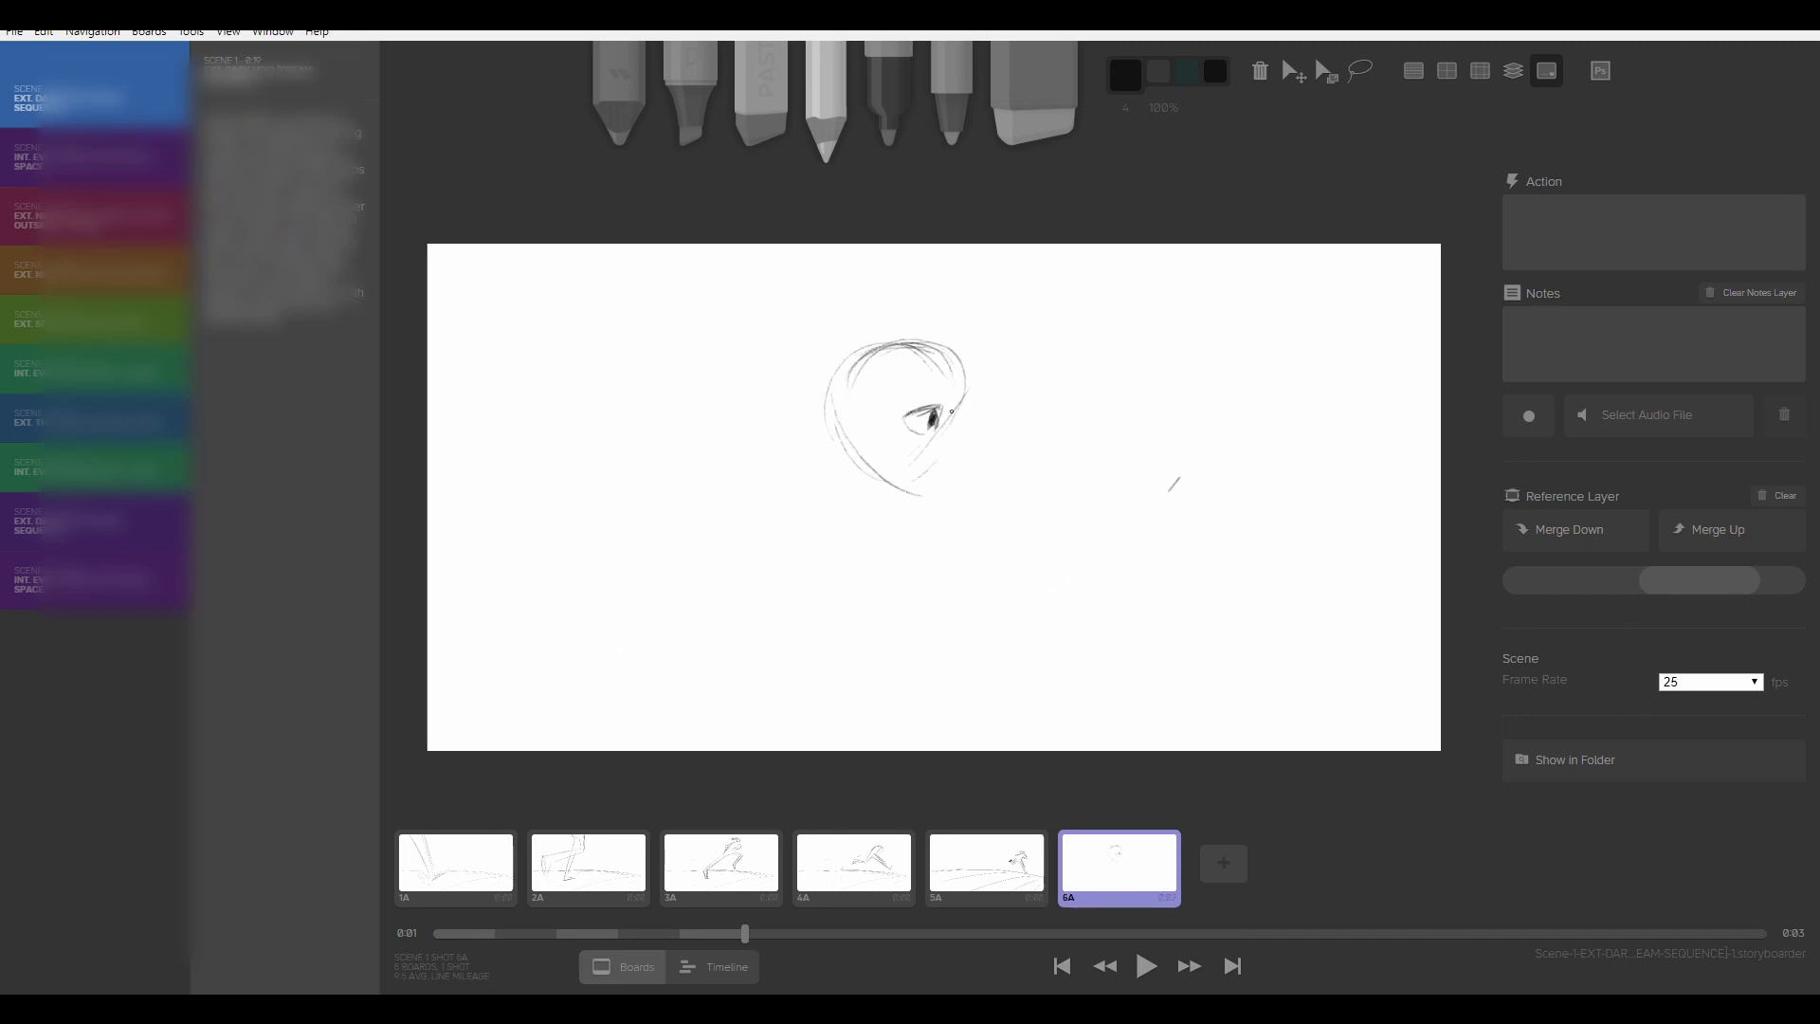
pyautogui.moveTo(957, 391); pyautogui.dragTo(849, 365)
pyautogui.moveTo(868, 403)
pyautogui.mouseDown()
pyautogui.moveTo(844, 438)
pyautogui.moveTo(911, 495)
pyautogui.mouseUp()
# Step: Rework the runner's eye, nose and mouth, and add the ponytail streaming behind the head
pyautogui.moveTo(905, 389)
pyautogui.keyDown('alt'); pyautogui.mouseDown()
pyautogui.moveTo(938, 416)
pyautogui.moveTo(922, 402)
pyautogui.moveTo(925, 435)
pyautogui.mouseUp(); pyautogui.keyUp('alt')
pyautogui.moveTo(936, 405); pyautogui.dragTo(934, 456)
pyautogui.moveTo(886, 398)
pyautogui.mouseDown()
pyautogui.moveTo(939, 359)
pyautogui.moveTo(814, 352)
pyautogui.moveTo(792, 301)
pyautogui.mouseUp()
pyautogui.moveTo(819, 351); pyautogui.dragTo(711, 332)
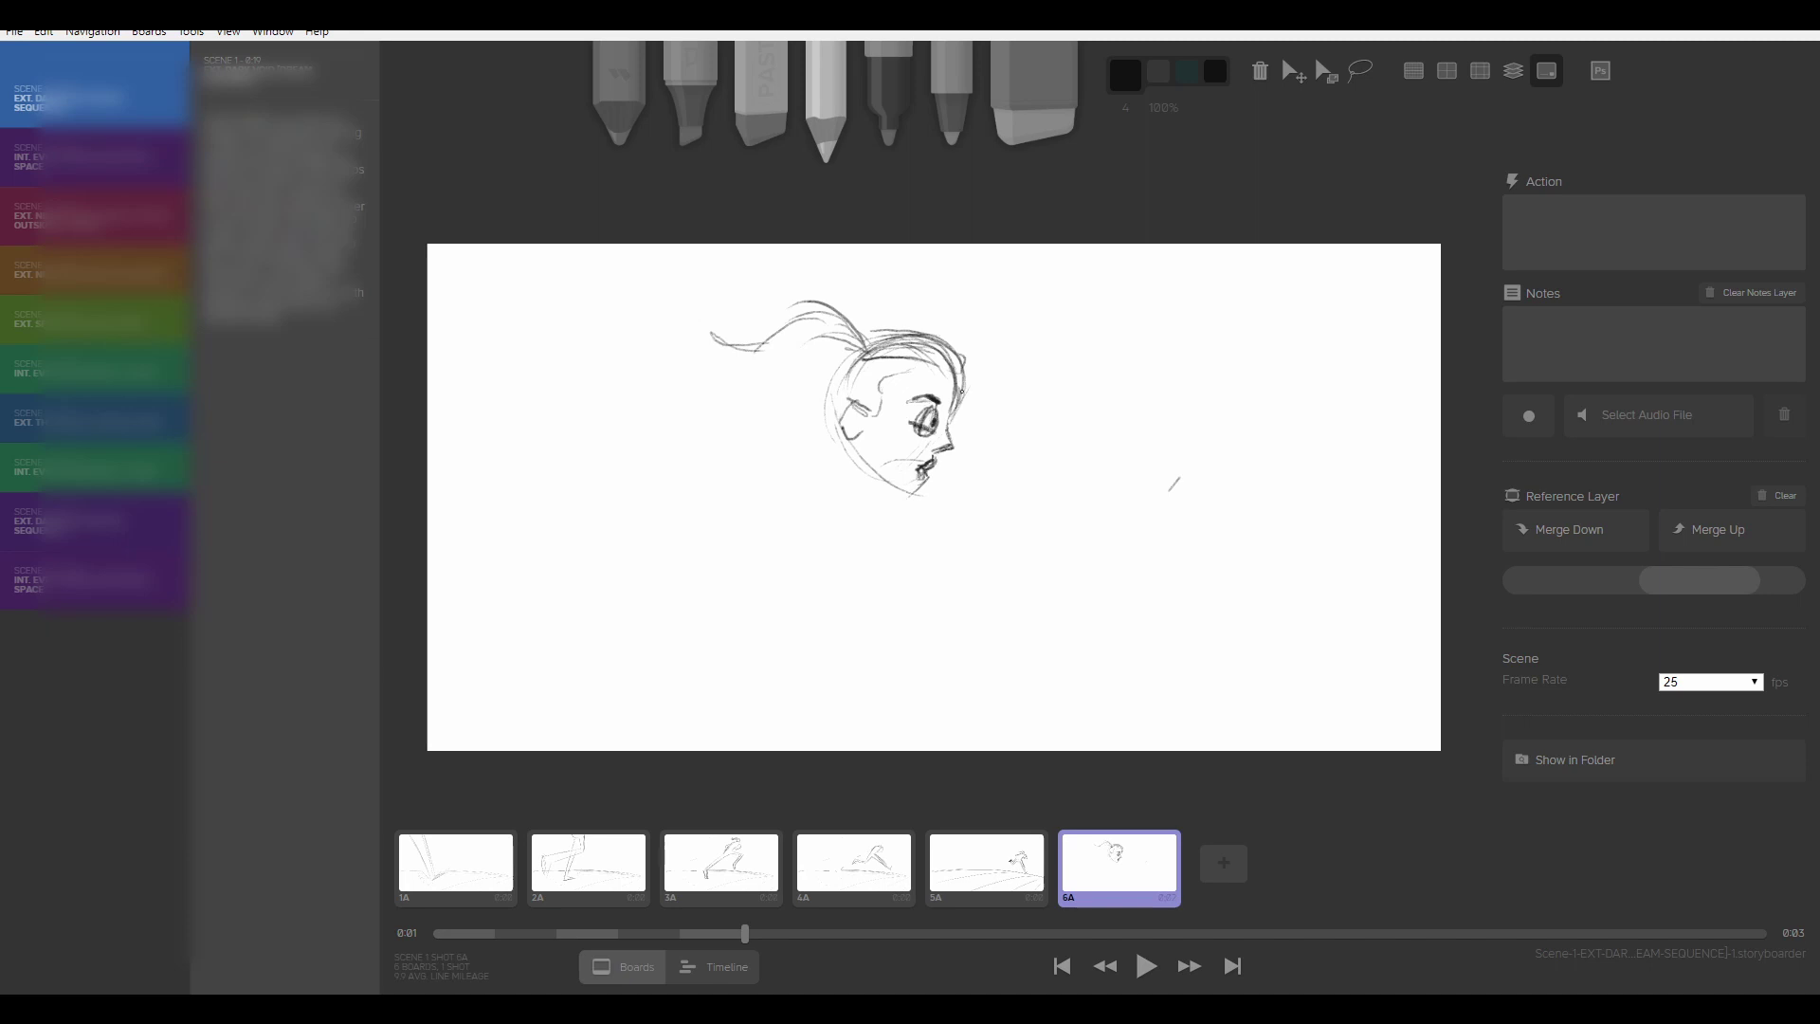
# Step: Erase the facial features and sketch the runner's neck, curved back, shoulder, bent arm and torso
pyautogui.keyDown('alt'); pyautogui.moveTo(934, 400); pyautogui.dragTo(925, 474); pyautogui.keyUp('alt')
pyautogui.moveTo(851, 406); pyautogui.dragTo(773, 465)
pyautogui.moveTo(848, 453); pyautogui.dragTo(815, 545)
pyautogui.moveTo(777, 457)
pyautogui.mouseDown()
pyautogui.moveTo(660, 557)
pyautogui.moveTo(664, 601)
pyautogui.mouseUp()
pyautogui.moveTo(843, 417); pyautogui.dragTo(643, 681)
pyautogui.moveTo(754, 501); pyautogui.dragTo(852, 600)
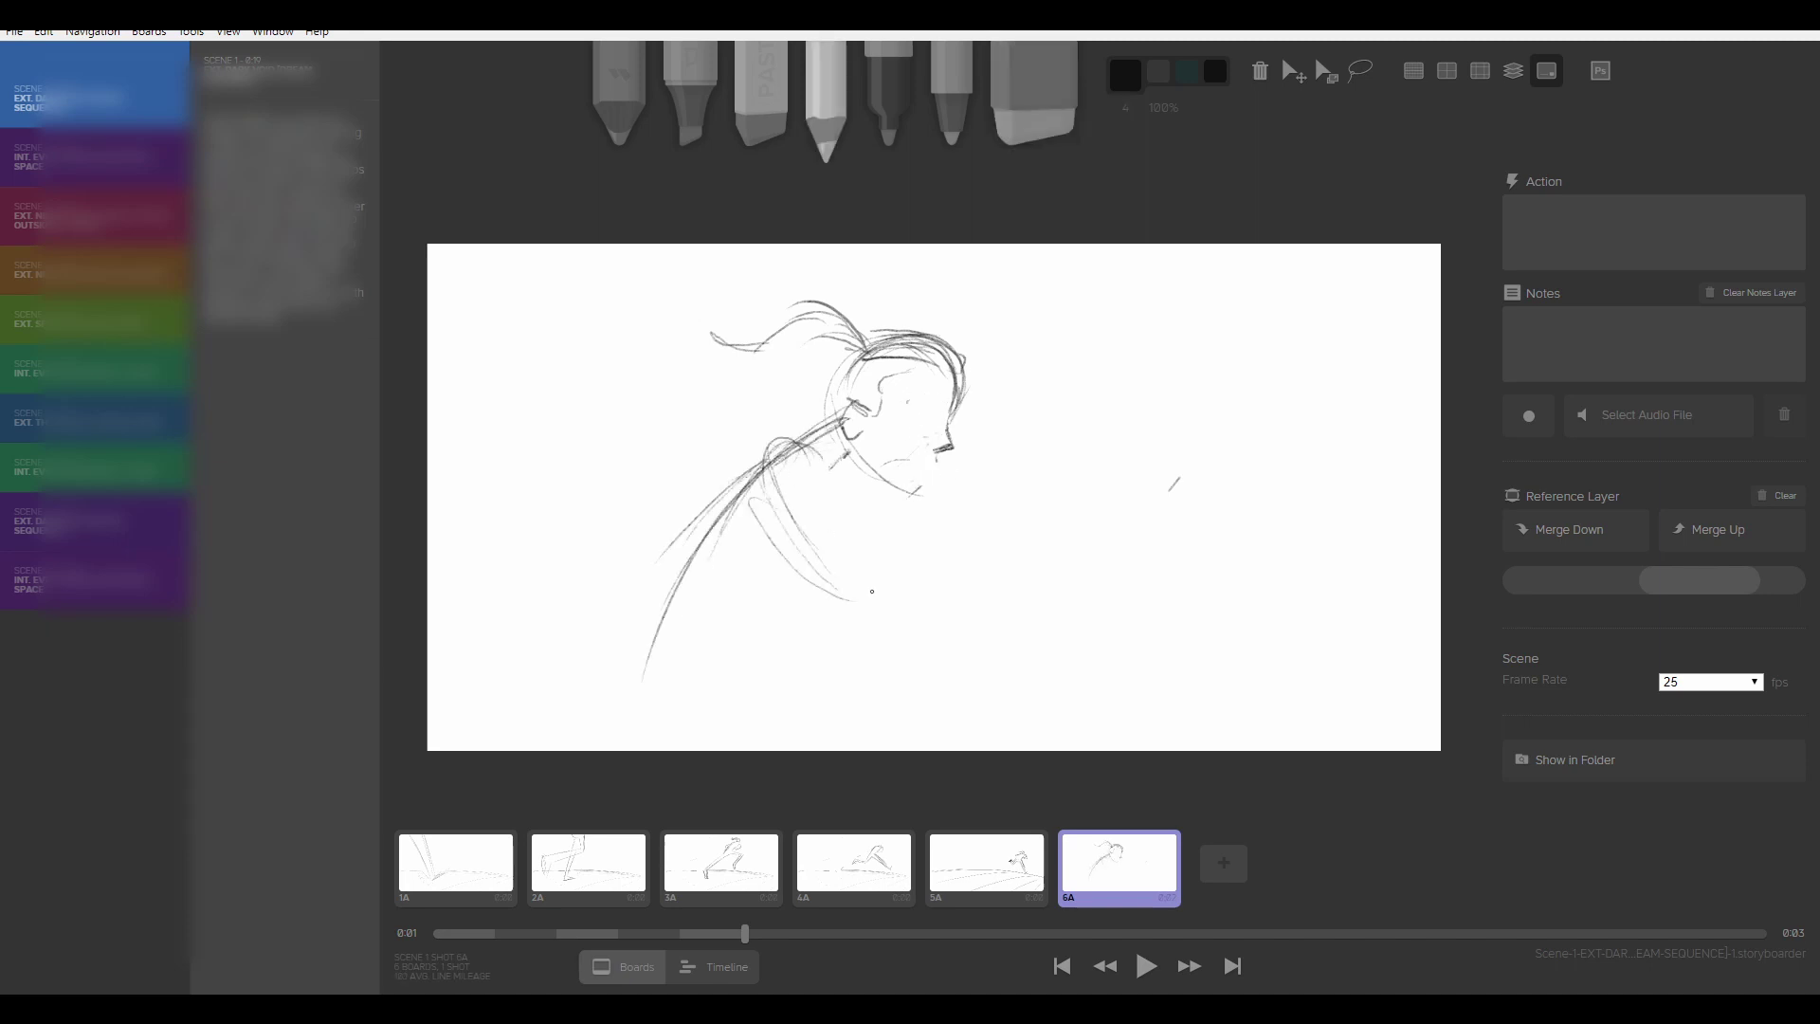
pyautogui.moveTo(797, 474)
pyautogui.mouseDown()
pyautogui.moveTo(882, 593)
pyautogui.moveTo(906, 579)
pyautogui.moveTo(626, 616)
pyautogui.mouseUp()
pyautogui.moveTo(816, 580); pyautogui.dragTo(692, 673)
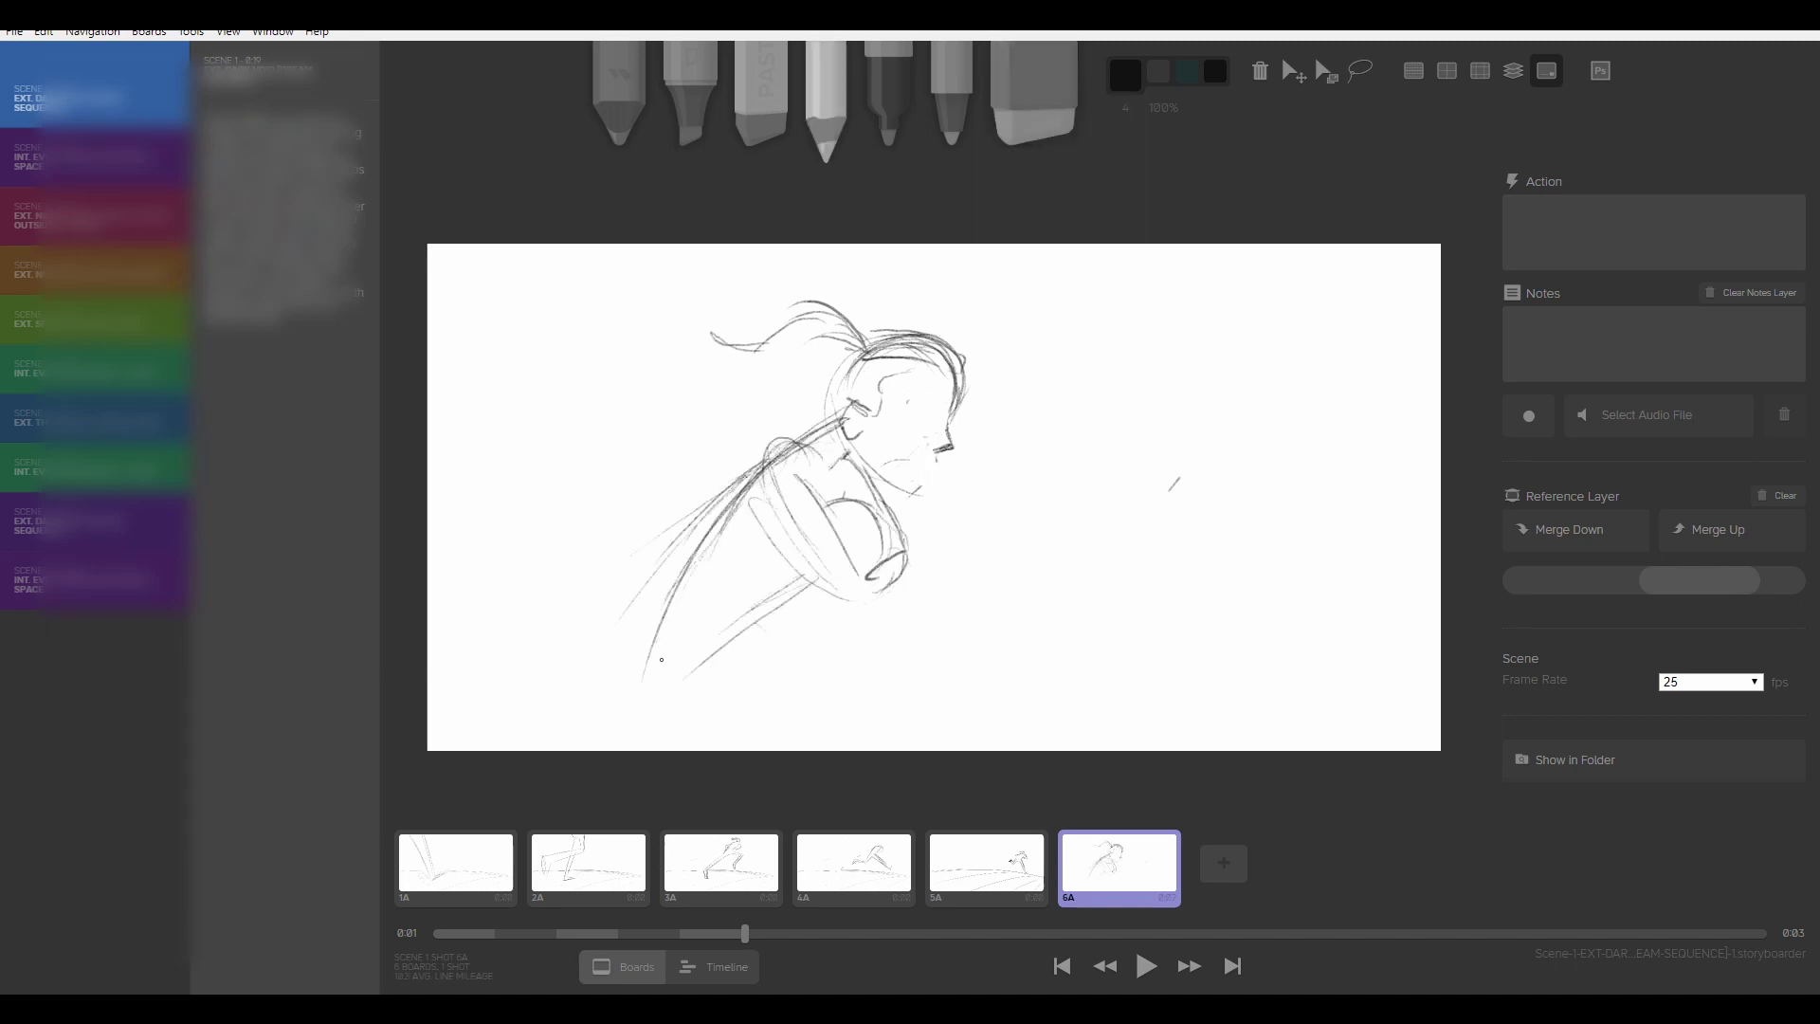
# Step: Sketch the runner's thighs leaving the frame and the trailing lower leg with its kicked-back foot
pyautogui.moveTo(685, 580); pyautogui.dragTo(835, 749)
pyautogui.moveTo(628, 630); pyautogui.dragTo(754, 749)
pyautogui.moveTo(773, 612); pyautogui.dragTo(754, 675)
pyautogui.moveTo(502, 659)
pyautogui.mouseDown()
pyautogui.moveTo(654, 697)
pyautogui.moveTo(463, 730)
pyautogui.mouseUp()
pyautogui.moveTo(682, 697); pyautogui.dragTo(659, 713)
# Step: Redraw the runner's face outline and neck, with a new forehead, nose, eye, eyebrow and mouth
pyautogui.moveTo(867, 358); pyautogui.dragTo(910, 469)
pyautogui.moveTo(844, 427); pyautogui.dragTo(735, 493)
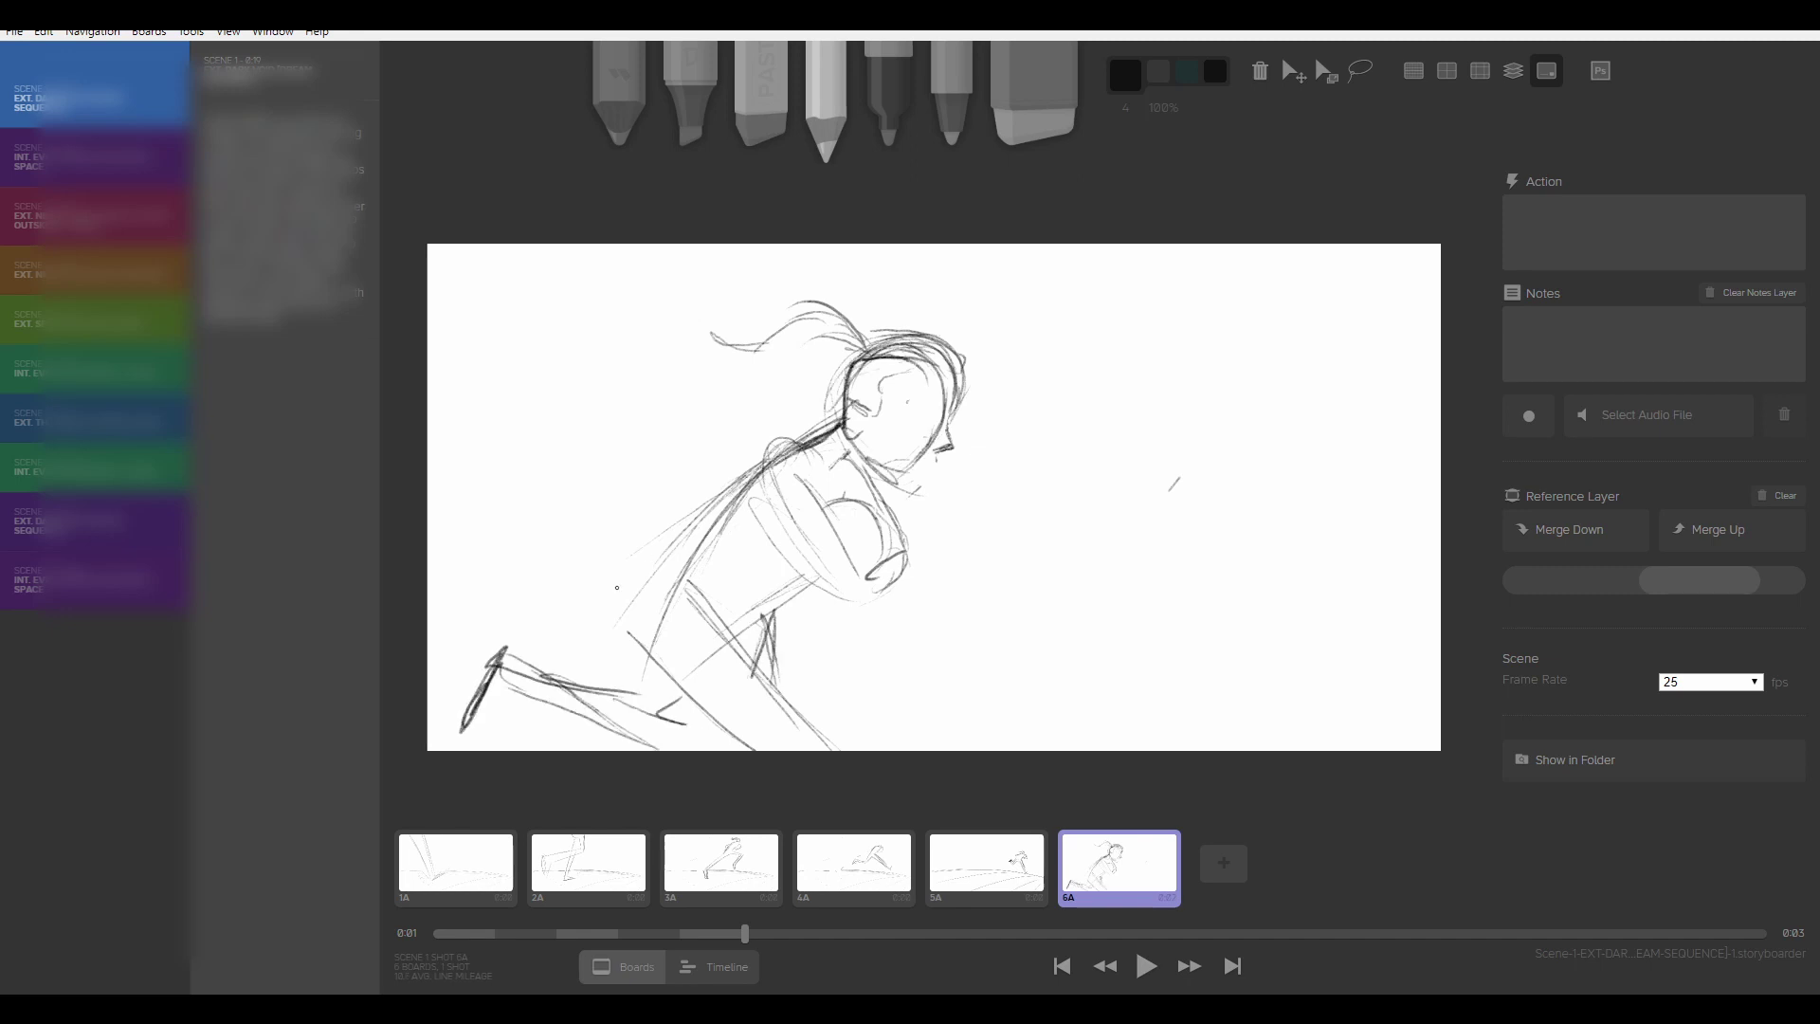
pyautogui.moveTo(939, 370)
pyautogui.mouseDown()
pyautogui.moveTo(924, 478)
pyautogui.moveTo(951, 450)
pyautogui.mouseUp()
pyautogui.moveTo(856, 457); pyautogui.dragTo(919, 473)
pyautogui.moveTo(933, 420); pyautogui.dragTo(944, 428)
pyautogui.moveTo(929, 408); pyautogui.dragTo(910, 415)
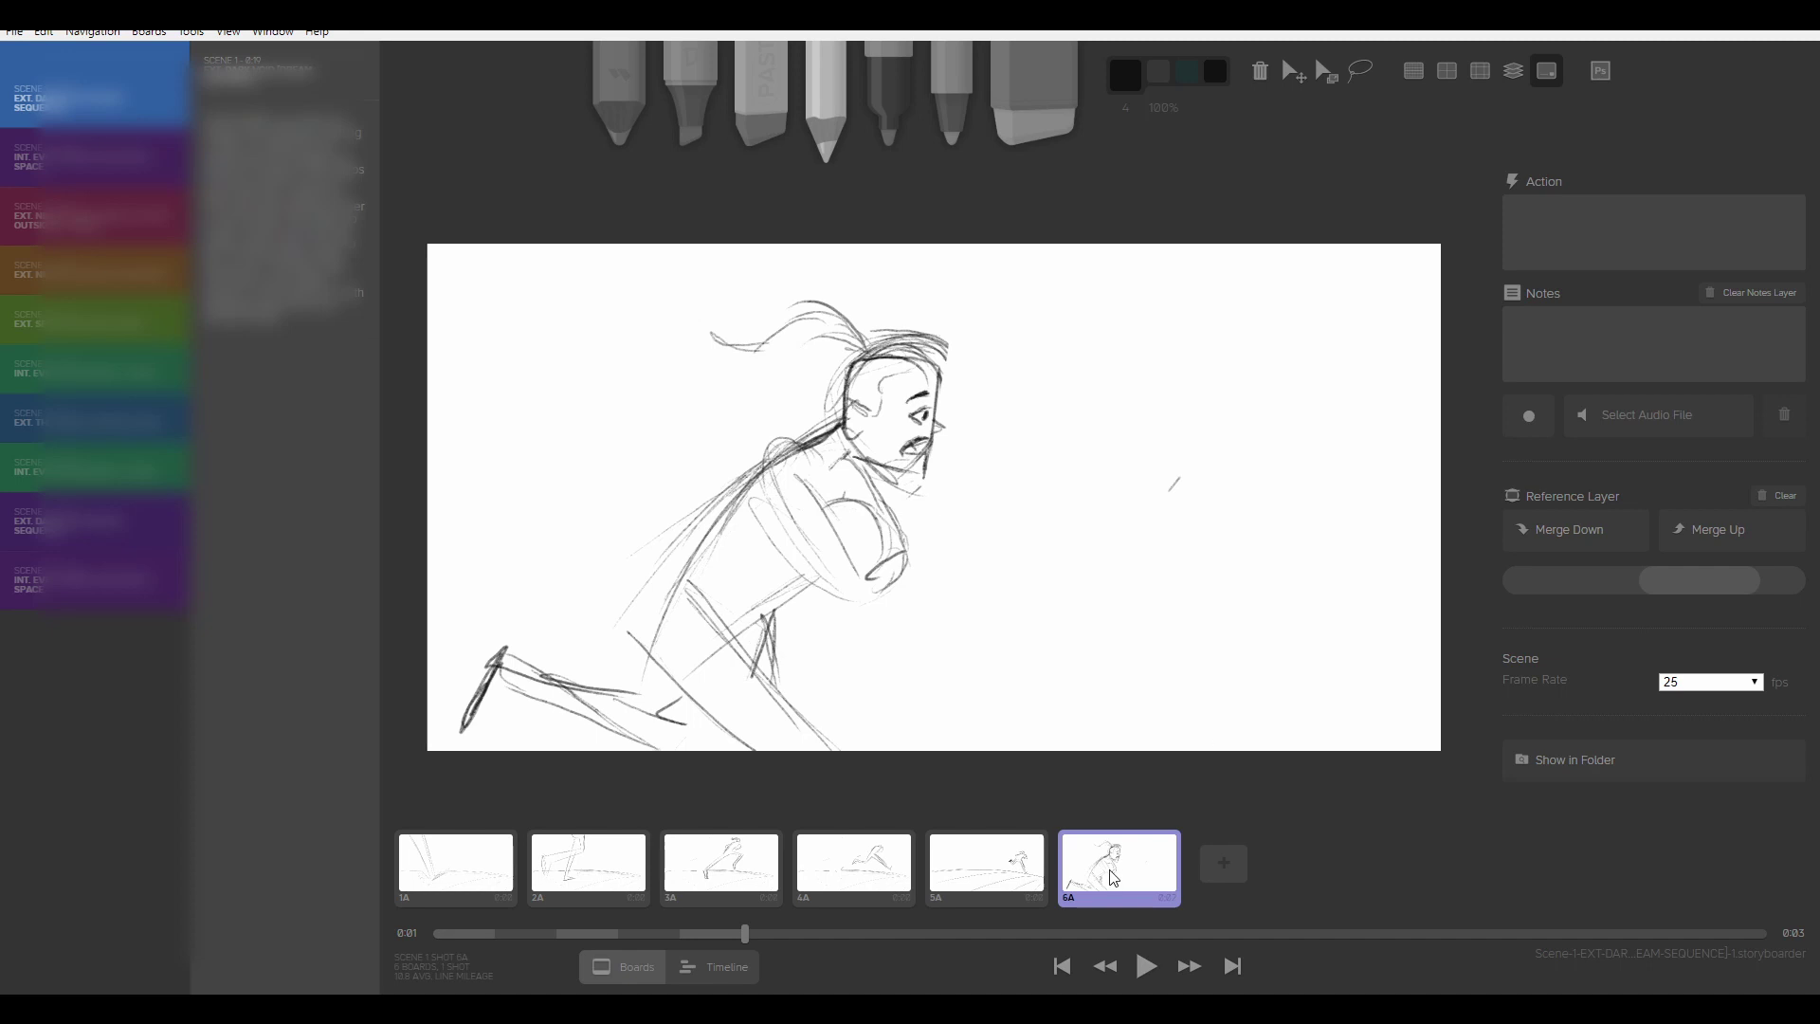
# Step: Duplicate board 6A, erase the face and ponytail on the copy, and outline the head turned toward the viewer
pyautogui.press('d')
pyautogui.keyDown('alt'); pyautogui.moveTo(730, 337); pyautogui.dragTo(934, 445); pyautogui.keyUp('alt')
pyautogui.moveTo(832, 365); pyautogui.dragTo(846, 472)
pyautogui.moveTo(916, 446); pyautogui.dragTo(880, 474)
pyautogui.moveTo(804, 426); pyautogui.dragTo(856, 484)
# Step: Draw the turned head's hairline, eyes, nose, mouth and lowered ponytail, and darken the lower torso line
pyautogui.moveTo(811, 362); pyautogui.dragTo(917, 354)
pyautogui.moveTo(915, 355); pyautogui.dragTo(906, 456)
pyautogui.moveTo(837, 403)
pyautogui.mouseDown()
pyautogui.moveTo(842, 428)
pyautogui.moveTo(876, 403)
pyautogui.mouseUp()
pyautogui.moveTo(846, 409); pyautogui.dragTo(843, 409)
pyautogui.moveTo(852, 421); pyautogui.dragTo(749, 424)
pyautogui.moveTo(830, 365); pyautogui.dragTo(896, 351)
pyautogui.moveTo(881, 346); pyautogui.dragTo(896, 365)
pyautogui.moveTo(791, 564); pyautogui.dragTo(739, 626)
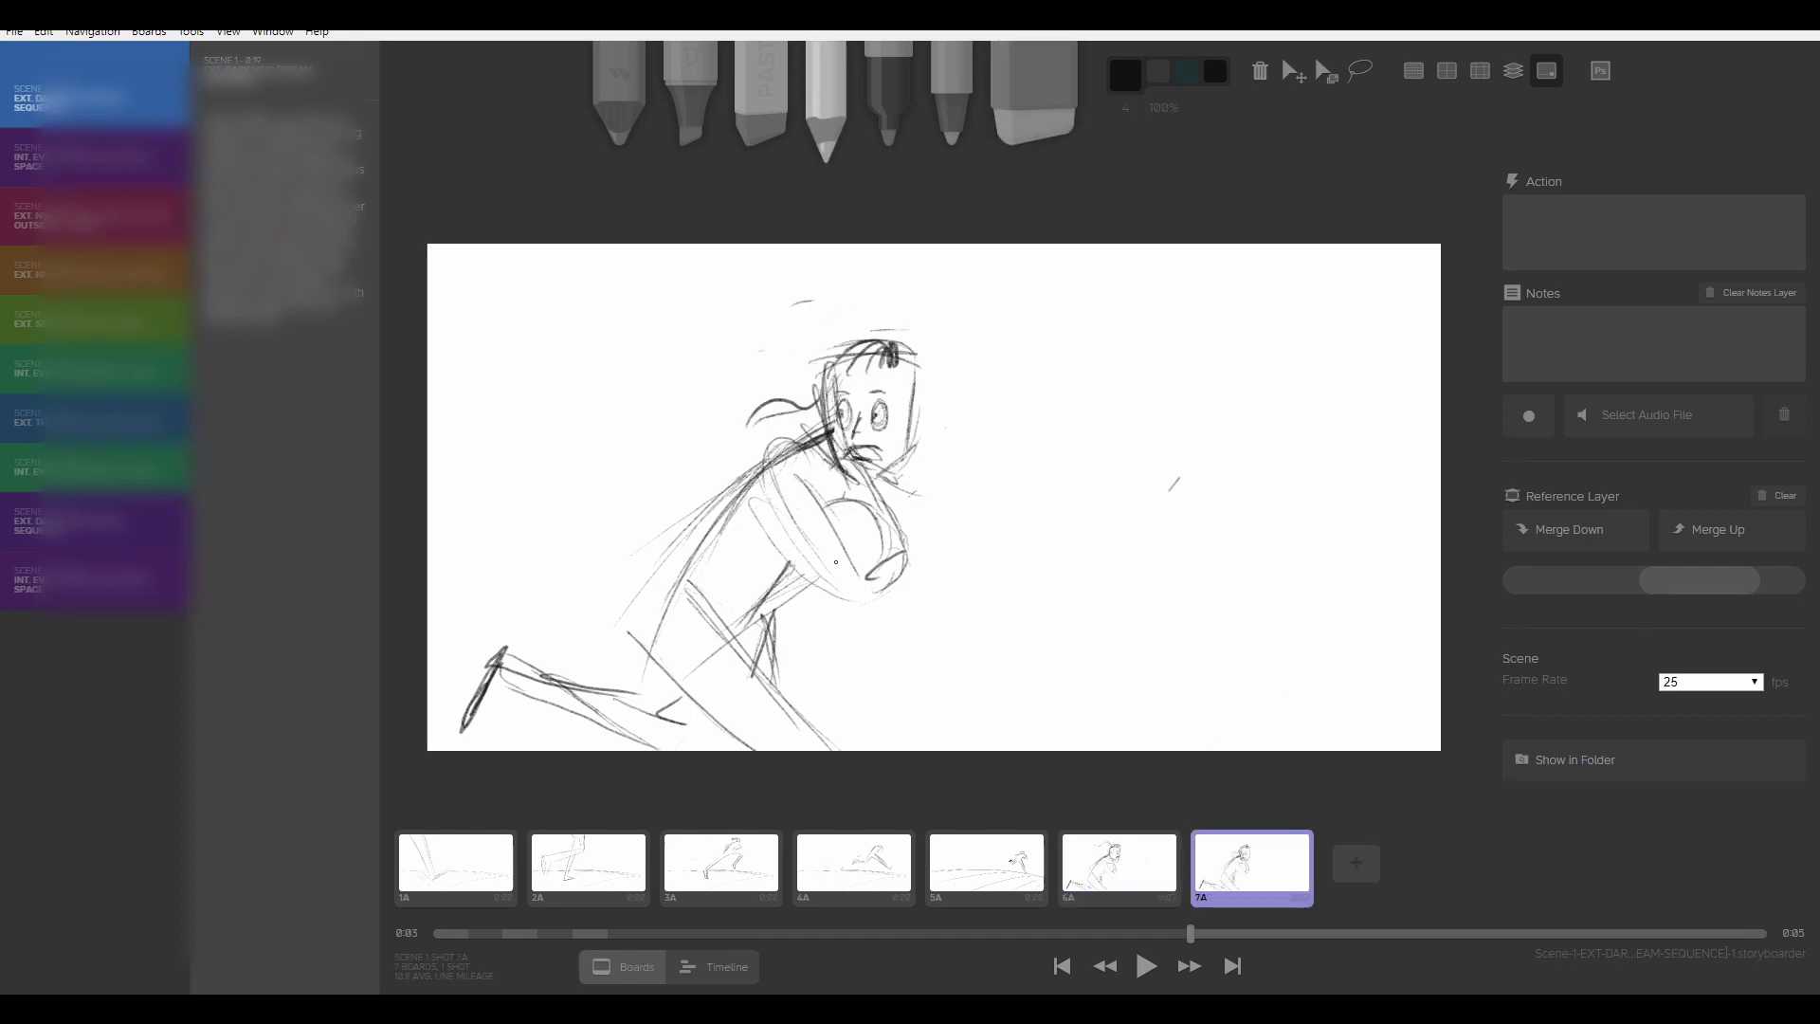
# Step: Sketch long horizontal speed lines behind and ahead of the runner on board 7A
pyautogui.moveTo(482, 379); pyautogui.dragTo(749, 361)
pyautogui.moveTo(957, 375); pyautogui.dragTo(1251, 364)
pyautogui.moveTo(1022, 410); pyautogui.dragTo(1427, 418)
pyautogui.moveTo(631, 459); pyautogui.dragTo(474, 502)
pyautogui.moveTo(445, 617); pyautogui.dragTo(636, 588)
pyautogui.moveTo(962, 493); pyautogui.dragTo(1275, 489)
pyautogui.moveTo(948, 593); pyautogui.dragTo(1356, 599)
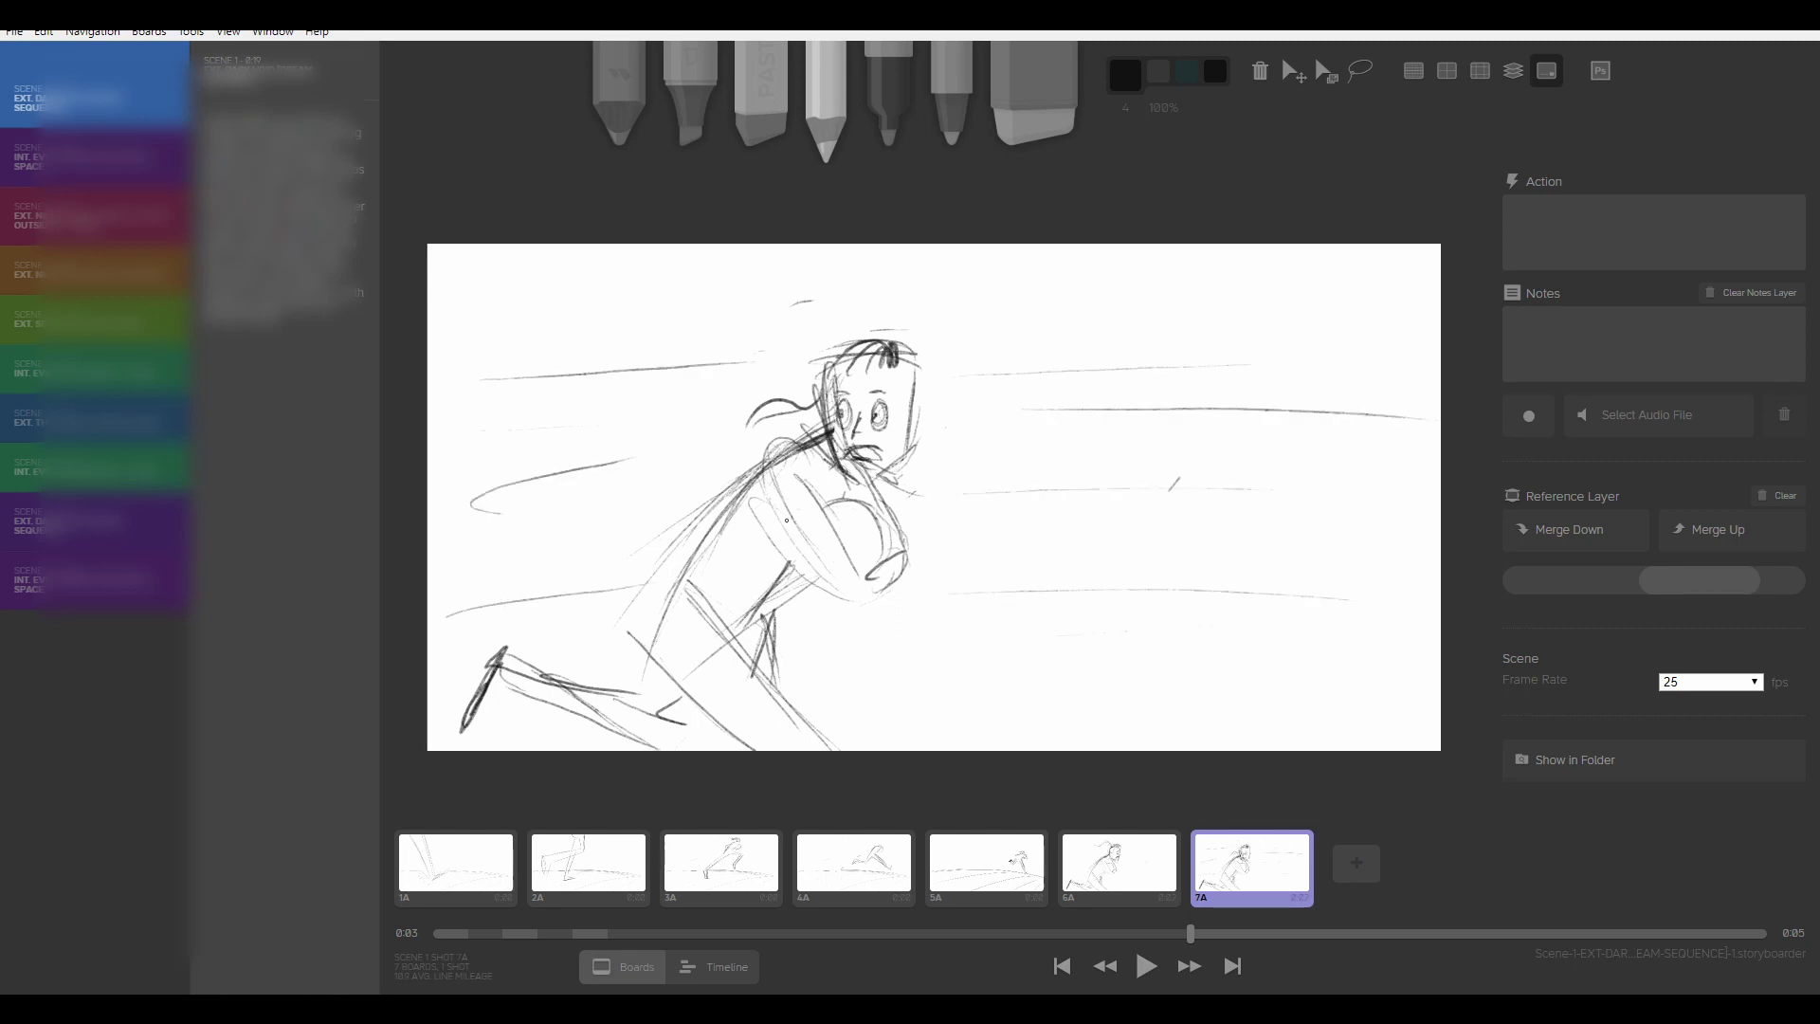
# Step: Add a blank board after 7A and flip between boards 6A and 8A to compare the poses
pyautogui.click(1113, 873)
pyautogui.press('Right')
pyautogui.press('n')
pyautogui.click(1113, 873)
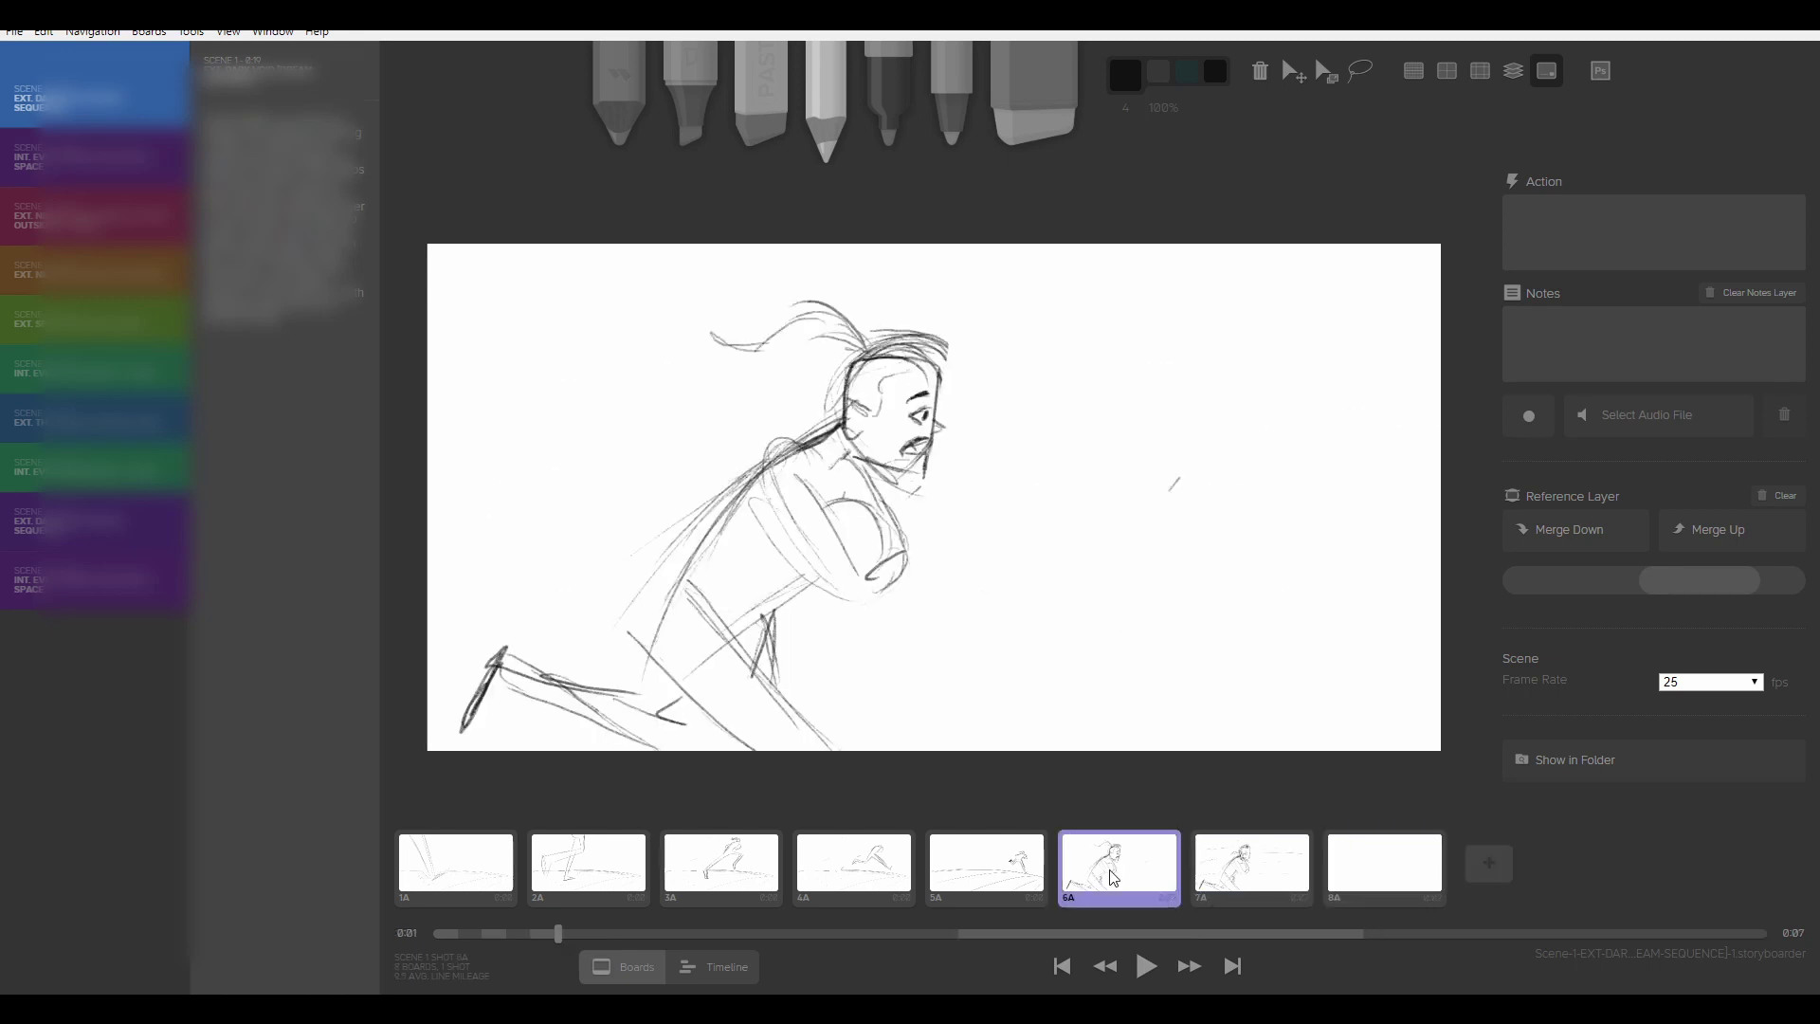
pyautogui.press('Right')
pyautogui.press('Right')
pyautogui.press('Left')
pyautogui.press('Right')
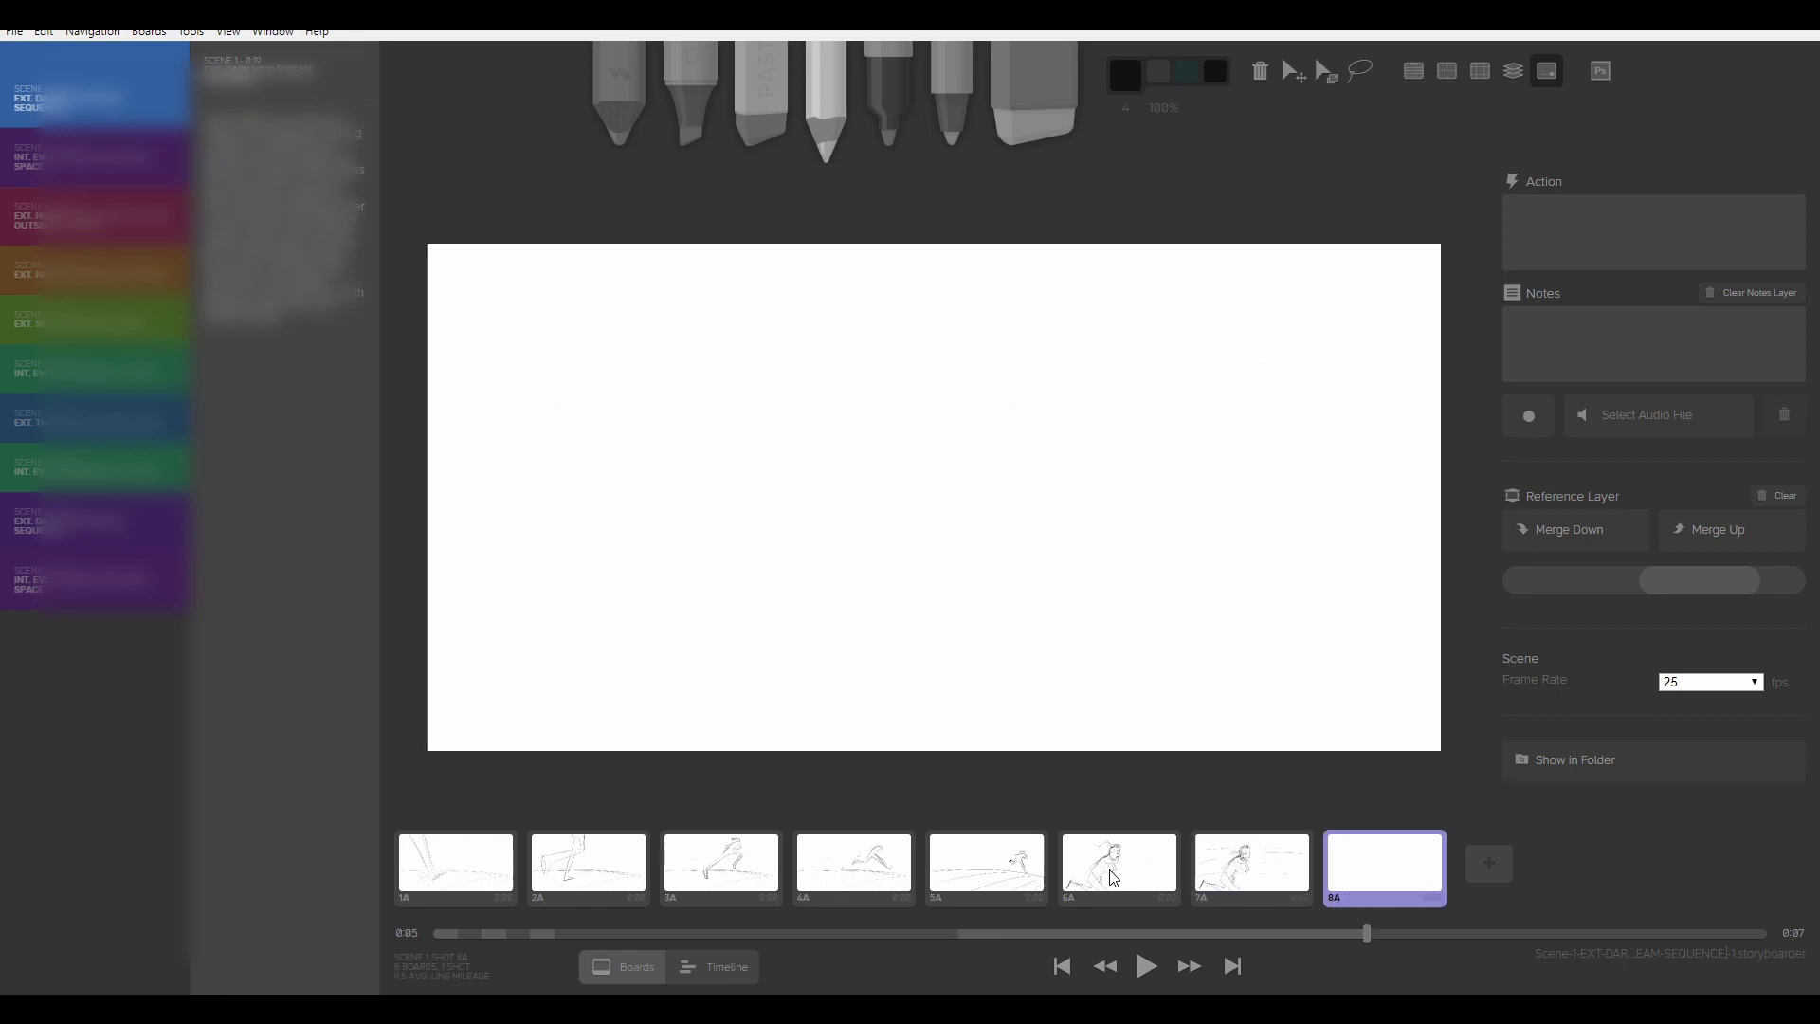
# Step: Replace the blank board with a duplicate of 7A and move the copied drawing to the right edge of the frame
pyautogui.click(43, 32)
pyautogui.moveTo(147, 32)
pyautogui.click(268, 133)
pyautogui.press('d')
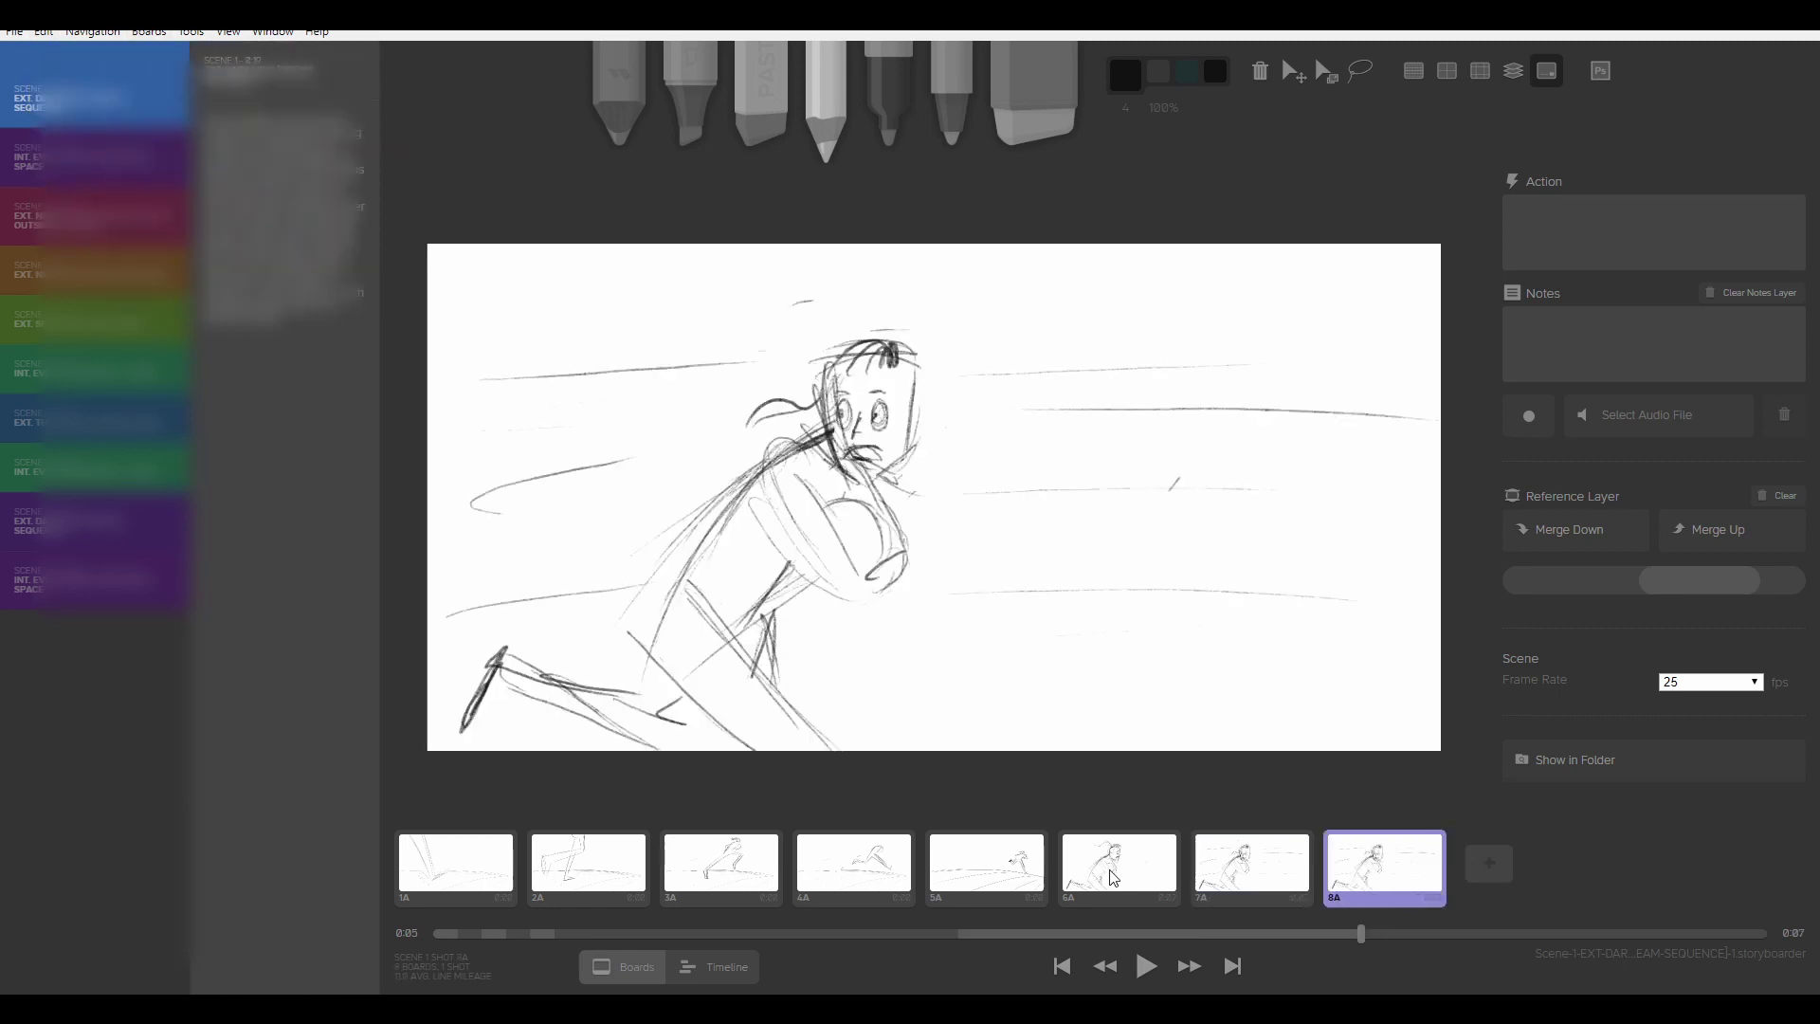
pyautogui.press('v')
pyautogui.moveTo(853, 493); pyautogui.dragTo(1318, 483)
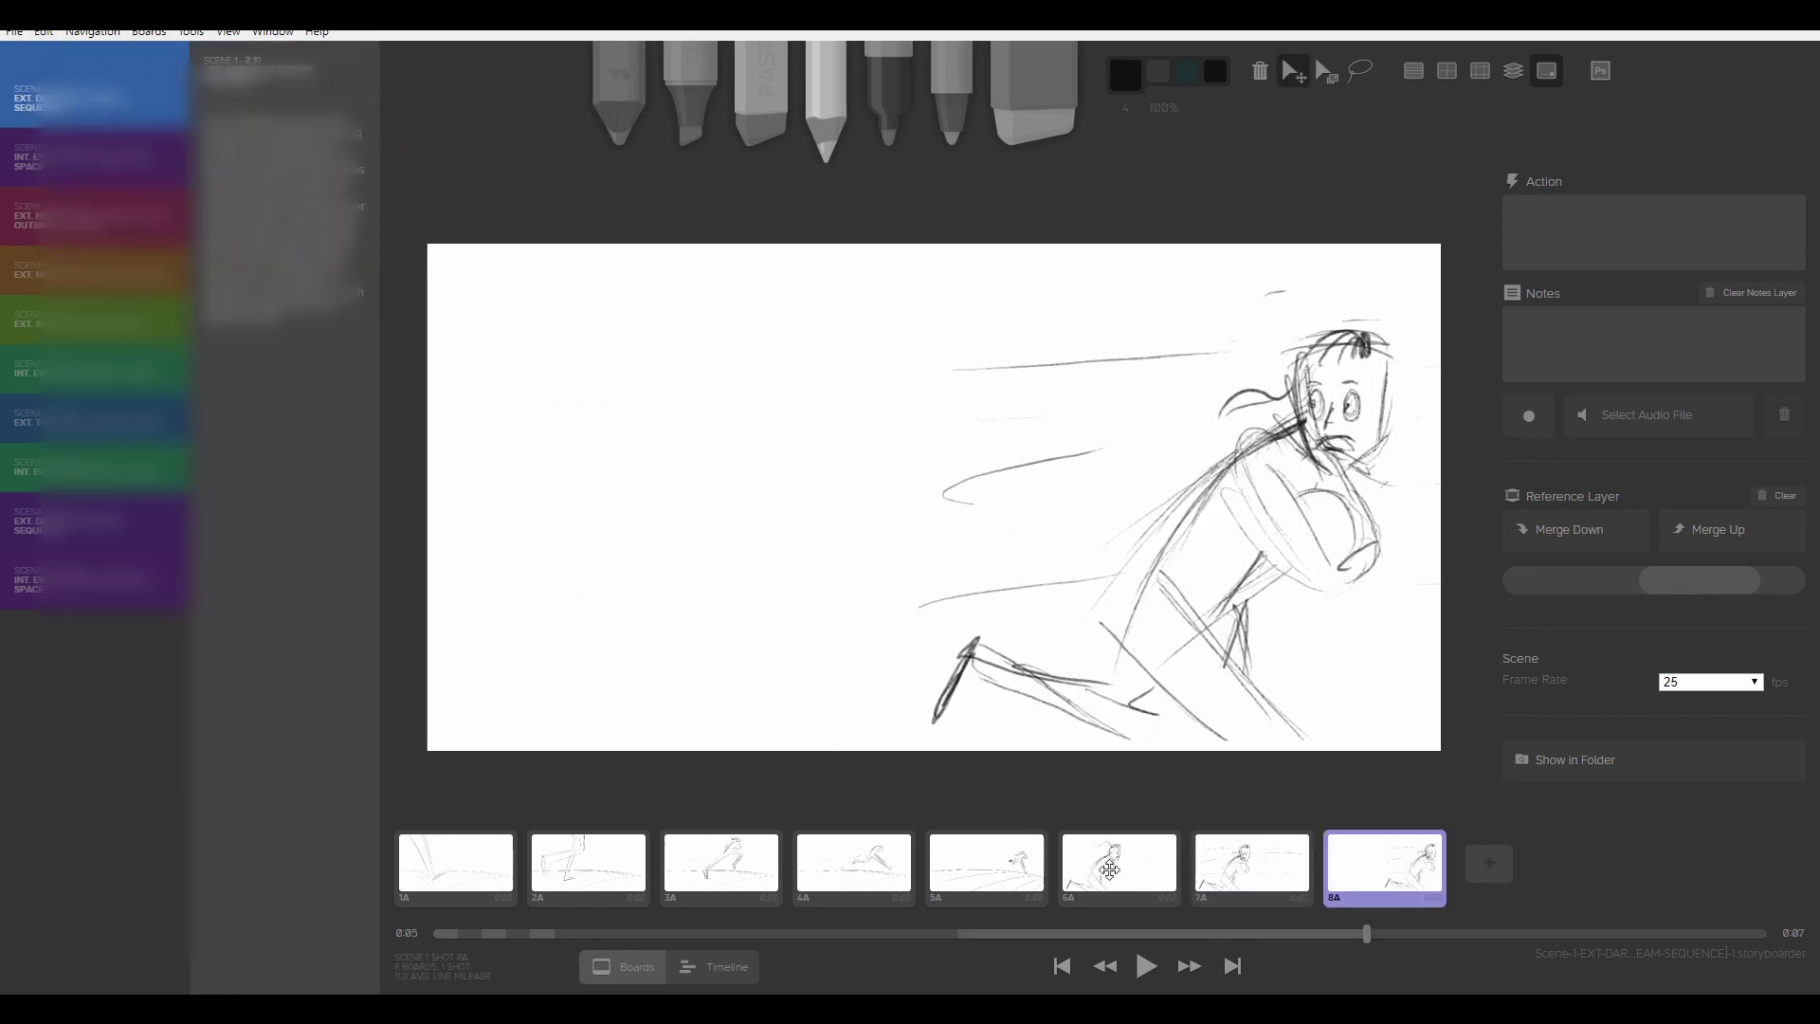
# Step: Add a blank board 9A with onion skin on and sketch the horizon and converging ground edges
pyautogui.click(1489, 863)
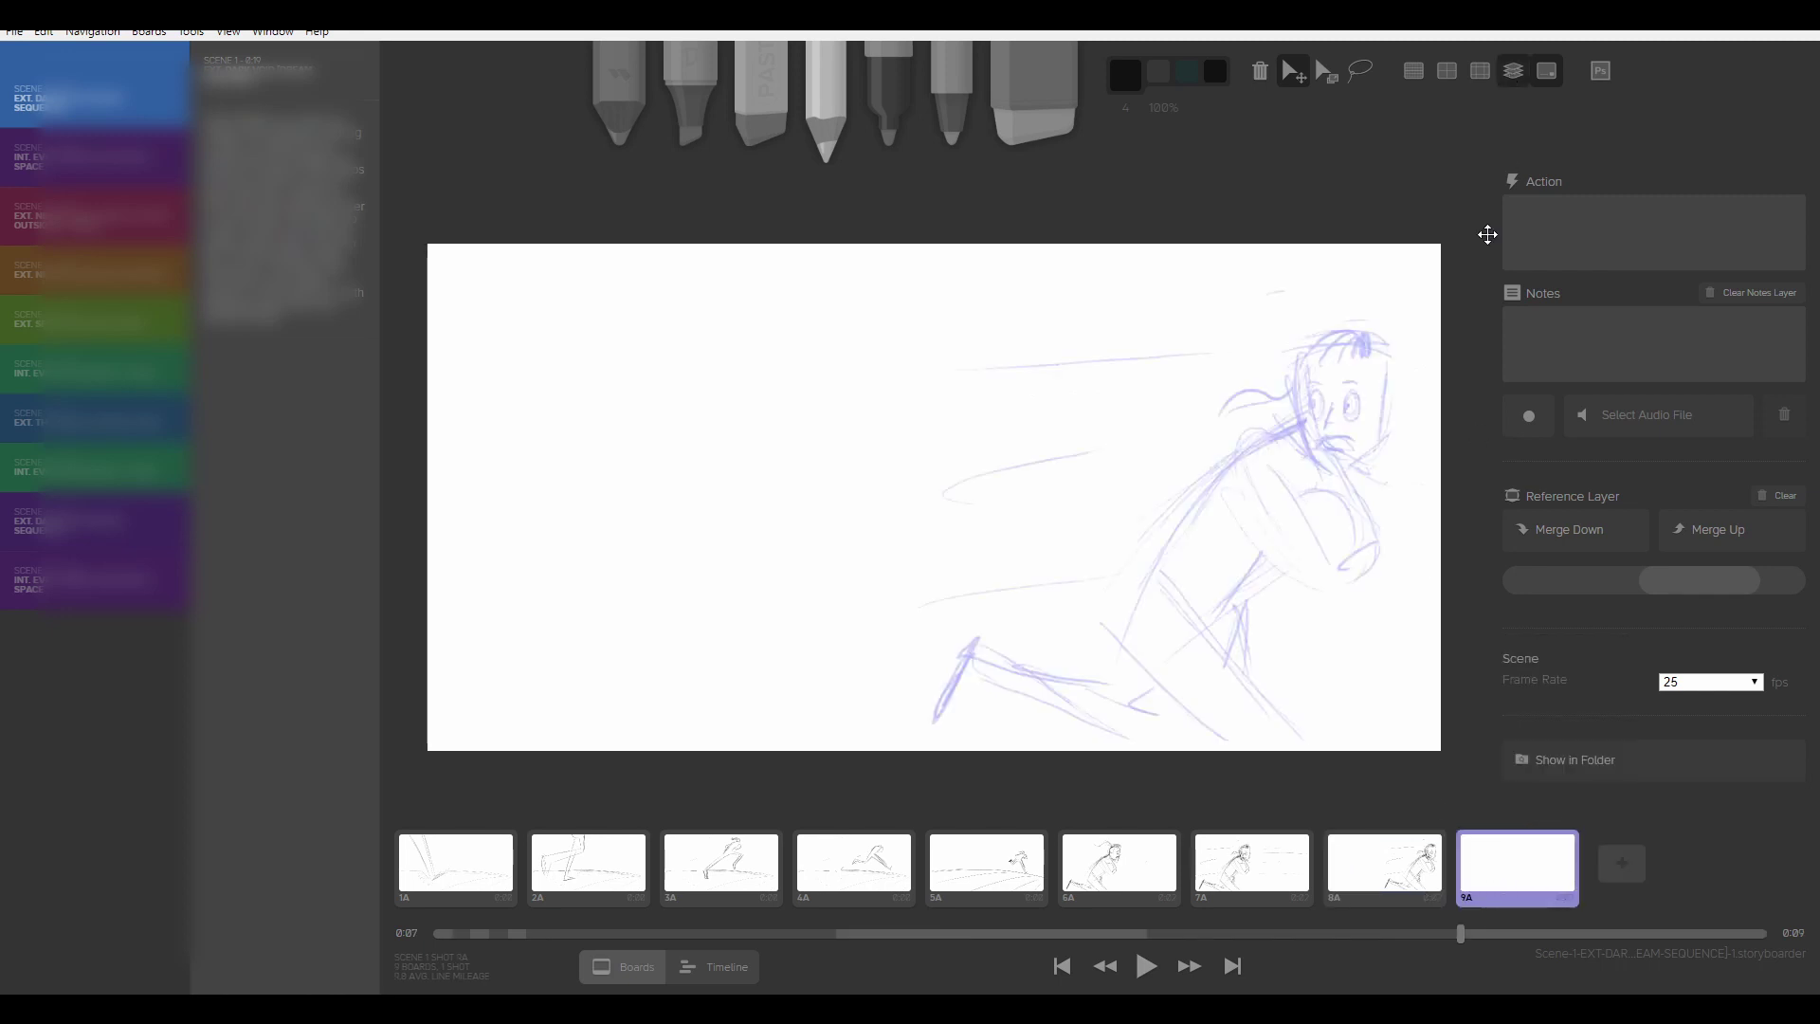
pyautogui.press('1')
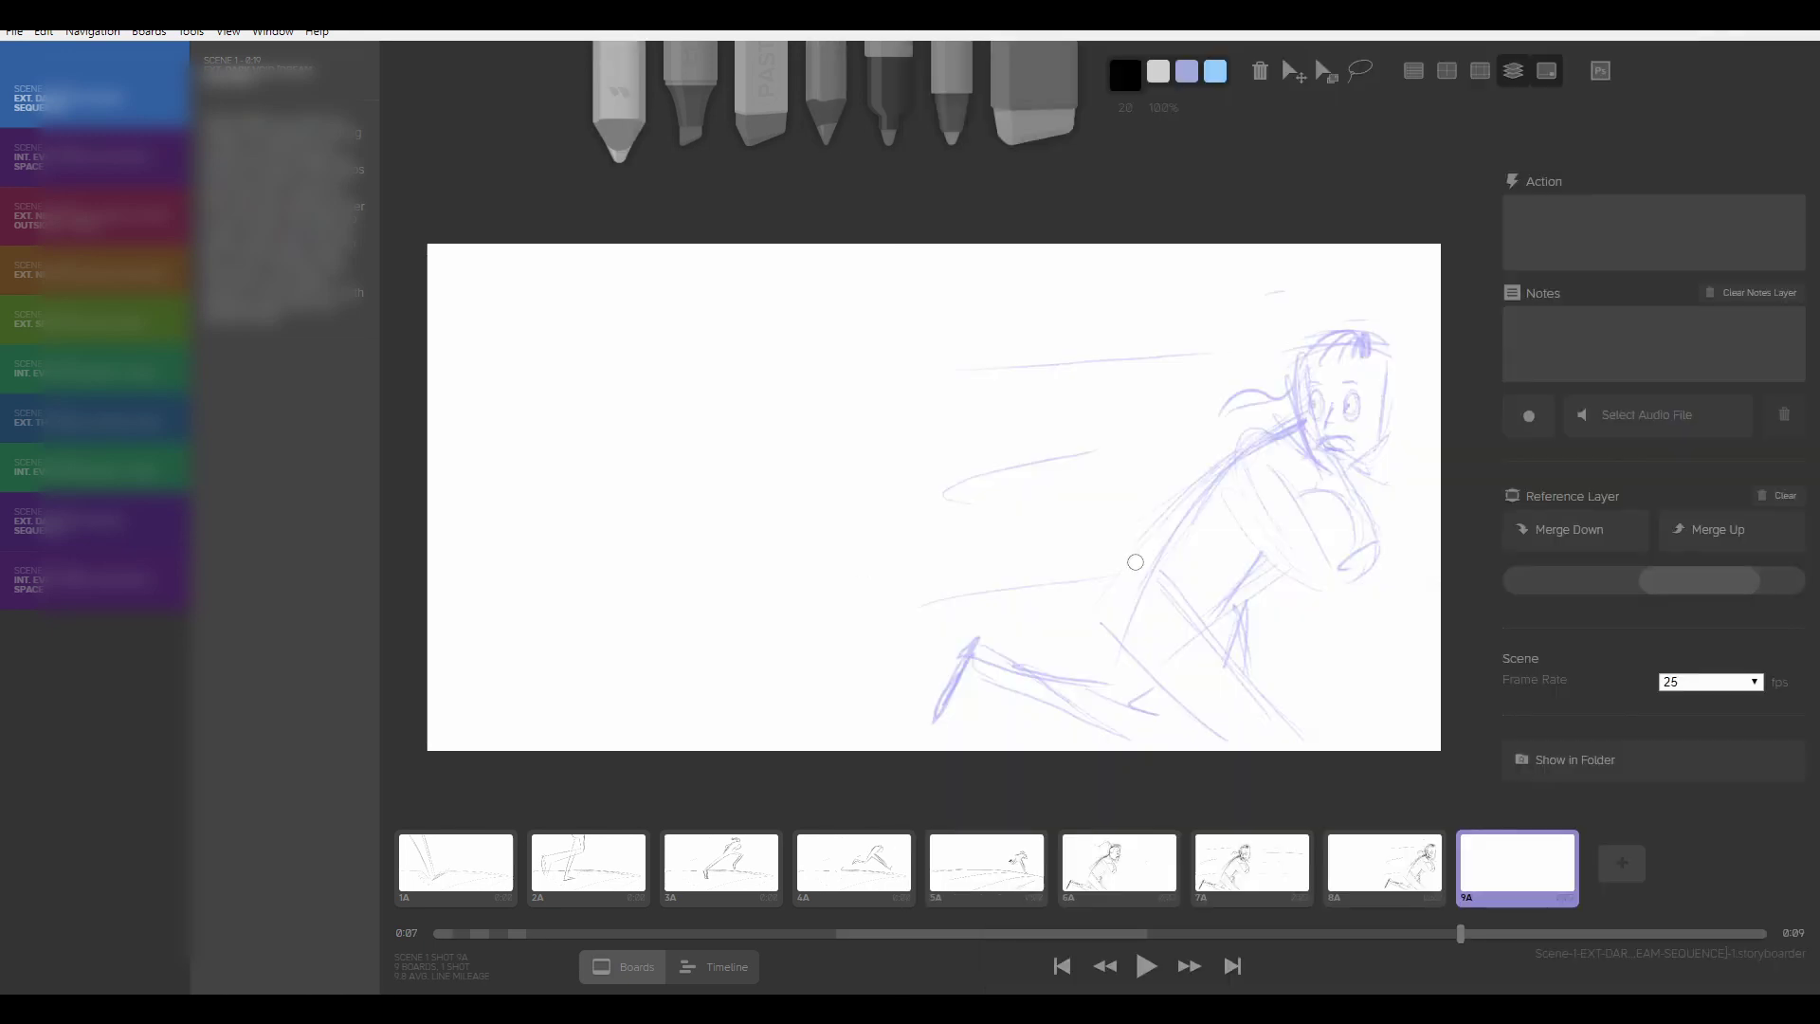
pyautogui.press('4')
pyautogui.moveTo(501, 546); pyautogui.dragTo(893, 543)
pyautogui.moveTo(452, 592); pyautogui.dragTo(950, 577)
pyautogui.moveTo(850, 749)
pyautogui.mouseDown()
pyautogui.moveTo(1174, 606)
pyautogui.moveTo(1215, 567)
pyautogui.mouseUp()
pyautogui.moveTo(429, 630); pyautogui.dragTo(996, 560)
# Step: Sketch the building's vertical corner edges, the base lines receding to the right, and the near diagonal path edge
pyautogui.moveTo(1016, 254); pyautogui.dragTo(1011, 523)
pyautogui.moveTo(1009, 550); pyautogui.dragTo(1170, 571)
pyautogui.moveTo(1229, 247); pyautogui.dragTo(1212, 474)
pyautogui.moveTo(1185, 246); pyautogui.dragTo(1178, 517)
pyautogui.moveTo(1014, 249); pyautogui.dragTo(1009, 545)
pyautogui.moveTo(1009, 527)
pyautogui.mouseDown()
pyautogui.moveTo(1214, 541)
pyautogui.moveTo(1441, 469)
pyautogui.mouseUp()
pyautogui.moveTo(1193, 543); pyautogui.dragTo(1441, 483)
pyautogui.moveTo(977, 554); pyautogui.dragTo(1155, 595)
pyautogui.moveTo(794, 749); pyautogui.dragTo(961, 675)
pyautogui.moveTo(762, 785); pyautogui.dragTo(1041, 640)
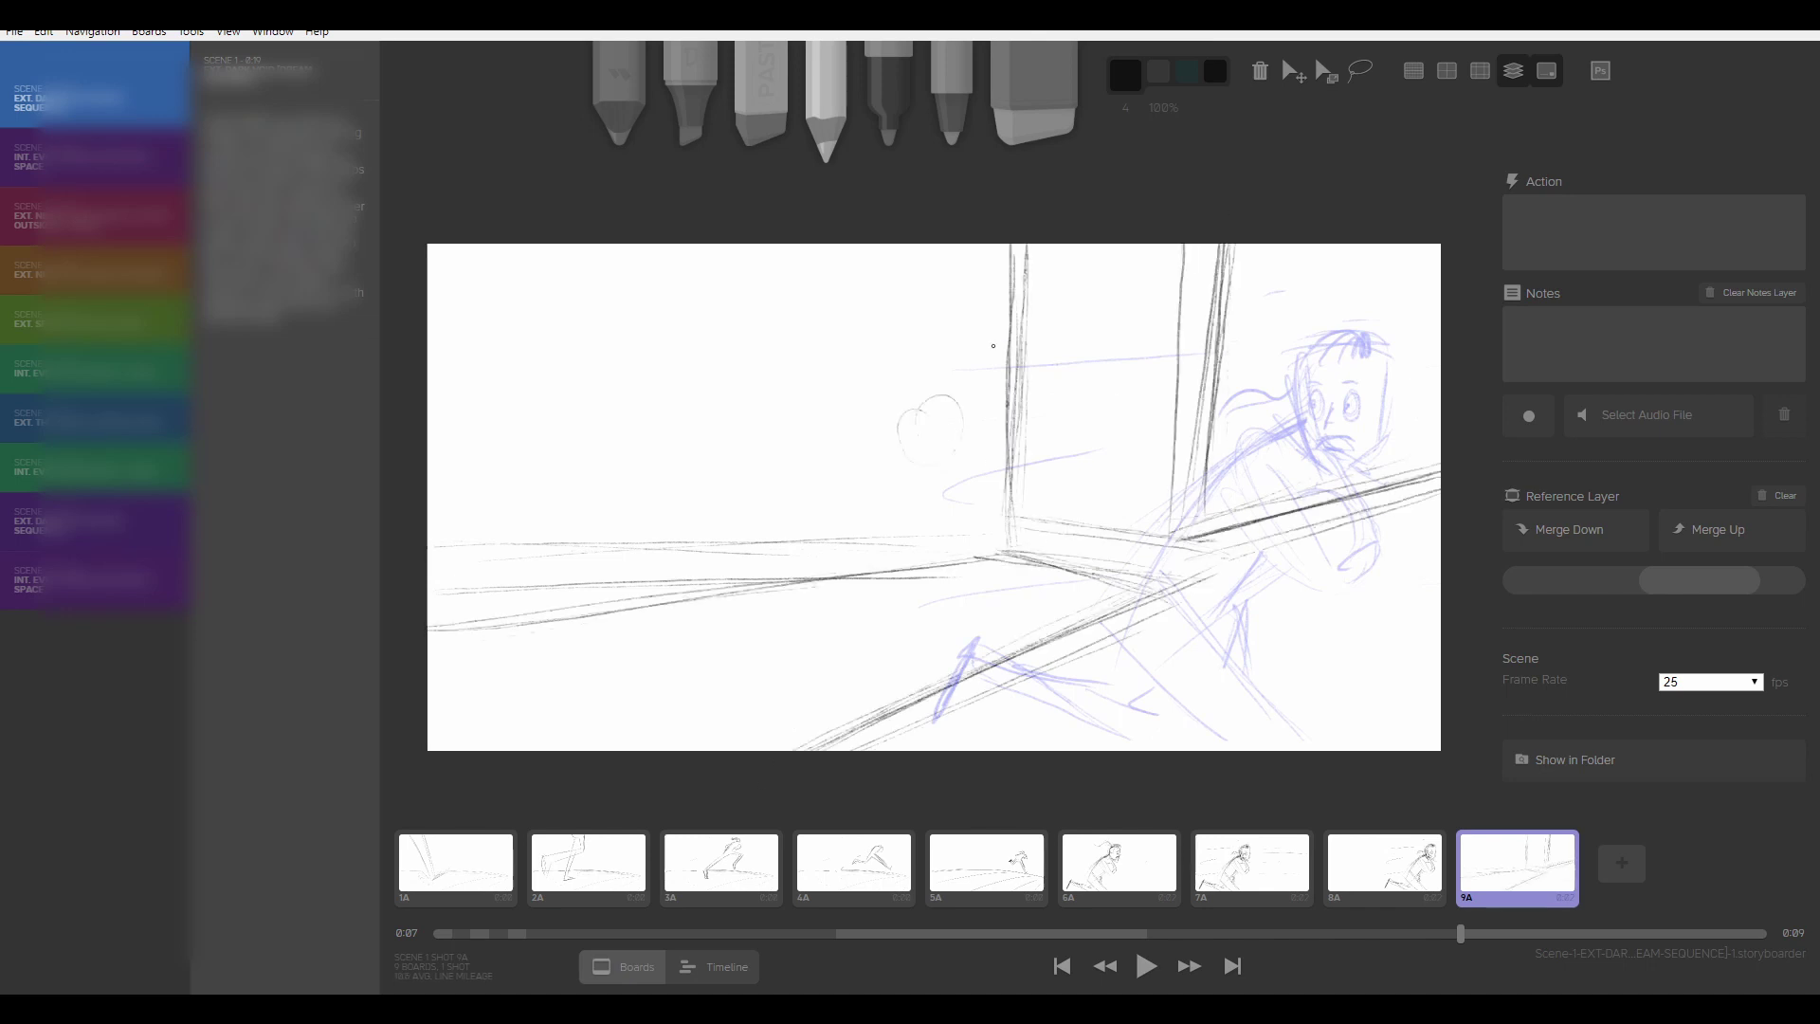
# Step: Draw the small distant runner beside the building corner with head, ponytail, torso, arms and striding legs
pyautogui.moveTo(940, 358)
pyautogui.mouseDown()
pyautogui.moveTo(908, 413)
pyautogui.moveTo(939, 358)
pyautogui.mouseUp()
pyautogui.moveTo(886, 407)
pyautogui.mouseDown()
pyautogui.moveTo(864, 488)
pyautogui.moveTo(918, 540)
pyautogui.mouseUp()
pyautogui.moveTo(799, 519); pyautogui.dragTo(896, 545)
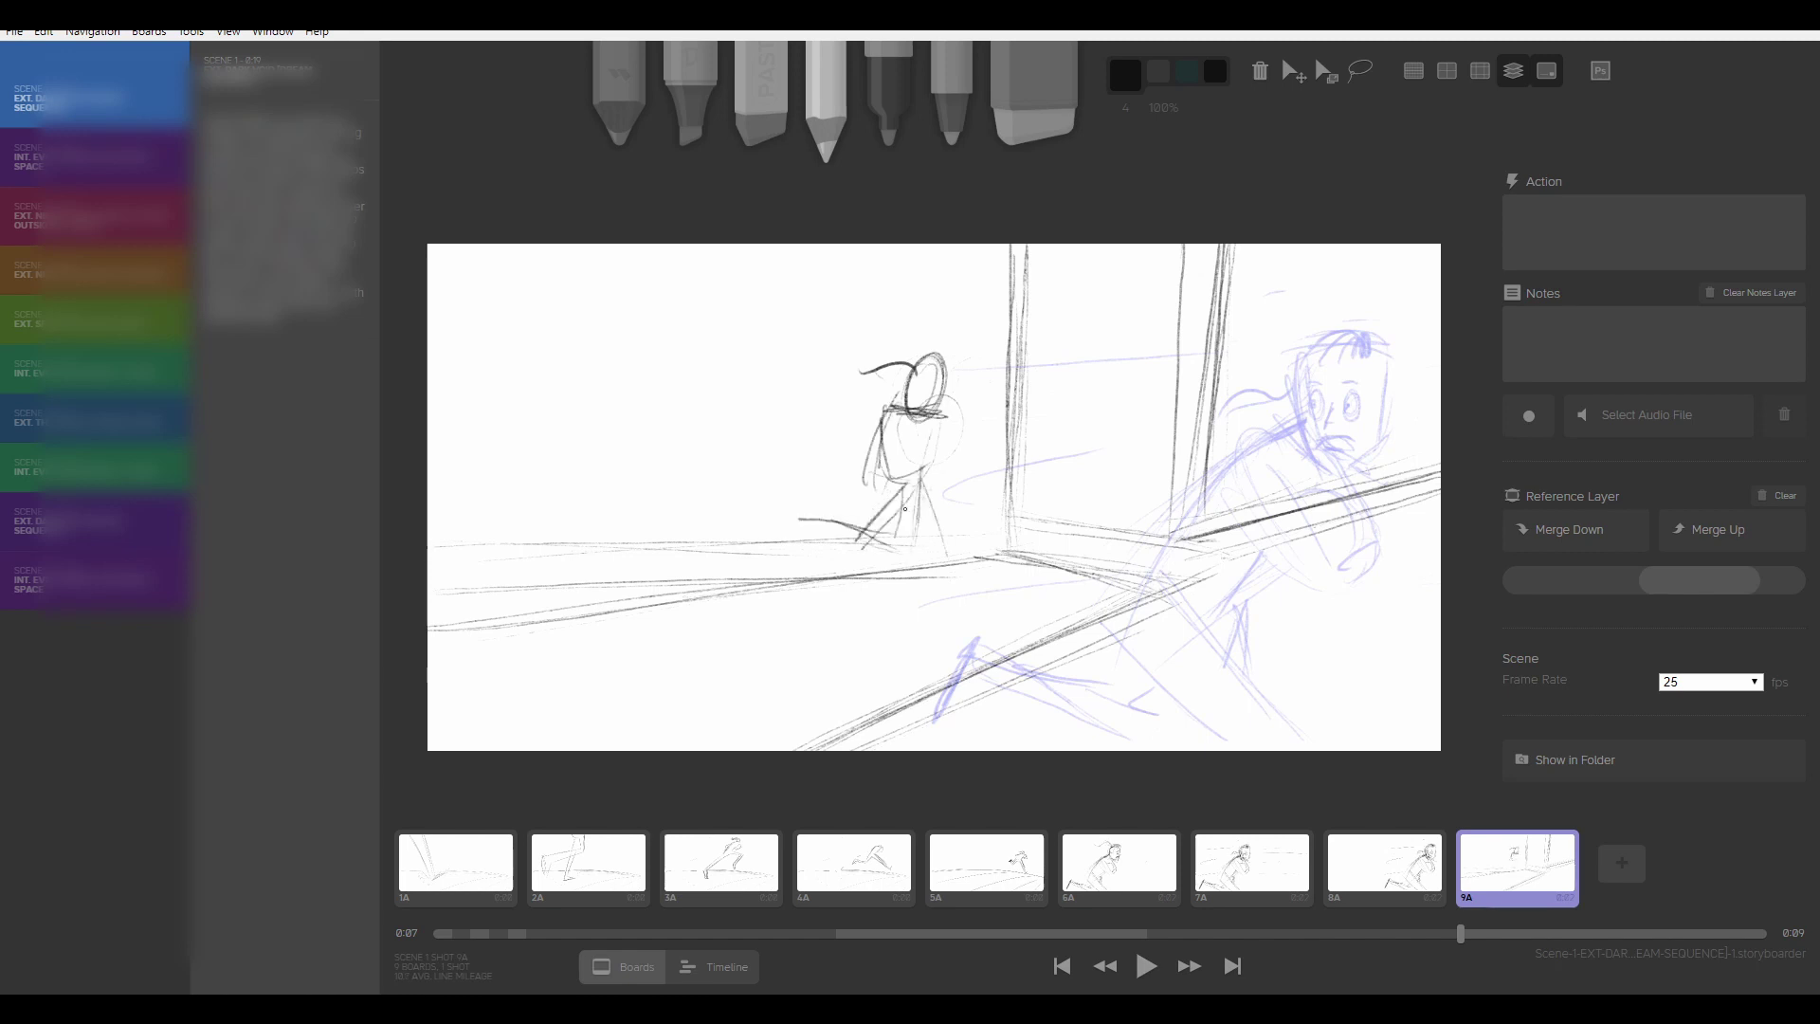
pyautogui.moveTo(905, 478); pyautogui.dragTo(787, 545)
pyautogui.moveTo(886, 407); pyautogui.dragTo(877, 512)
pyautogui.moveTo(906, 498)
pyautogui.mouseDown()
pyautogui.moveTo(971, 550)
pyautogui.moveTo(977, 579)
pyautogui.mouseUp()
pyautogui.moveTo(863, 516); pyautogui.dragTo(764, 560)
pyautogui.moveTo(939, 417); pyautogui.dragTo(956, 465)
pyautogui.moveTo(891, 512); pyautogui.dragTo(976, 597)
pyautogui.moveTo(806, 512); pyautogui.dragTo(764, 554)
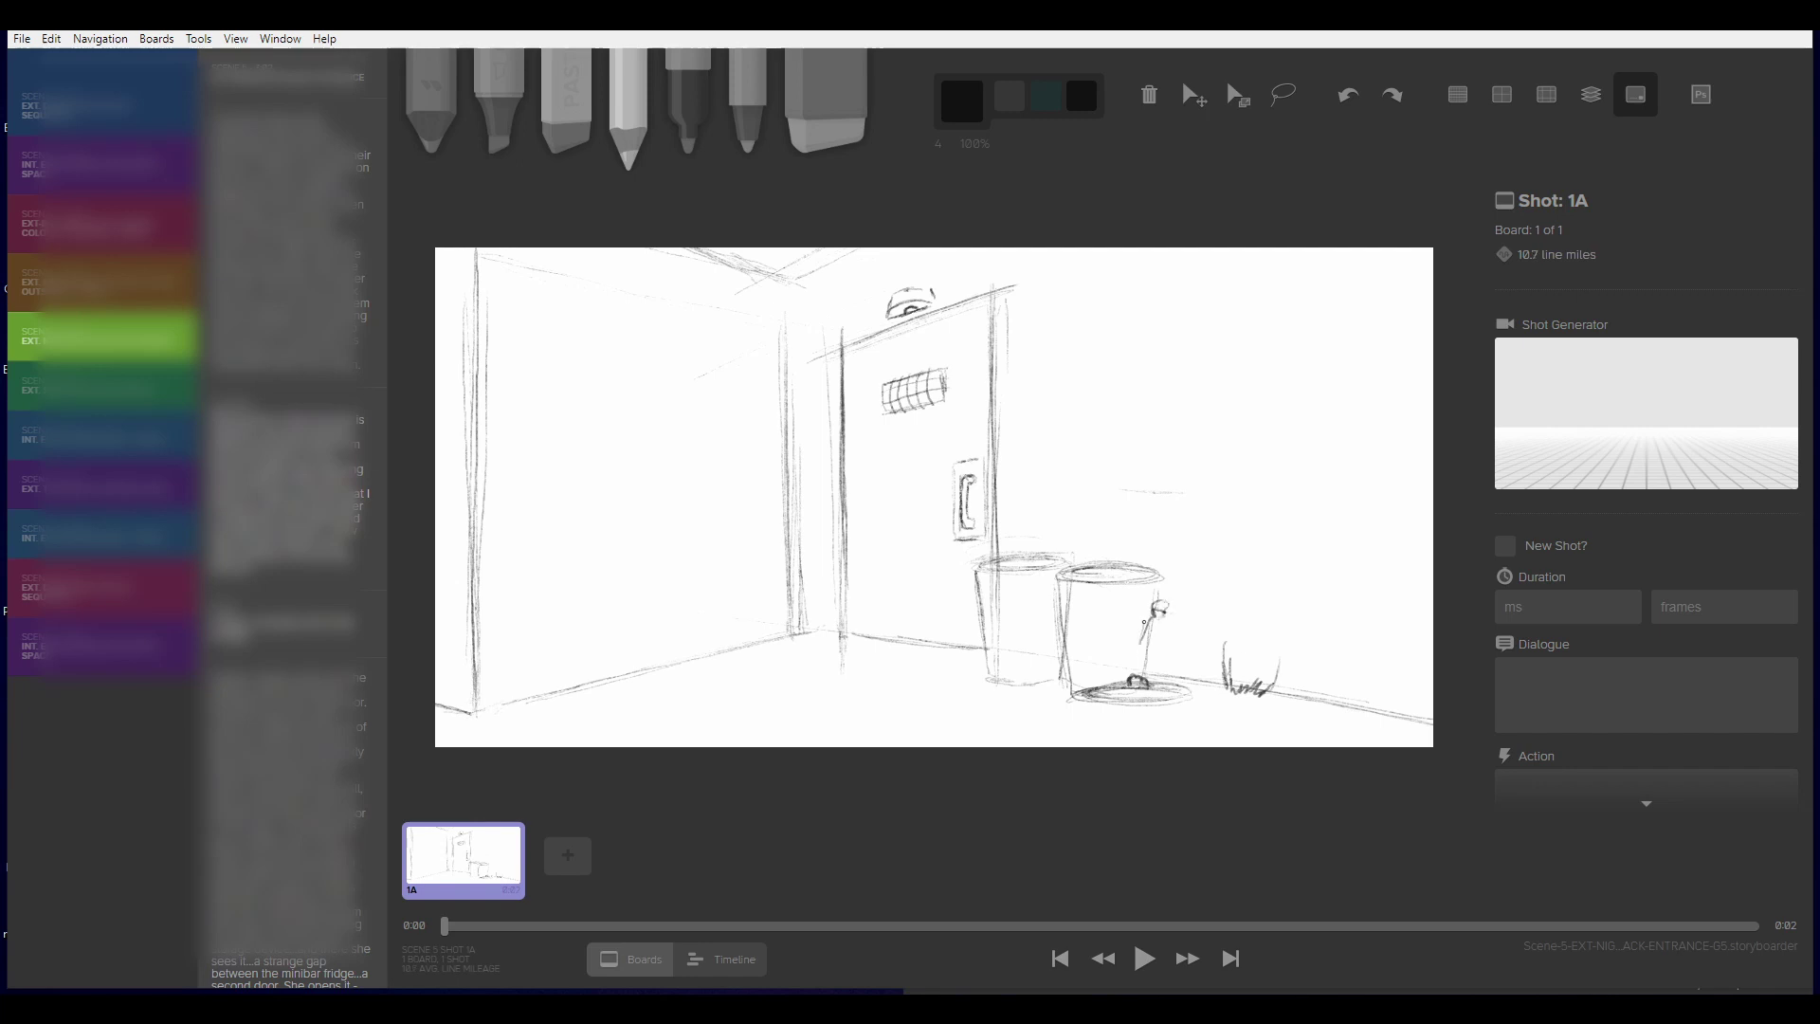
# Step: Draw the sloping sides of the tied bag in front of the bin, and switch the pencil colour to red
pyautogui.moveTo(1144, 623); pyautogui.dragTo(1128, 671)
pyautogui.moveTo(1163, 615); pyautogui.dragTo(1195, 700)
pyautogui.click(961, 100)
pyautogui.click(791, 213)
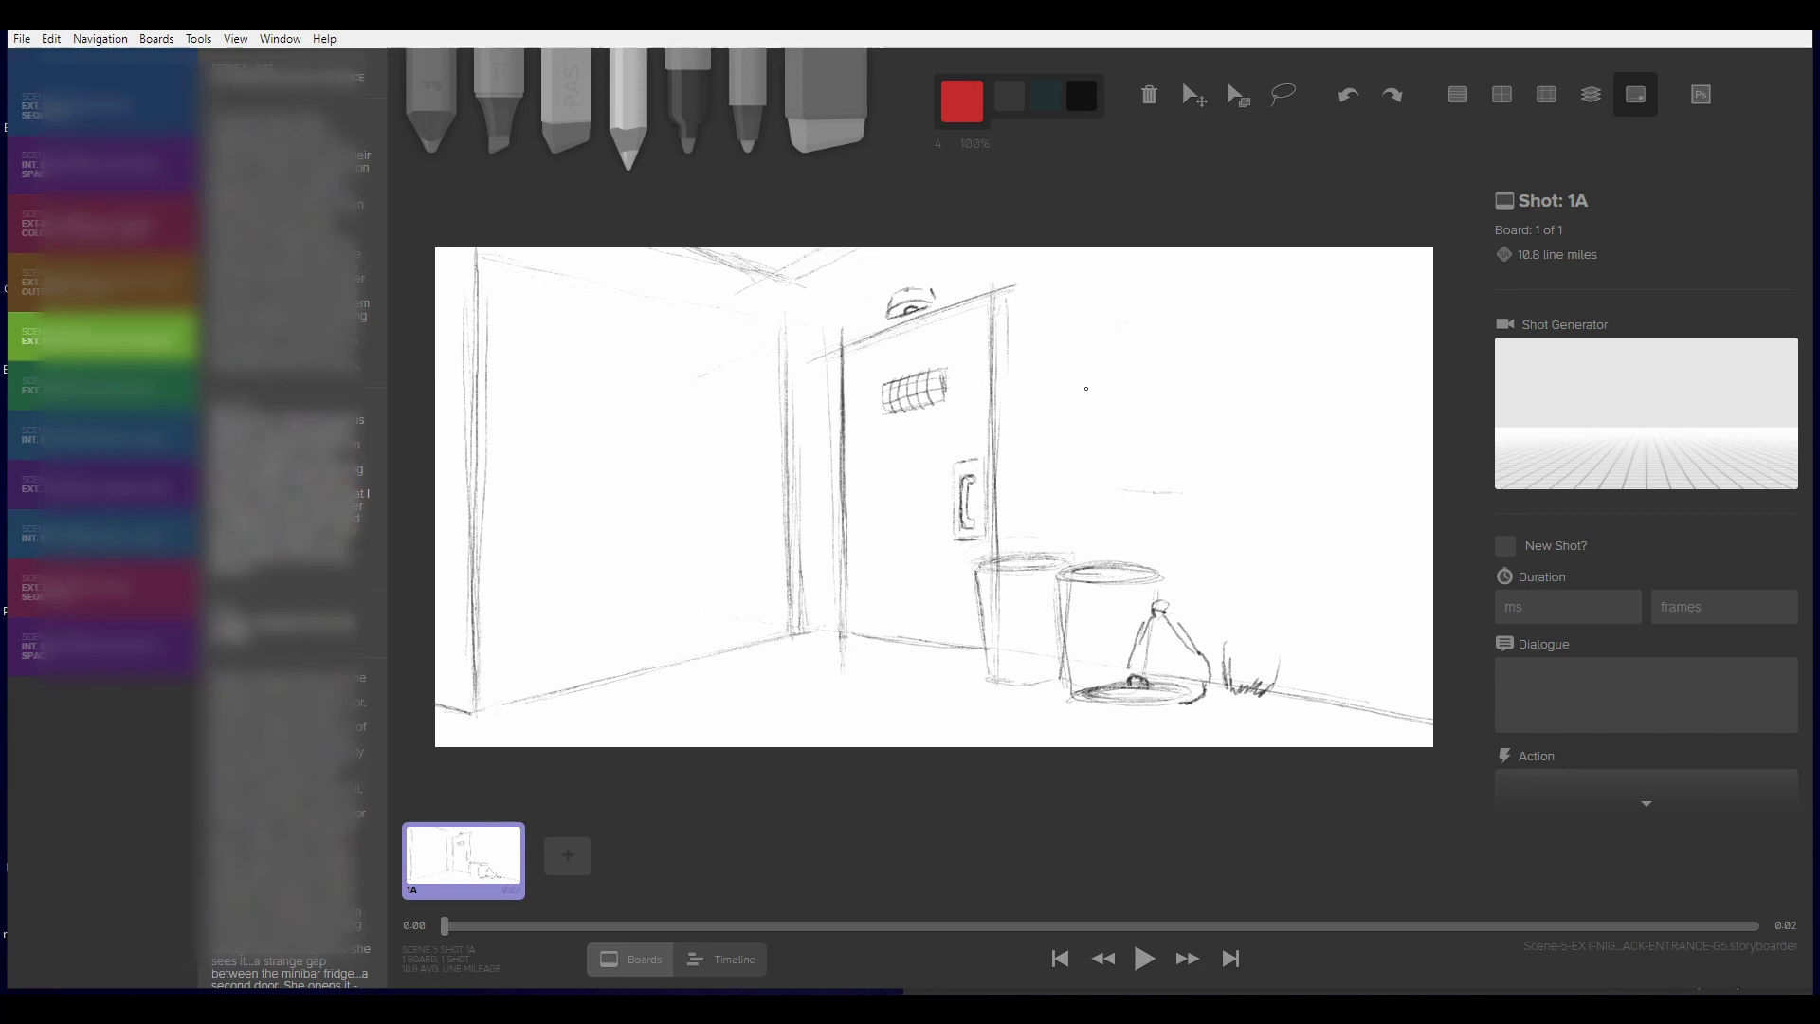
# Step: Sketch a red figure's head, face and torso by the left wall edge, discarding a trial oval beside the door
pyautogui.moveTo(1059, 375)
pyautogui.mouseDown()
pyautogui.moveTo(1036, 410)
pyautogui.moveTo(1060, 372)
pyautogui.mouseUp()
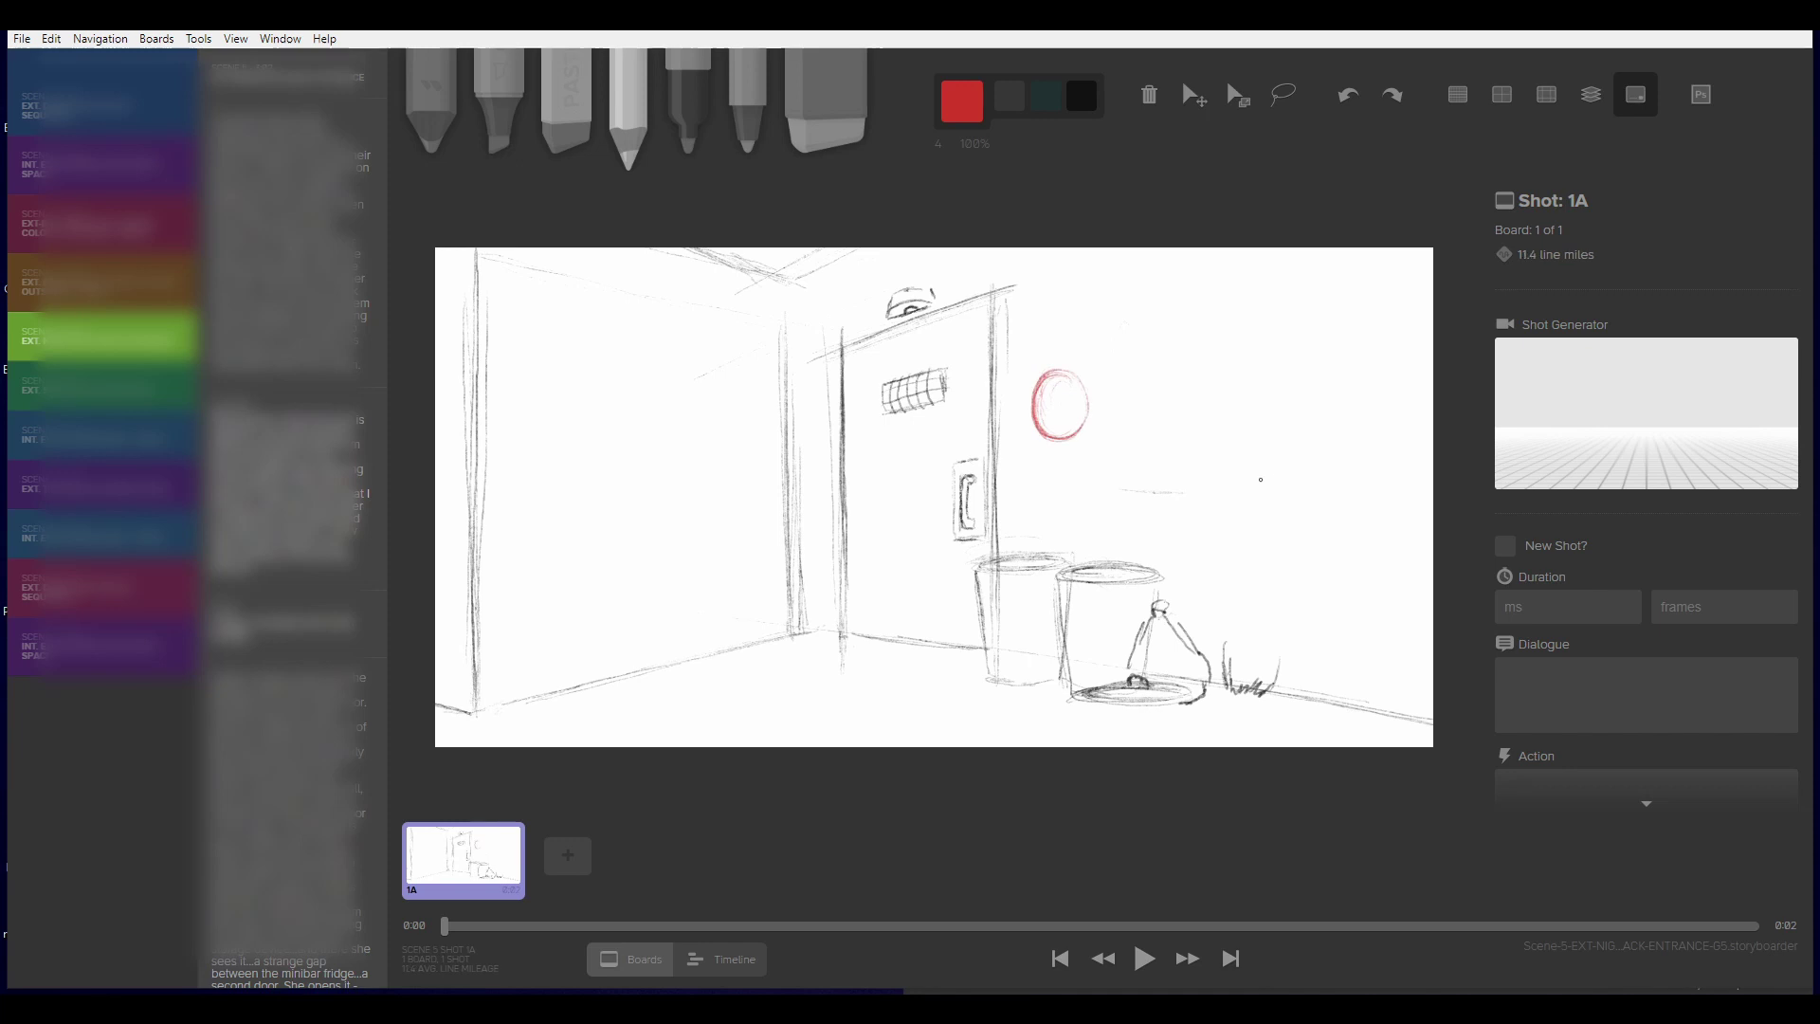
pyautogui.hotkey('ctrl', 'z')
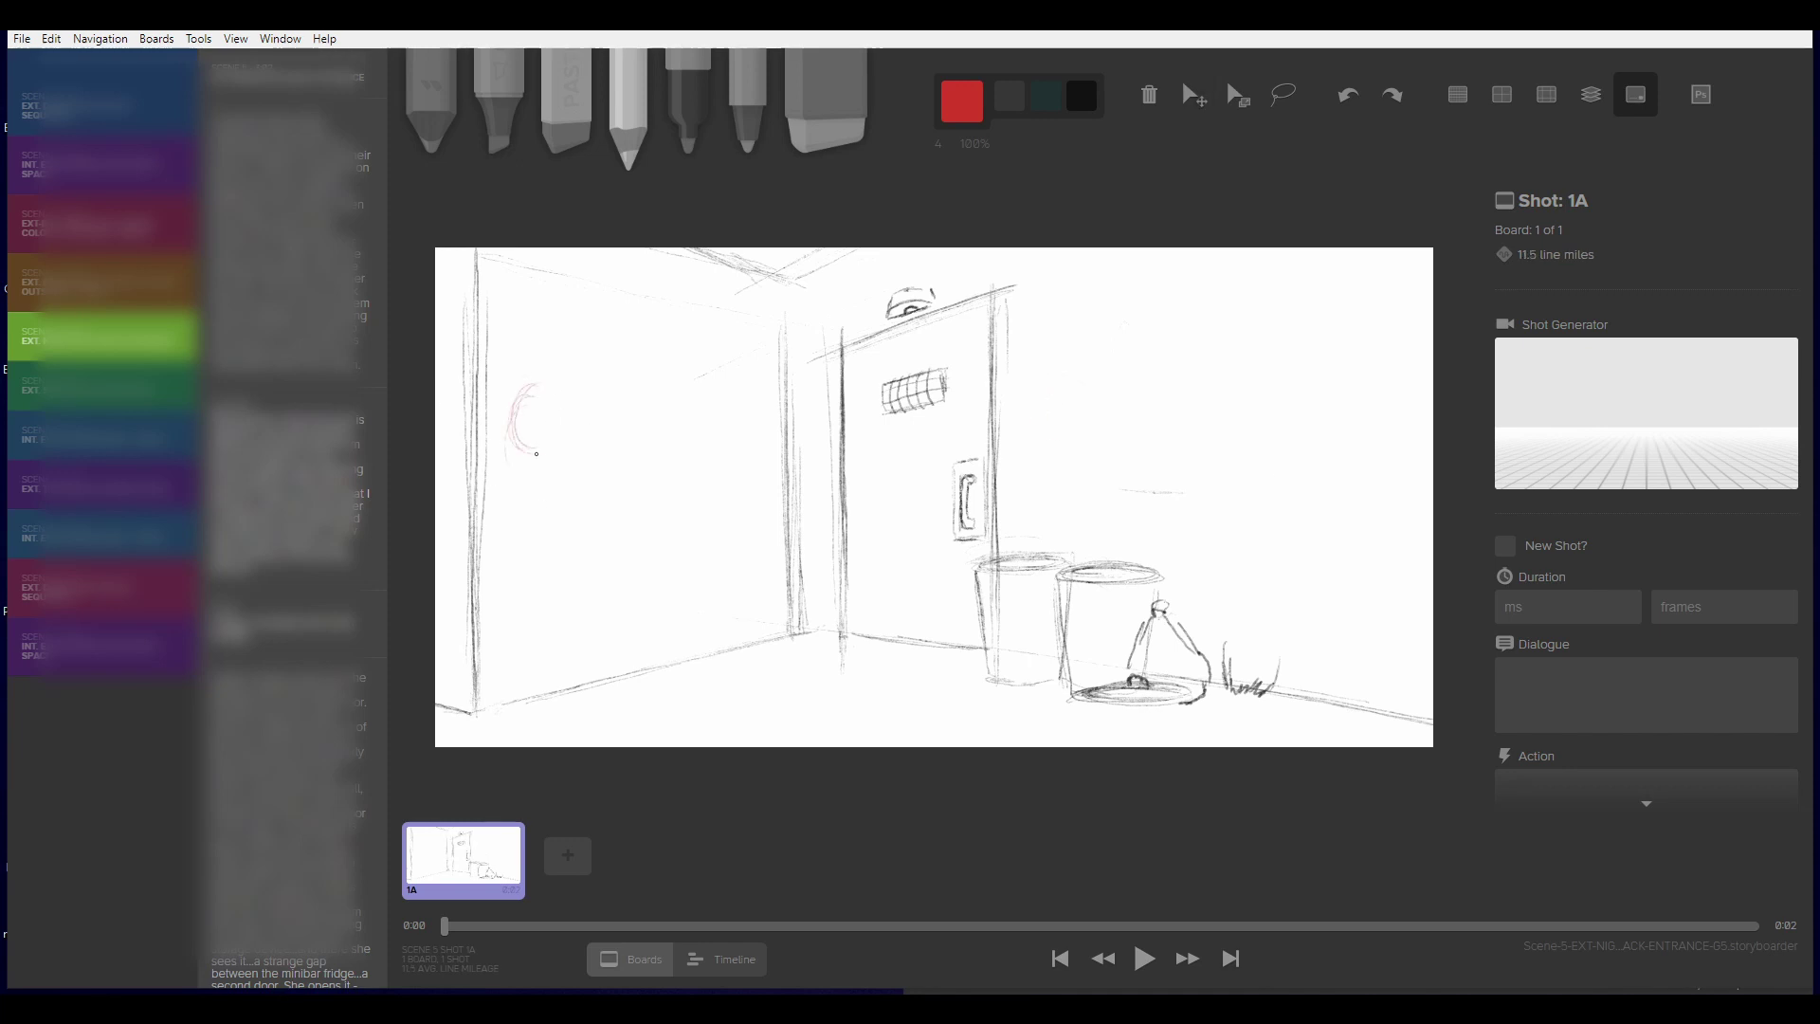
pyautogui.moveTo(535, 454); pyautogui.dragTo(546, 435)
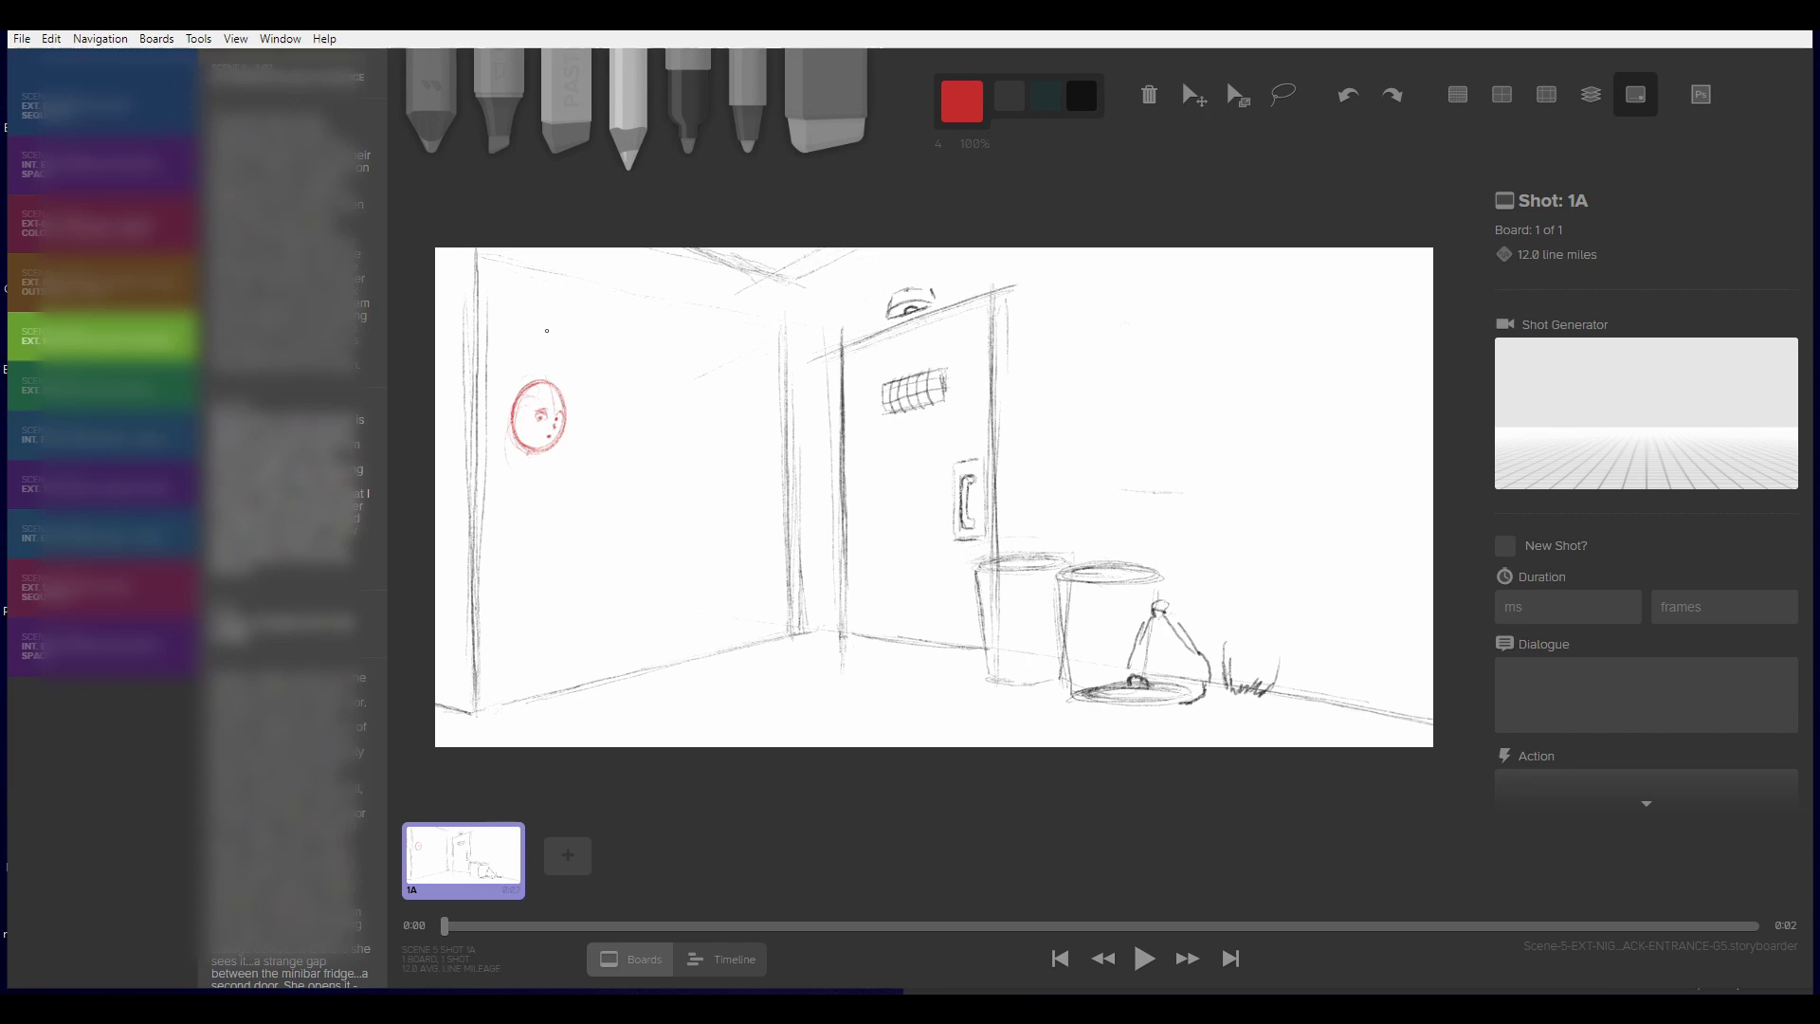
pyautogui.keyDown('alt'); pyautogui.click(542, 416); pyautogui.keyUp('alt')
pyautogui.moveTo(556, 472)
pyautogui.mouseDown()
pyautogui.moveTo(501, 463)
pyautogui.moveTo(530, 491)
pyautogui.moveTo(471, 630)
pyautogui.mouseUp()
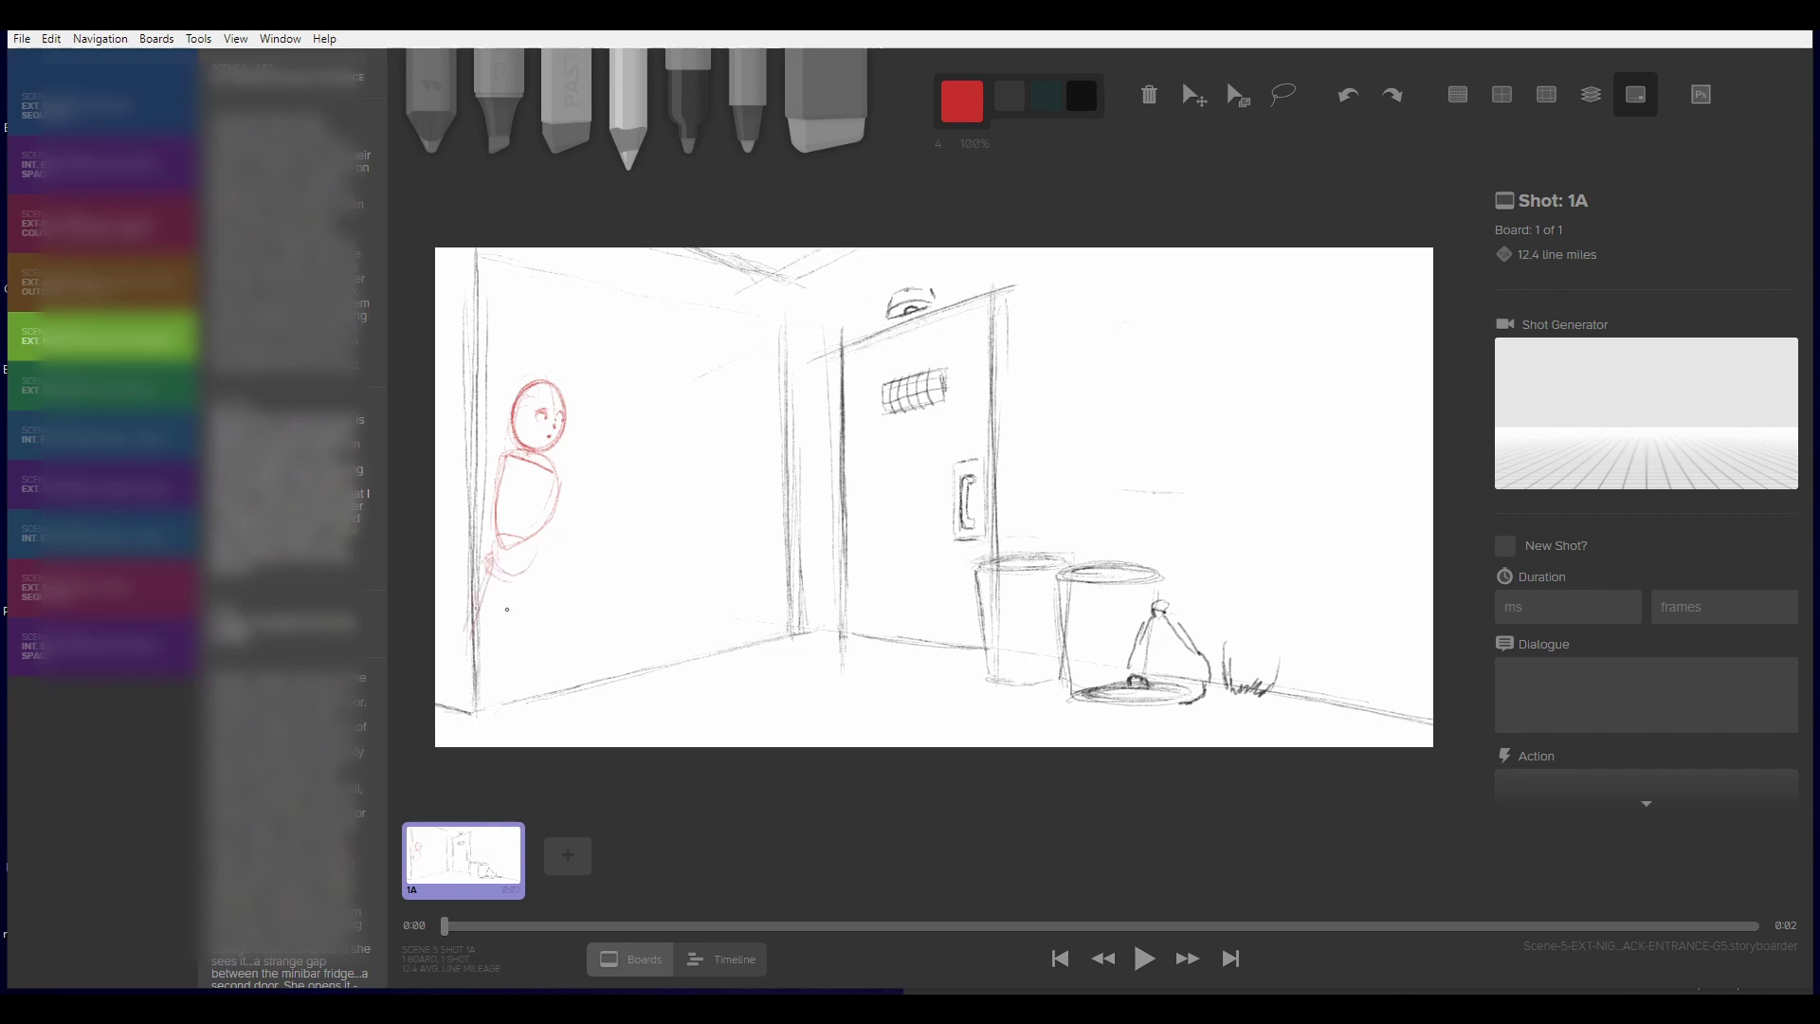
# Step: Draw the red figure's backward-swinging arm with shaded strokes and the start of the front thigh
pyautogui.moveTo(543, 569)
pyautogui.mouseDown()
pyautogui.moveTo(552, 609)
pyautogui.moveTo(543, 583)
pyautogui.mouseUp()
pyautogui.moveTo(518, 460)
pyautogui.mouseDown()
pyautogui.moveTo(508, 512)
pyautogui.moveTo(470, 540)
pyautogui.mouseUp()
pyautogui.moveTo(479, 516)
pyautogui.mouseDown()
pyautogui.moveTo(490, 538)
pyautogui.moveTo(512, 488)
pyautogui.moveTo(466, 531)
pyautogui.moveTo(479, 503)
pyautogui.moveTo(462, 582)
pyautogui.moveTo(484, 517)
pyautogui.mouseUp()
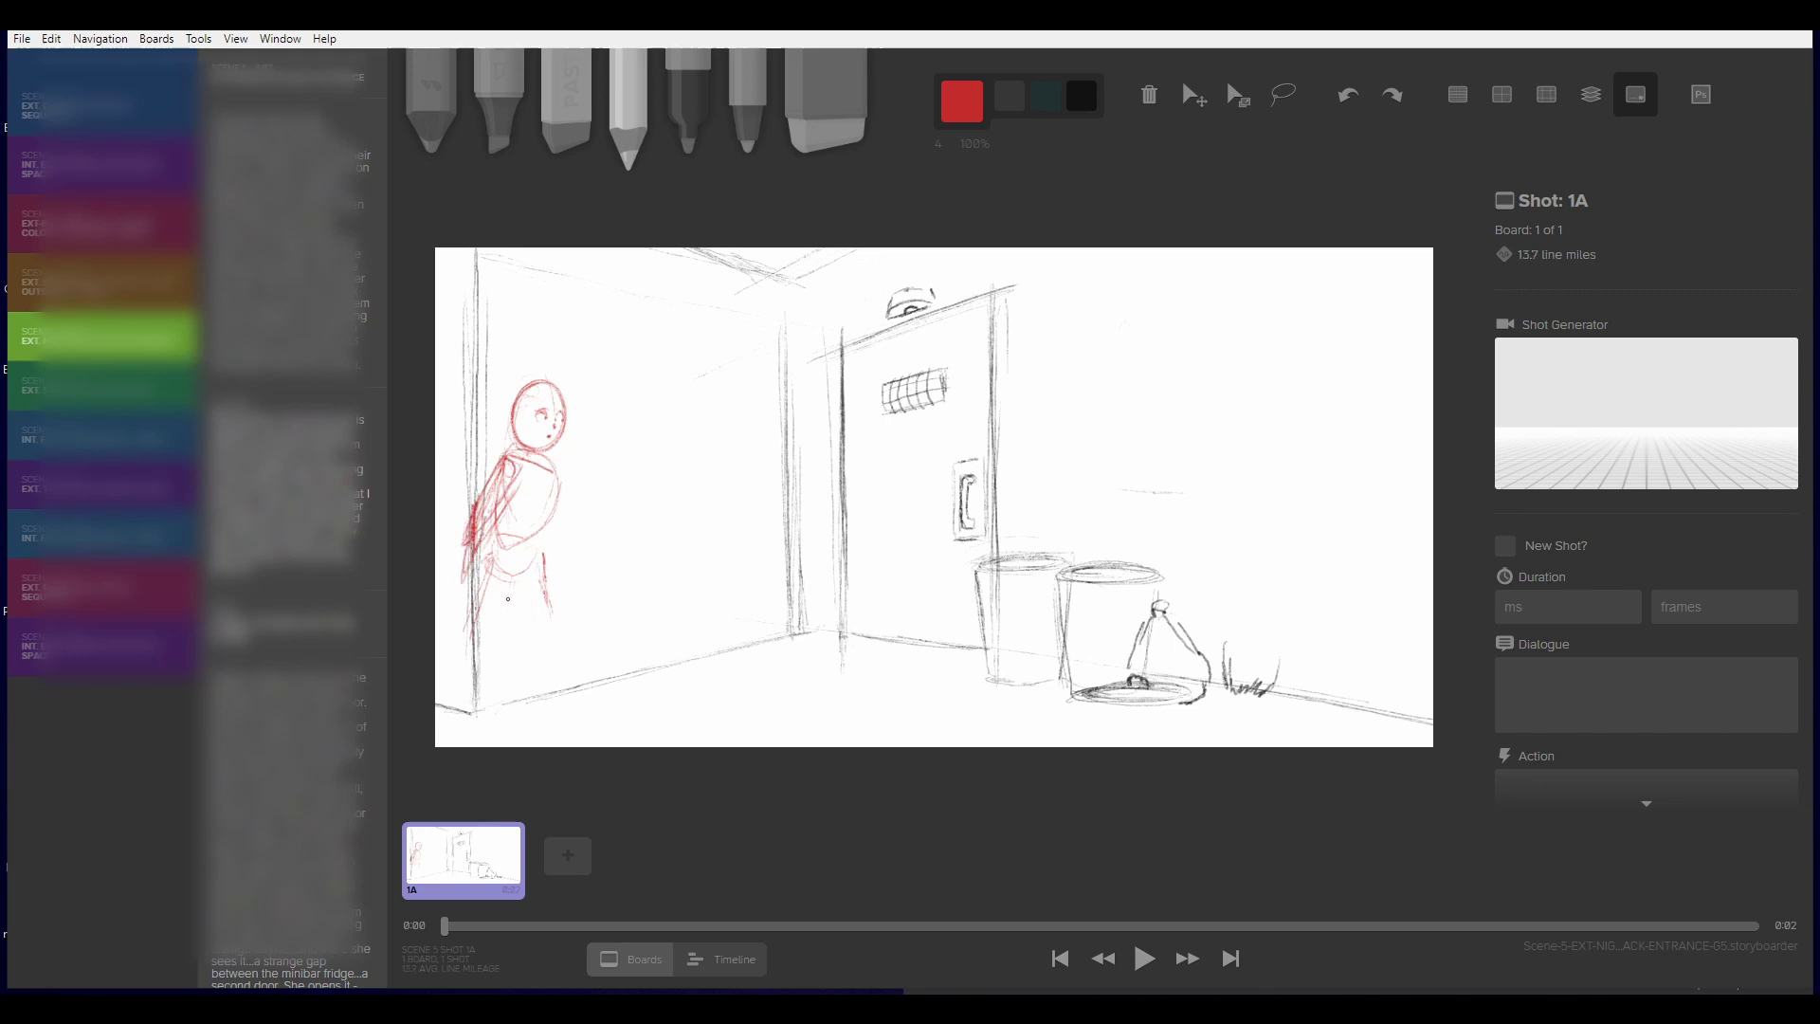
# Step: Draw the red figure's two striding legs and front foot, and touch up the chest contour
pyautogui.moveTo(508, 599); pyautogui.dragTo(457, 702)
pyautogui.moveTo(538, 574)
pyautogui.mouseDown()
pyautogui.moveTo(526, 626)
pyautogui.moveTo(572, 709)
pyautogui.mouseUp()
pyautogui.moveTo(517, 583)
pyautogui.mouseDown()
pyautogui.moveTo(564, 713)
pyautogui.moveTo(438, 726)
pyautogui.moveTo(436, 704)
pyautogui.mouseUp()
pyautogui.moveTo(471, 642); pyautogui.dragTo(438, 718)
pyautogui.moveTo(573, 728); pyautogui.dragTo(585, 729)
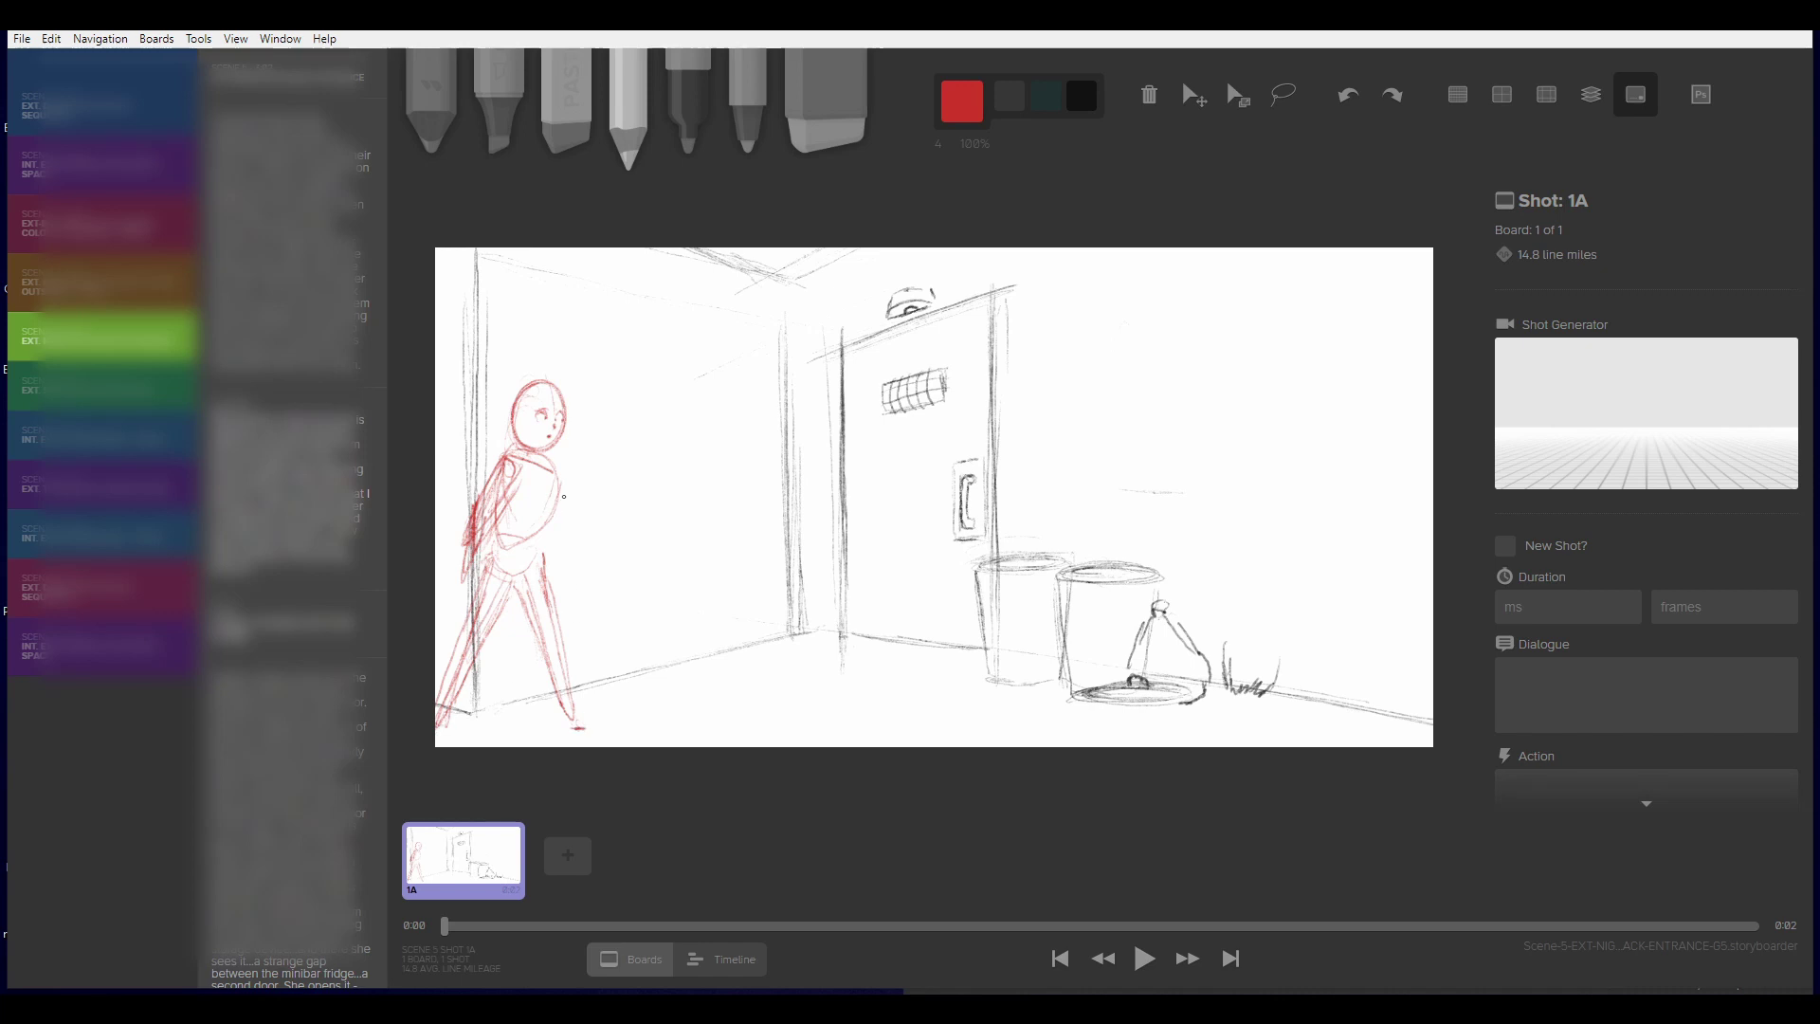
pyautogui.moveTo(567, 472)
pyautogui.mouseDown()
pyautogui.moveTo(542, 545)
pyautogui.moveTo(567, 501)
pyautogui.mouseUp()
# Step: Duplicate board 1A and erase the red figure from the copy
pyautogui.press('d')
pyautogui.press('e')
pyautogui.moveTo(536, 389)
pyautogui.mouseDown()
pyautogui.moveTo(501, 468)
pyautogui.moveTo(531, 538)
pyautogui.moveTo(514, 583)
pyautogui.moveTo(567, 672)
pyautogui.moveTo(576, 729)
pyautogui.moveTo(561, 490)
pyautogui.moveTo(517, 537)
pyautogui.mouseUp()
pyautogui.moveTo(474, 626); pyautogui.dragTo(441, 702)
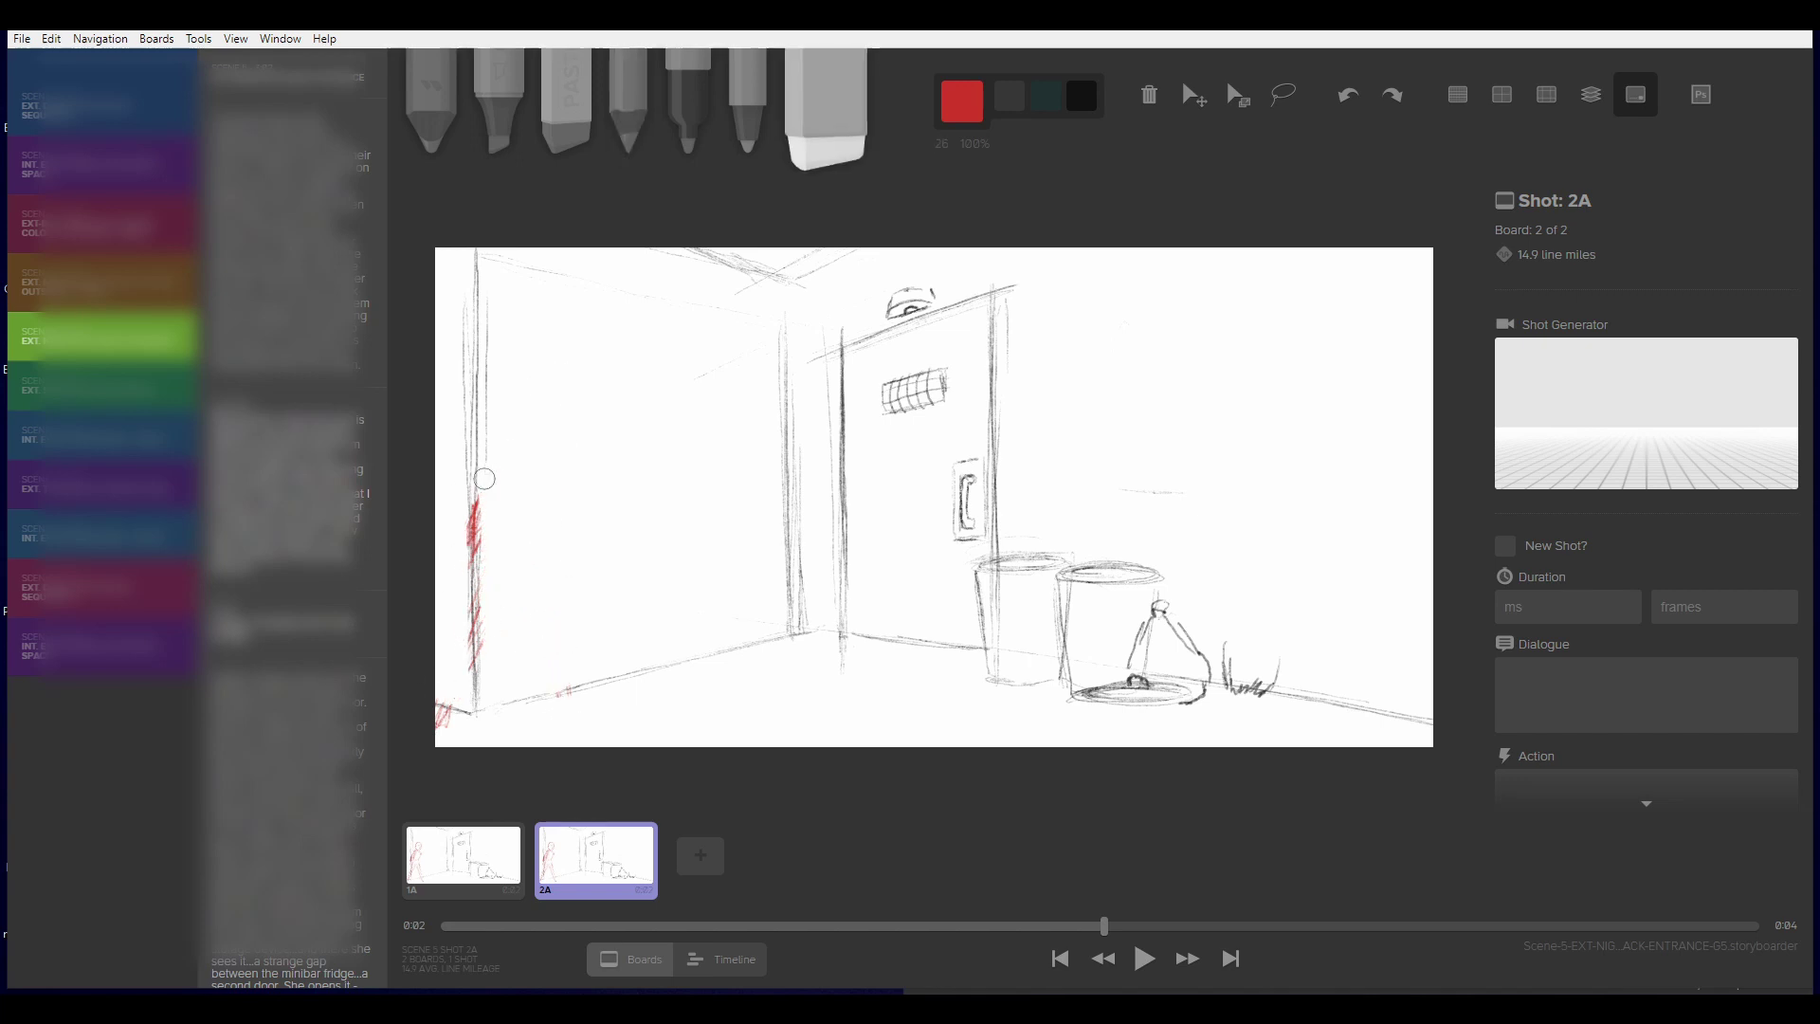
pyautogui.moveTo(483, 512)
pyautogui.mouseDown()
pyautogui.moveTo(483, 673)
pyautogui.moveTo(445, 716)
pyautogui.mouseUp()
# Step: Sketch two red oval heads in front of the left wall and rough in the left figure's shoulders and torso
pyautogui.press('4')
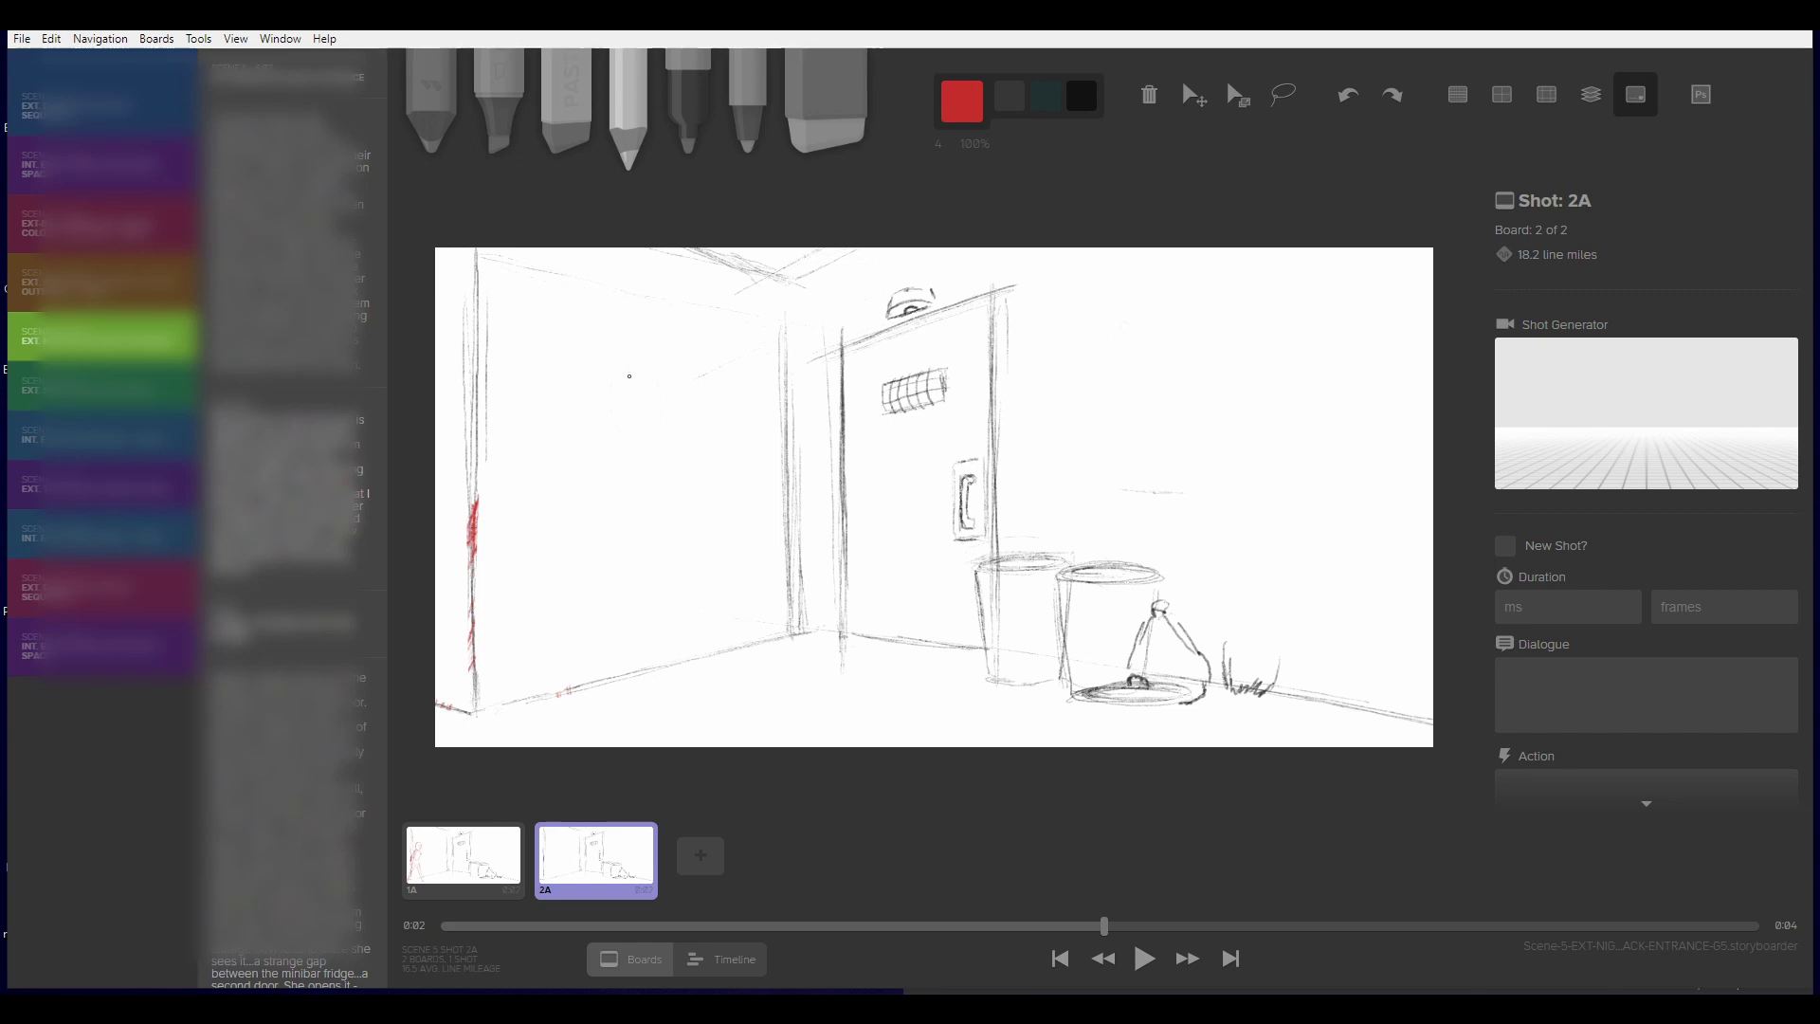
pyautogui.moveTo(629, 376)
pyautogui.mouseDown()
pyautogui.moveTo(643, 500)
pyautogui.moveTo(618, 431)
pyautogui.moveTo(614, 455)
pyautogui.moveTo(758, 441)
pyautogui.mouseUp()
pyautogui.moveTo(638, 374)
pyautogui.mouseDown()
pyautogui.moveTo(612, 432)
pyautogui.moveTo(604, 404)
pyautogui.mouseUp()
pyautogui.moveTo(711, 455); pyautogui.dragTo(755, 456)
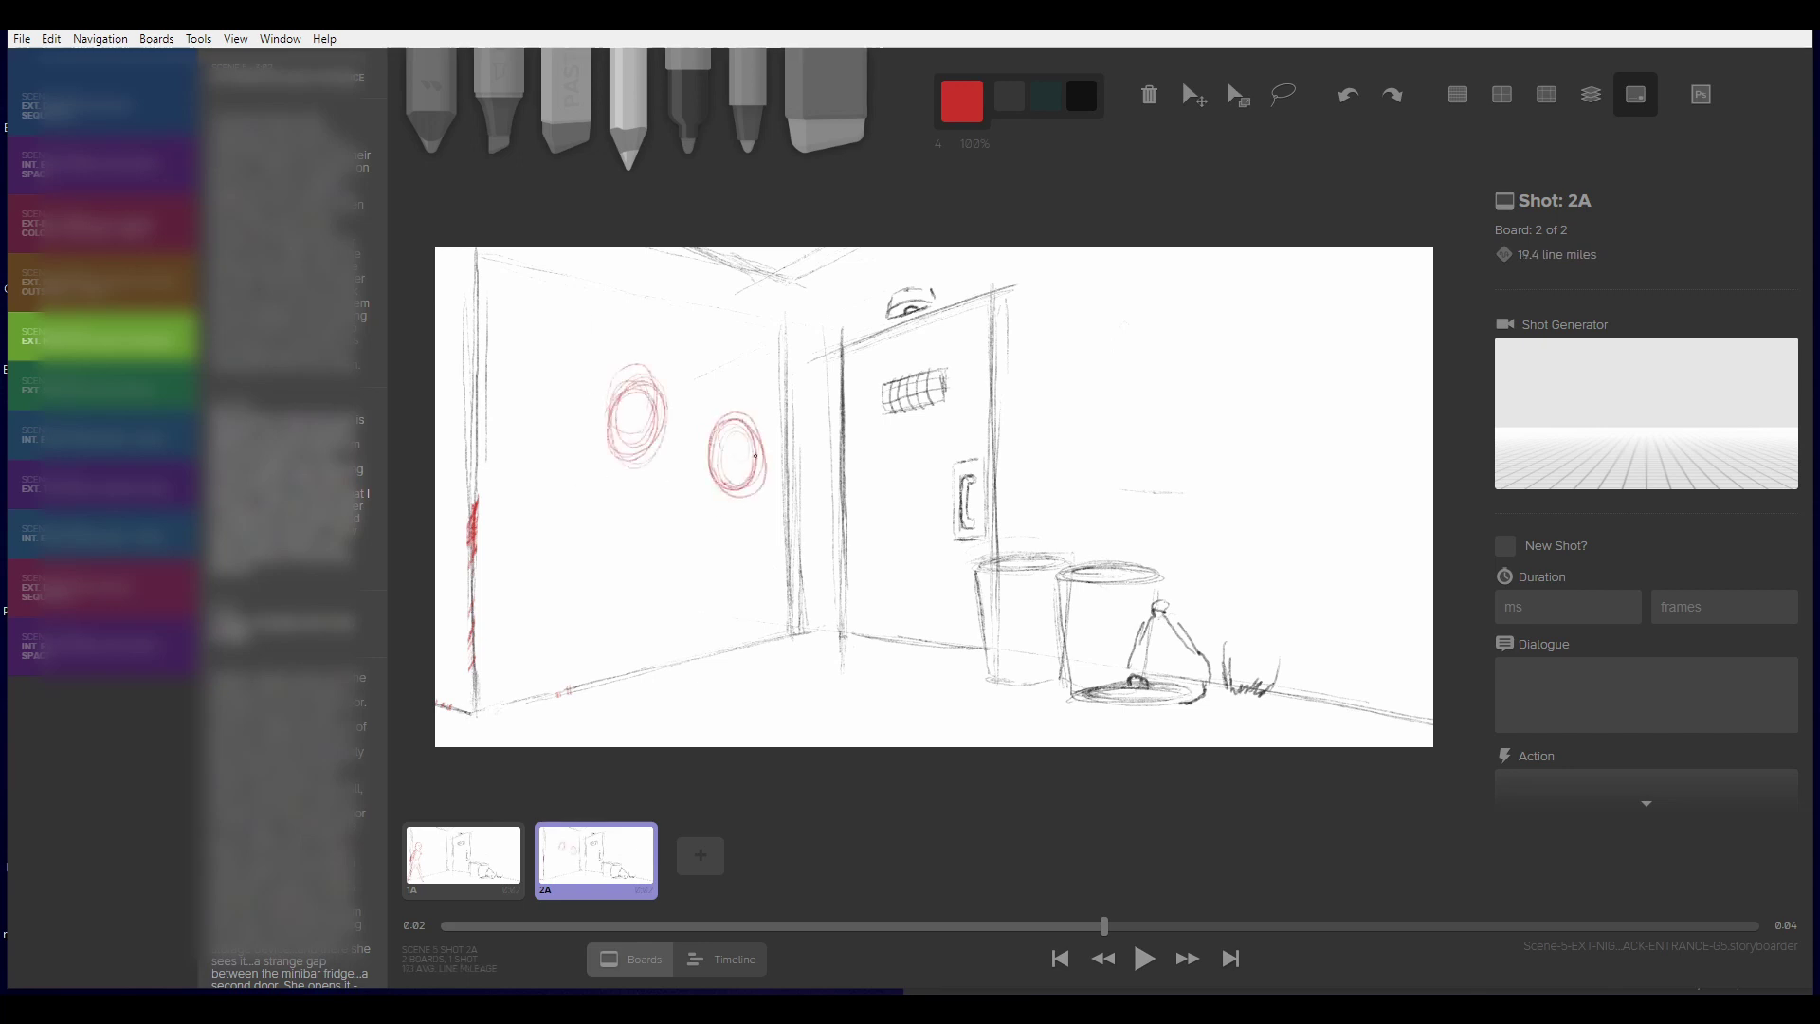
pyautogui.moveTo(621, 375)
pyautogui.keyDown('alt'); pyautogui.mouseDown()
pyautogui.moveTo(630, 465)
pyautogui.moveTo(581, 361)
pyautogui.moveTo(606, 417)
pyautogui.moveTo(593, 379)
pyautogui.moveTo(550, 459)
pyautogui.moveTo(612, 463)
pyautogui.moveTo(537, 542)
pyautogui.mouseUp(); pyautogui.keyUp('alt')
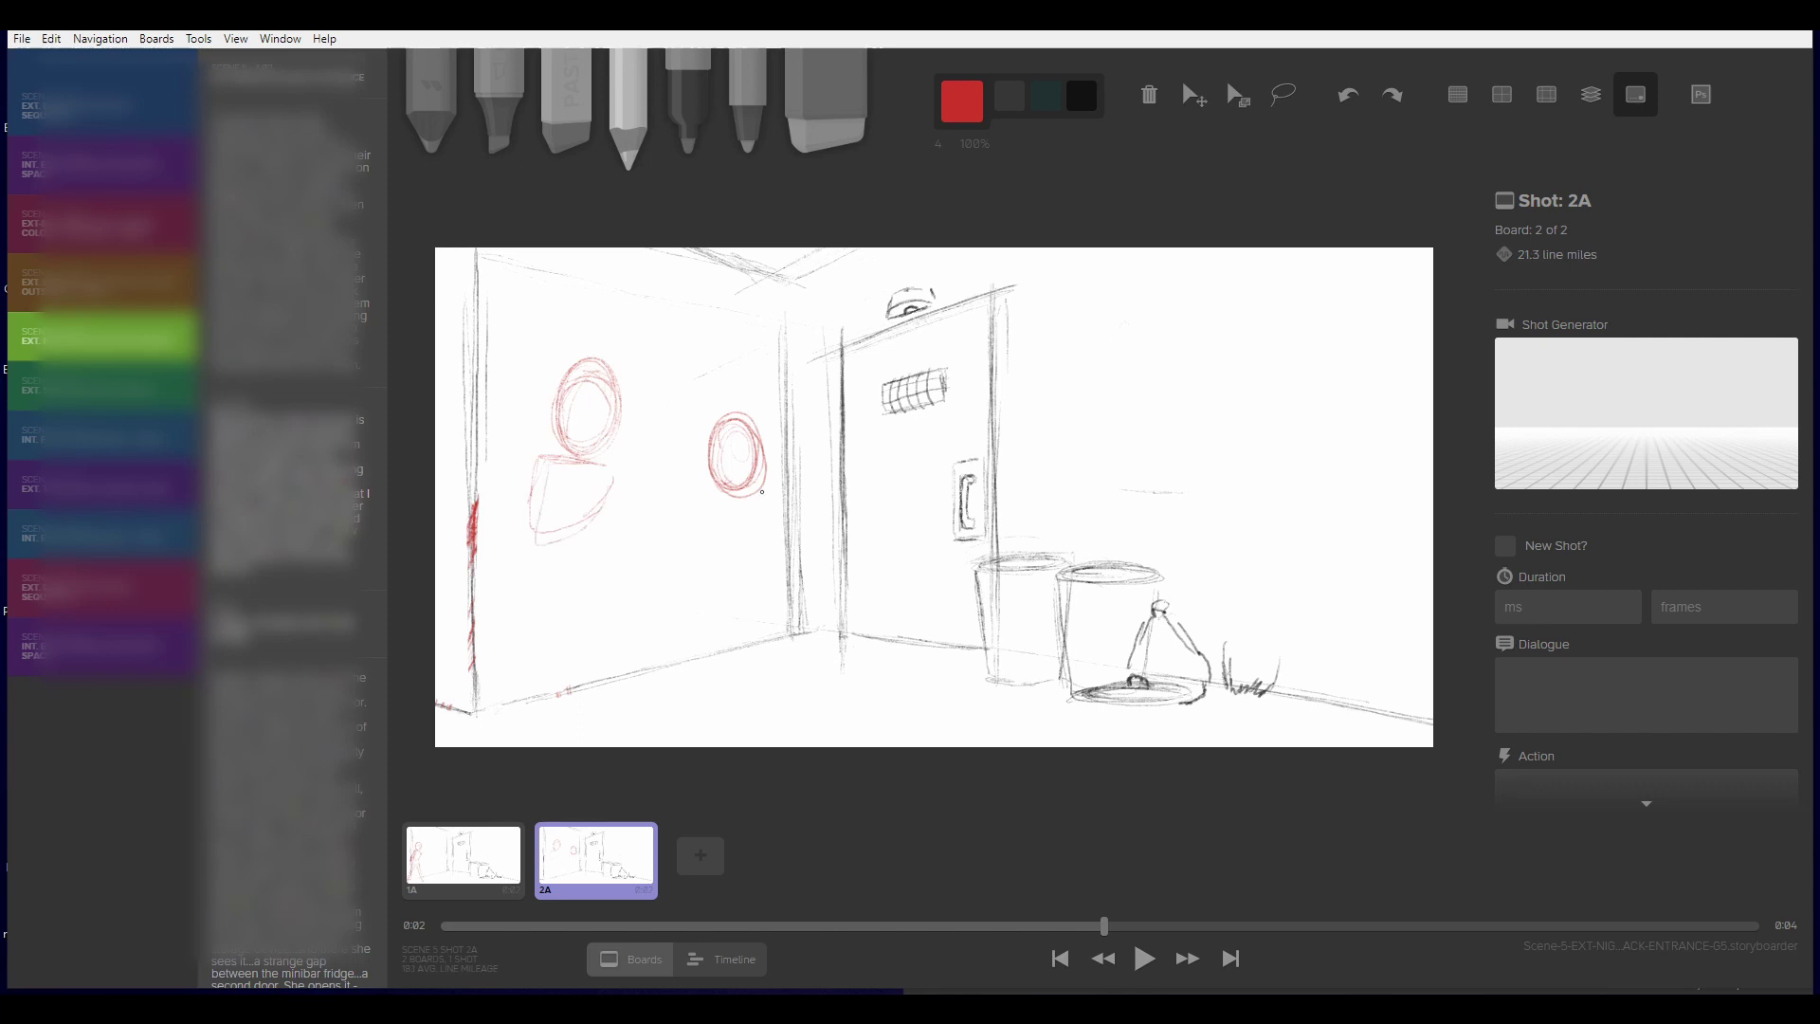
# Step: Draw the right figure crouching in a wide stance with a raised finger, bent arms and facial features
pyautogui.moveTo(681, 493)
pyautogui.mouseDown()
pyautogui.moveTo(676, 476)
pyautogui.moveTo(664, 520)
pyautogui.moveTo(686, 520)
pyautogui.mouseUp()
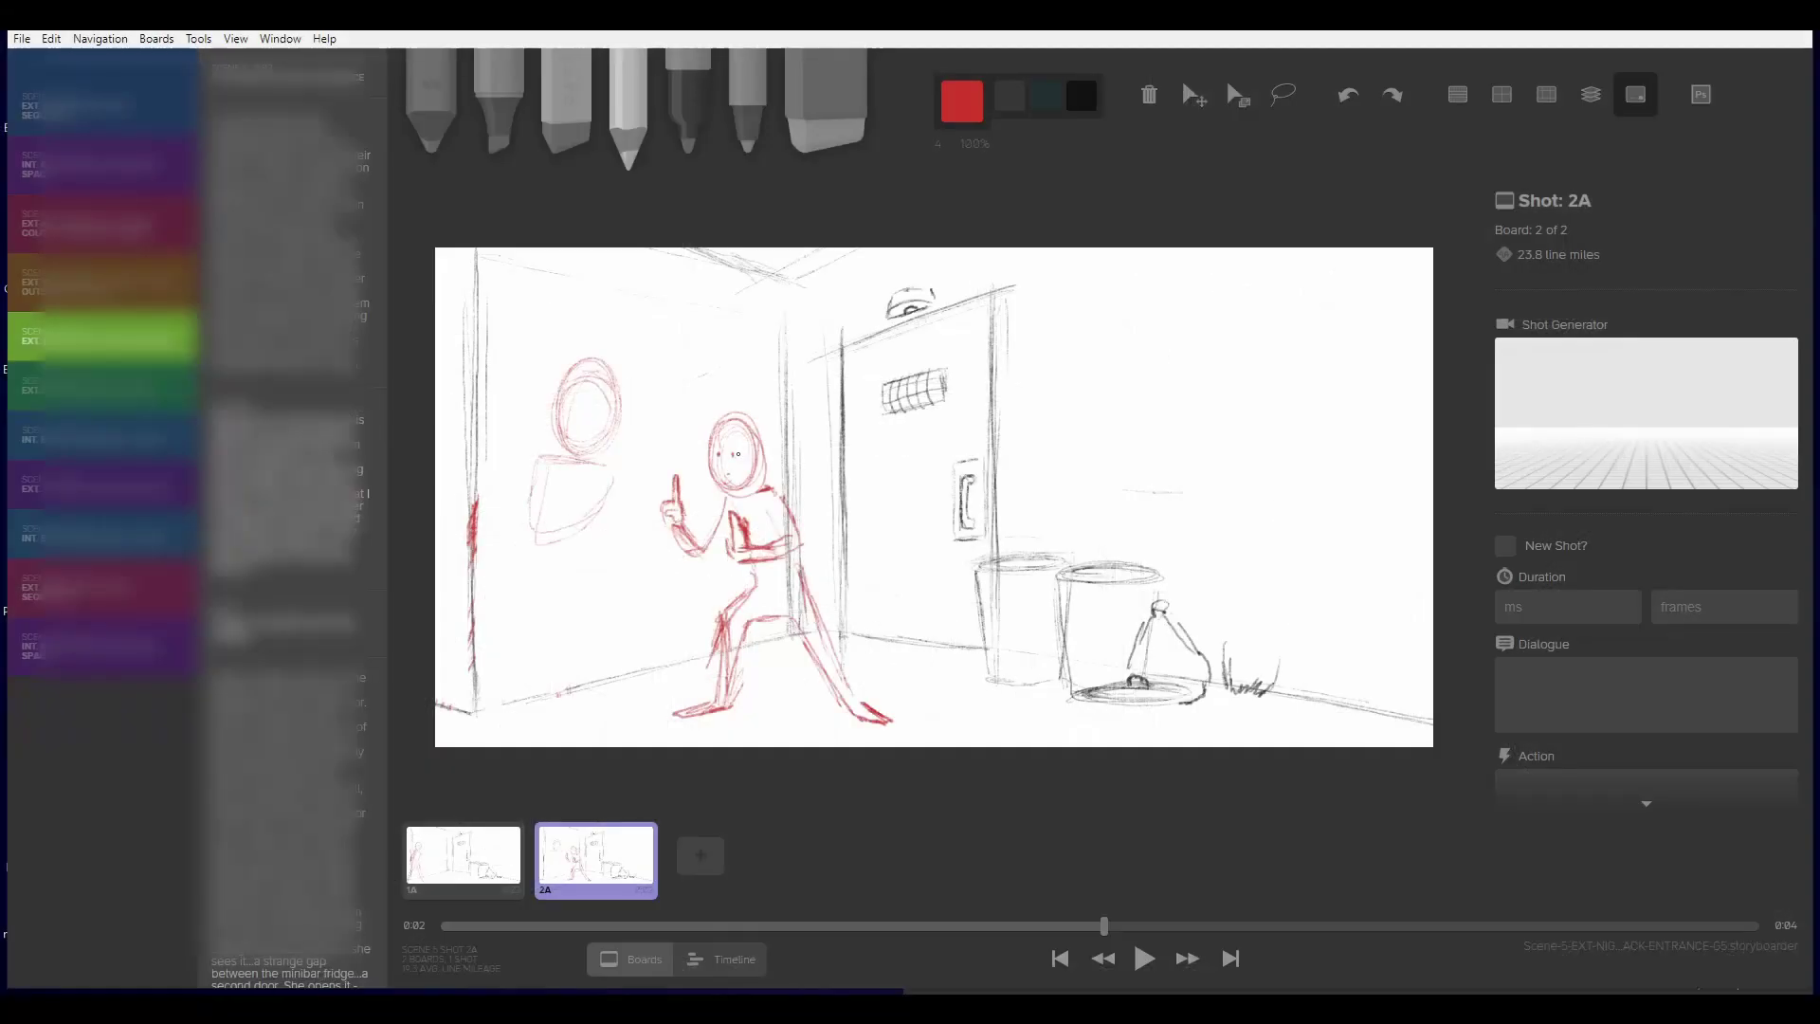
pyautogui.moveTo(731, 453); pyautogui.dragTo(724, 453)
# Step: Extend the left figure's torso sides and waist, and outline its face turned toward the crouching figure
pyautogui.moveTo(595, 492); pyautogui.dragTo(605, 560)
pyautogui.moveTo(543, 467)
pyautogui.mouseDown()
pyautogui.moveTo(533, 561)
pyautogui.moveTo(610, 494)
pyautogui.moveTo(565, 572)
pyautogui.mouseUp()
pyautogui.moveTo(526, 572)
pyautogui.mouseDown()
pyautogui.moveTo(579, 564)
pyautogui.moveTo(513, 611)
pyautogui.moveTo(594, 609)
pyautogui.mouseUp()
pyautogui.moveTo(605, 503); pyautogui.dragTo(615, 537)
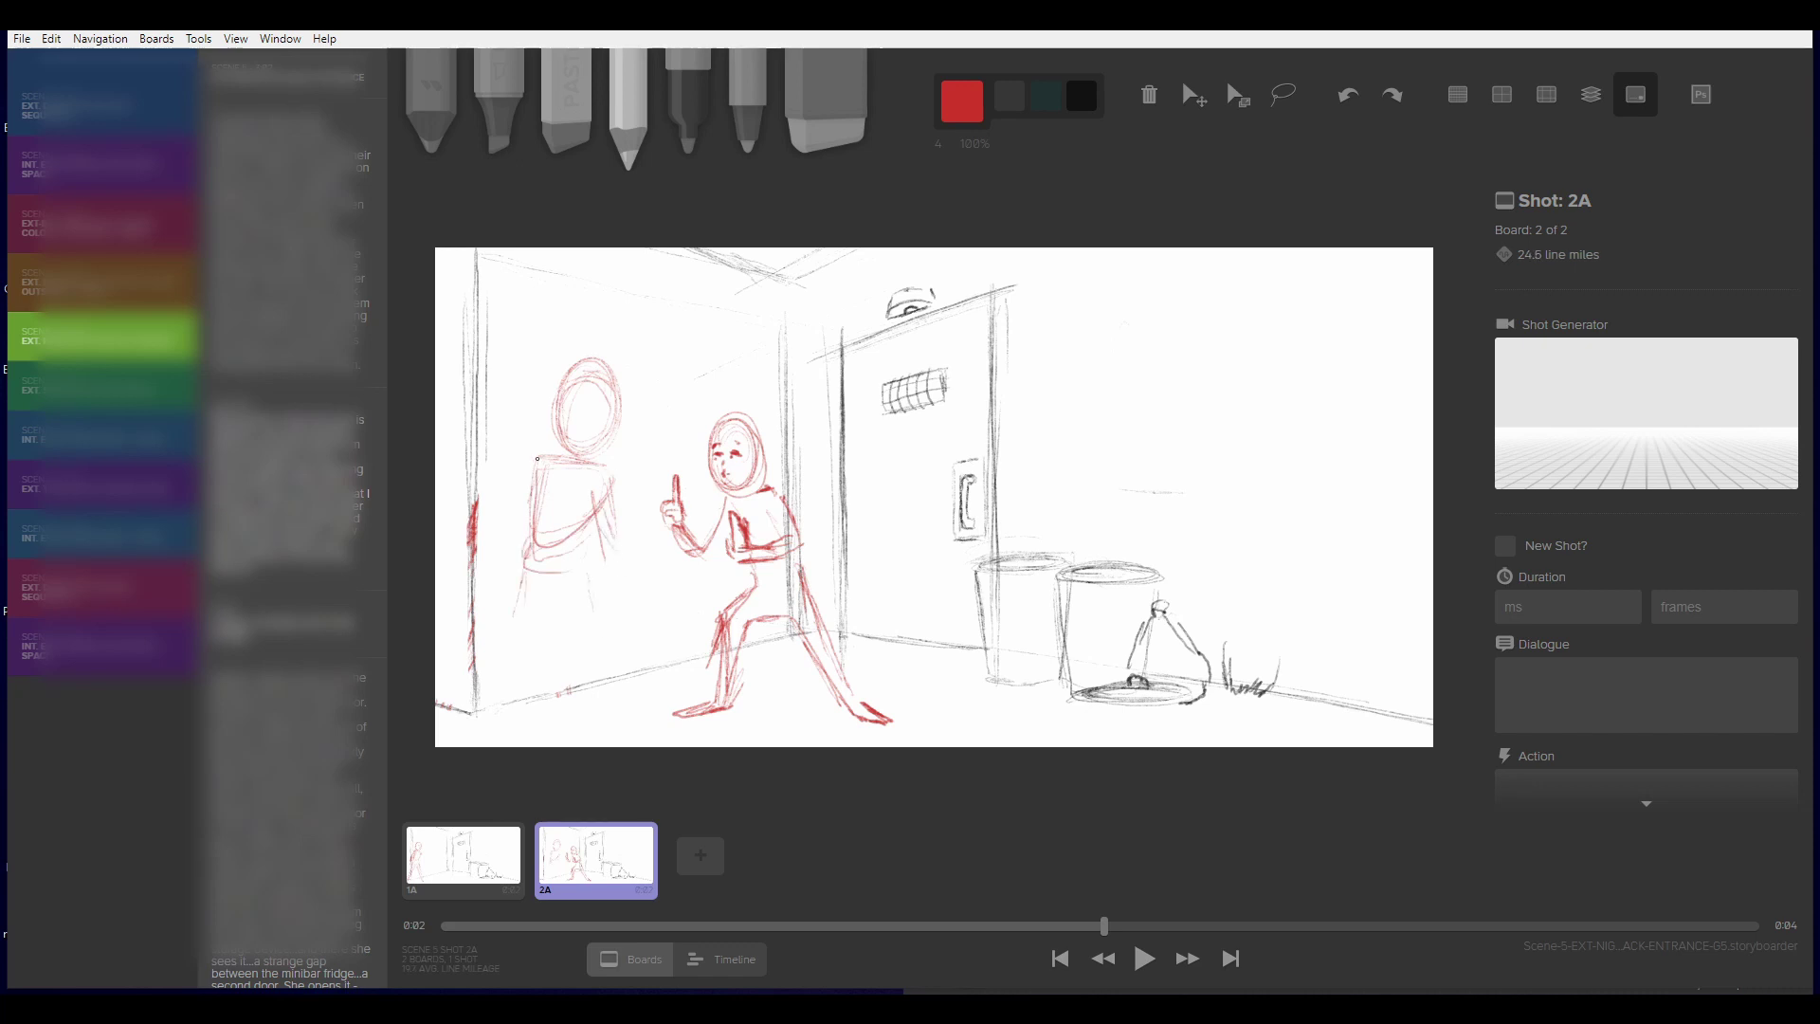
pyautogui.moveTo(583, 452)
pyautogui.mouseDown()
pyautogui.moveTo(569, 395)
pyautogui.moveTo(621, 453)
pyautogui.moveTo(615, 406)
pyautogui.mouseUp()
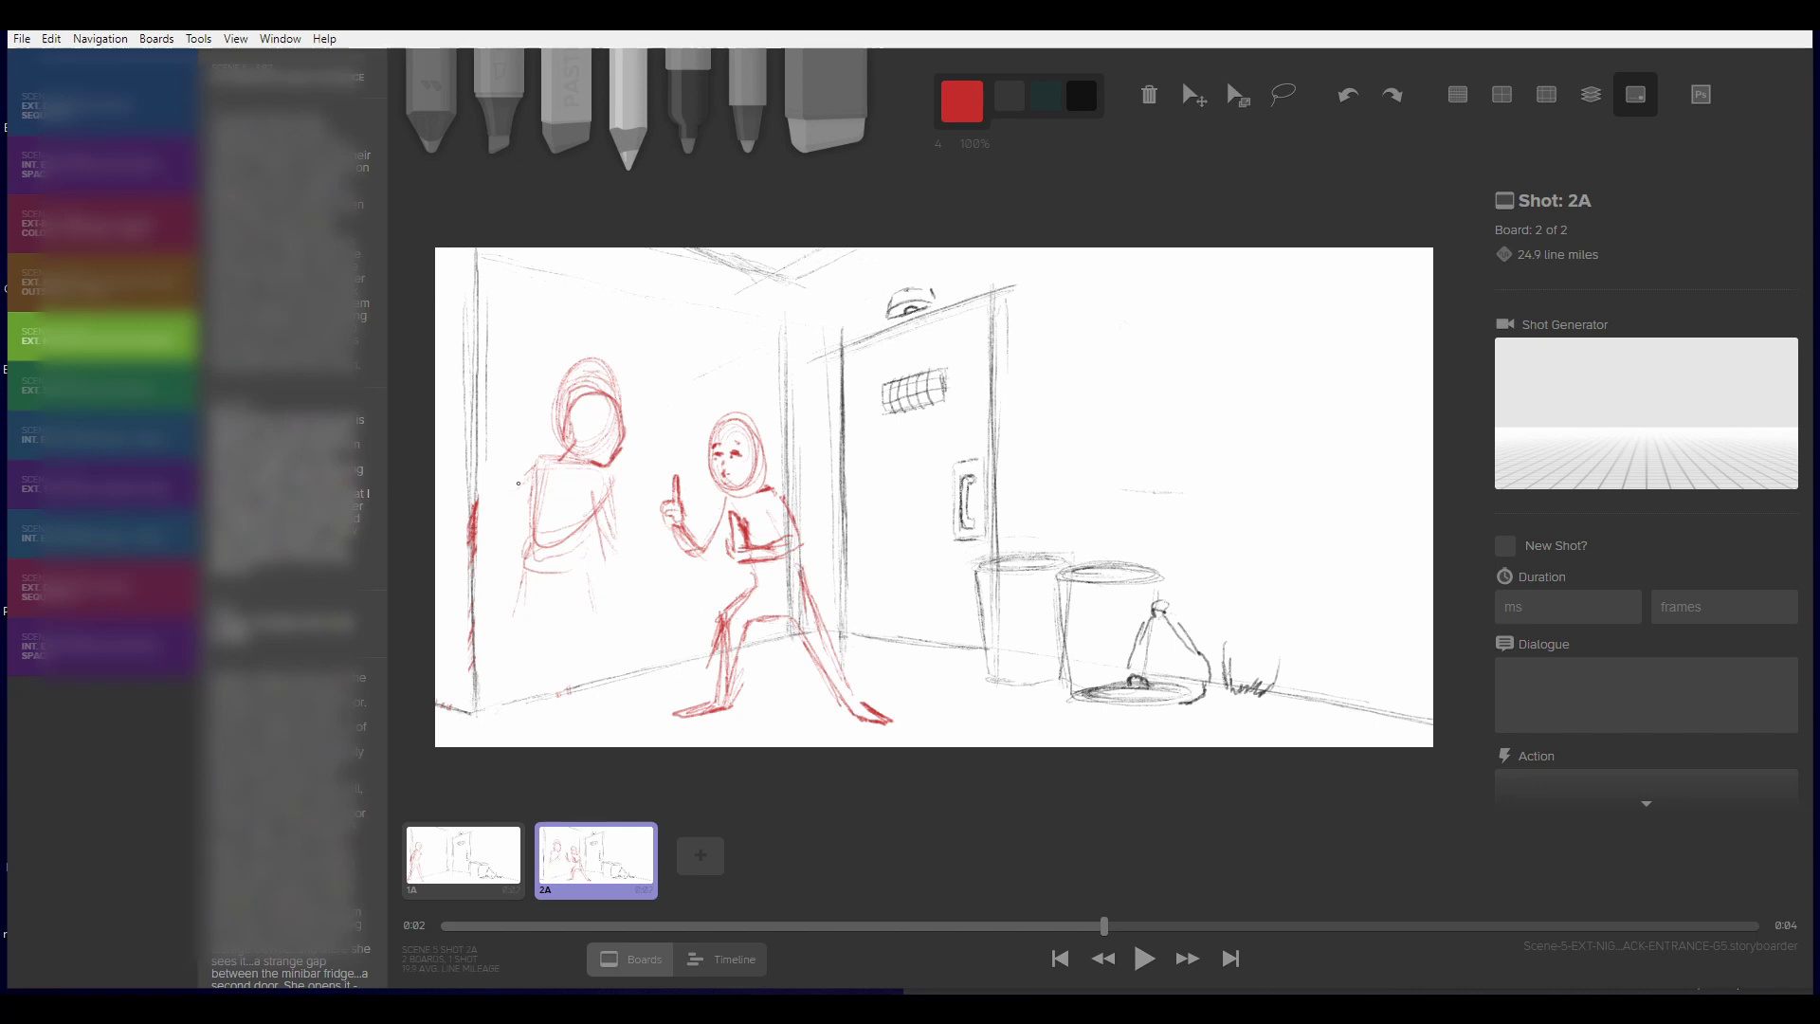
# Step: Rough in the left figure's hips and both legs down to the floor
pyautogui.moveTo(525, 571)
pyautogui.mouseDown()
pyautogui.moveTo(539, 604)
pyautogui.moveTo(575, 586)
pyautogui.moveTo(628, 711)
pyautogui.mouseUp()
pyautogui.moveTo(610, 639)
pyautogui.mouseDown()
pyautogui.moveTo(571, 638)
pyautogui.moveTo(595, 602)
pyautogui.mouseUp()
pyautogui.moveTo(529, 616)
pyautogui.mouseDown()
pyautogui.moveTo(524, 680)
pyautogui.moveTo(570, 690)
pyautogui.mouseUp()
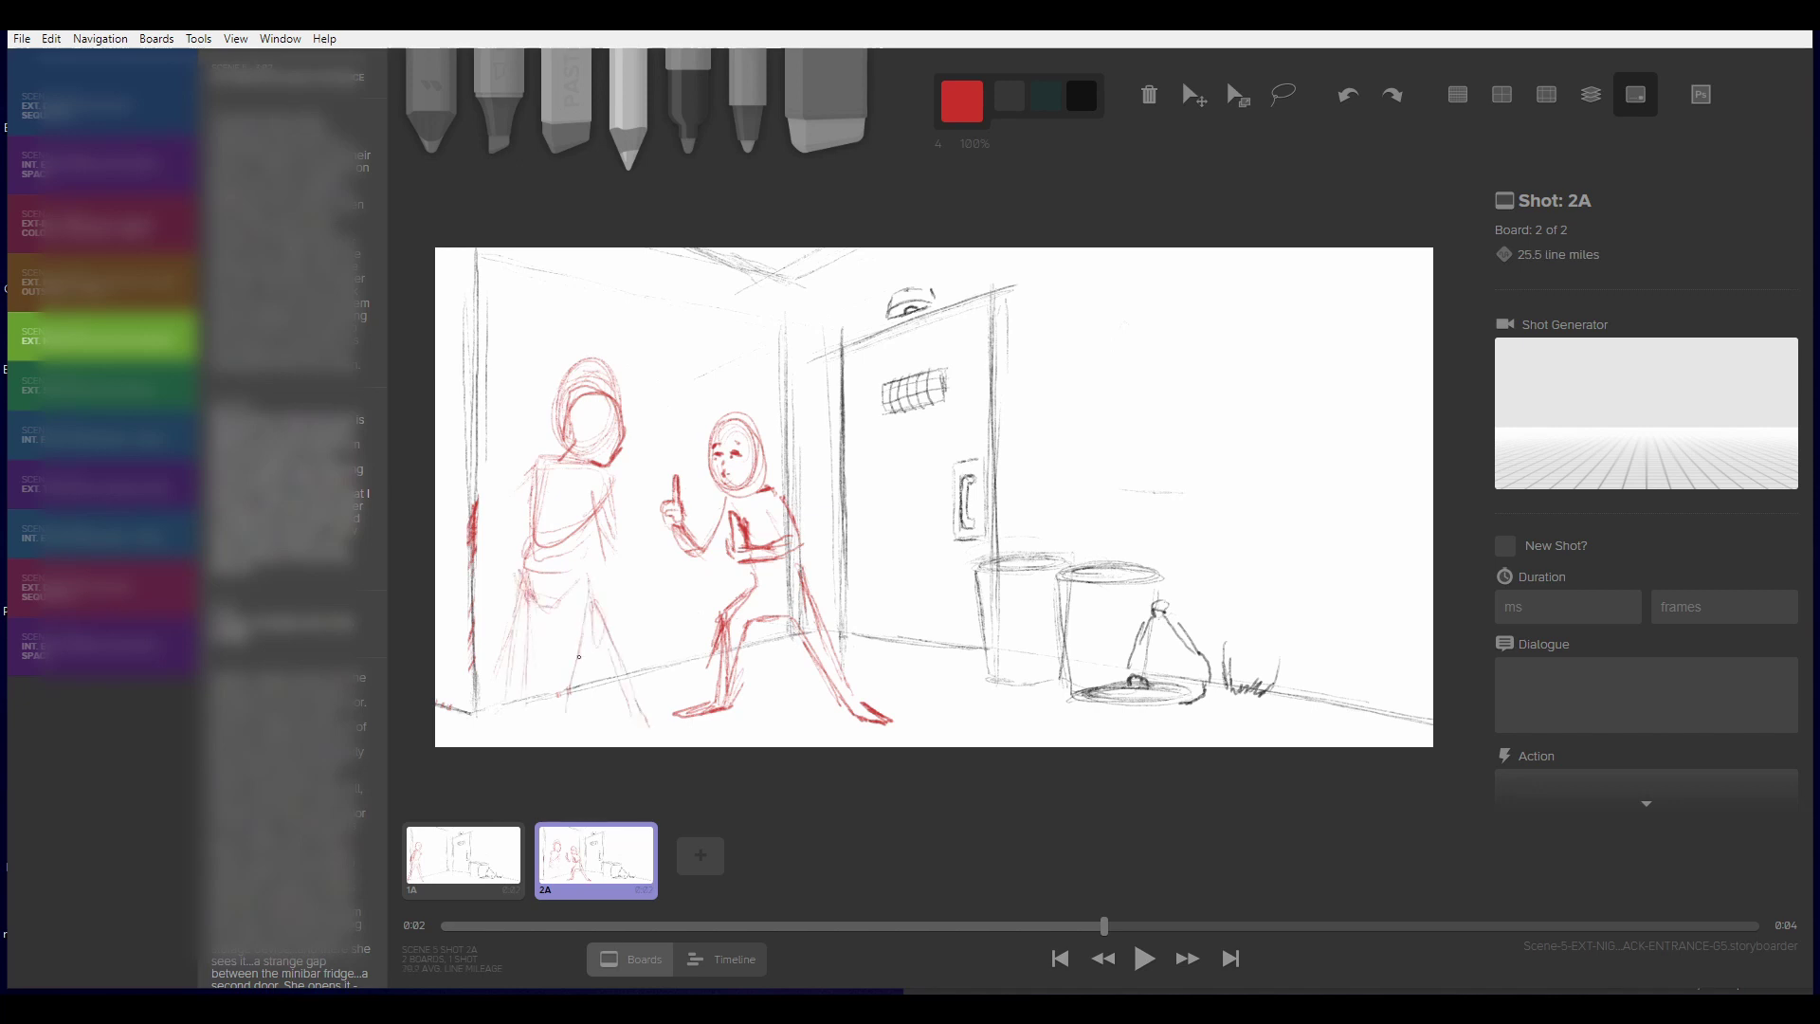
pyautogui.moveTo(592, 585); pyautogui.dragTo(607, 732)
pyautogui.moveTo(531, 598); pyautogui.dragTo(509, 713)
pyautogui.moveTo(582, 575); pyautogui.dragTo(603, 728)
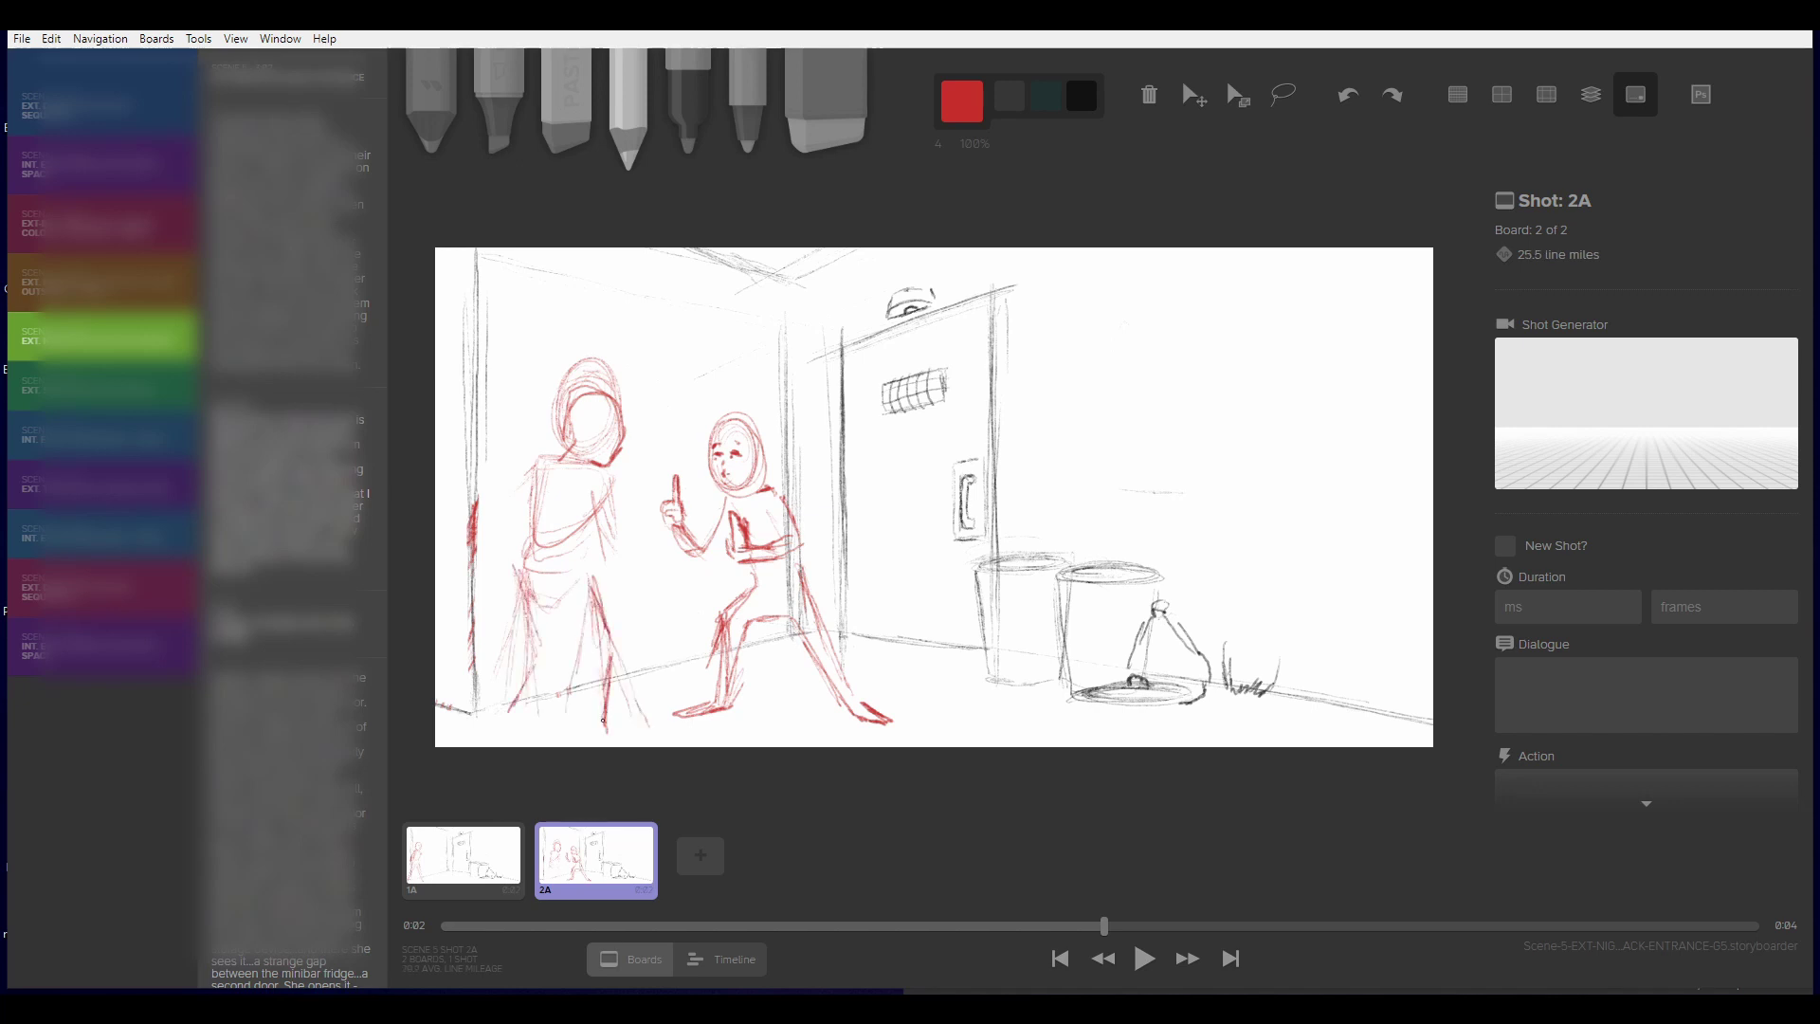
# Step: Darken the left figure's leg outlines, add the inner leg lines and draw both feet
pyautogui.moveTo(603, 660); pyautogui.dragTo(601, 747)
pyautogui.moveTo(580, 569)
pyautogui.mouseDown()
pyautogui.moveTo(613, 661)
pyautogui.moveTo(500, 726)
pyautogui.mouseUp()
pyautogui.moveTo(495, 730); pyautogui.dragTo(532, 729)
pyautogui.moveTo(602, 745); pyautogui.dragTo(632, 740)
pyautogui.moveTo(607, 729); pyautogui.dragTo(631, 736)
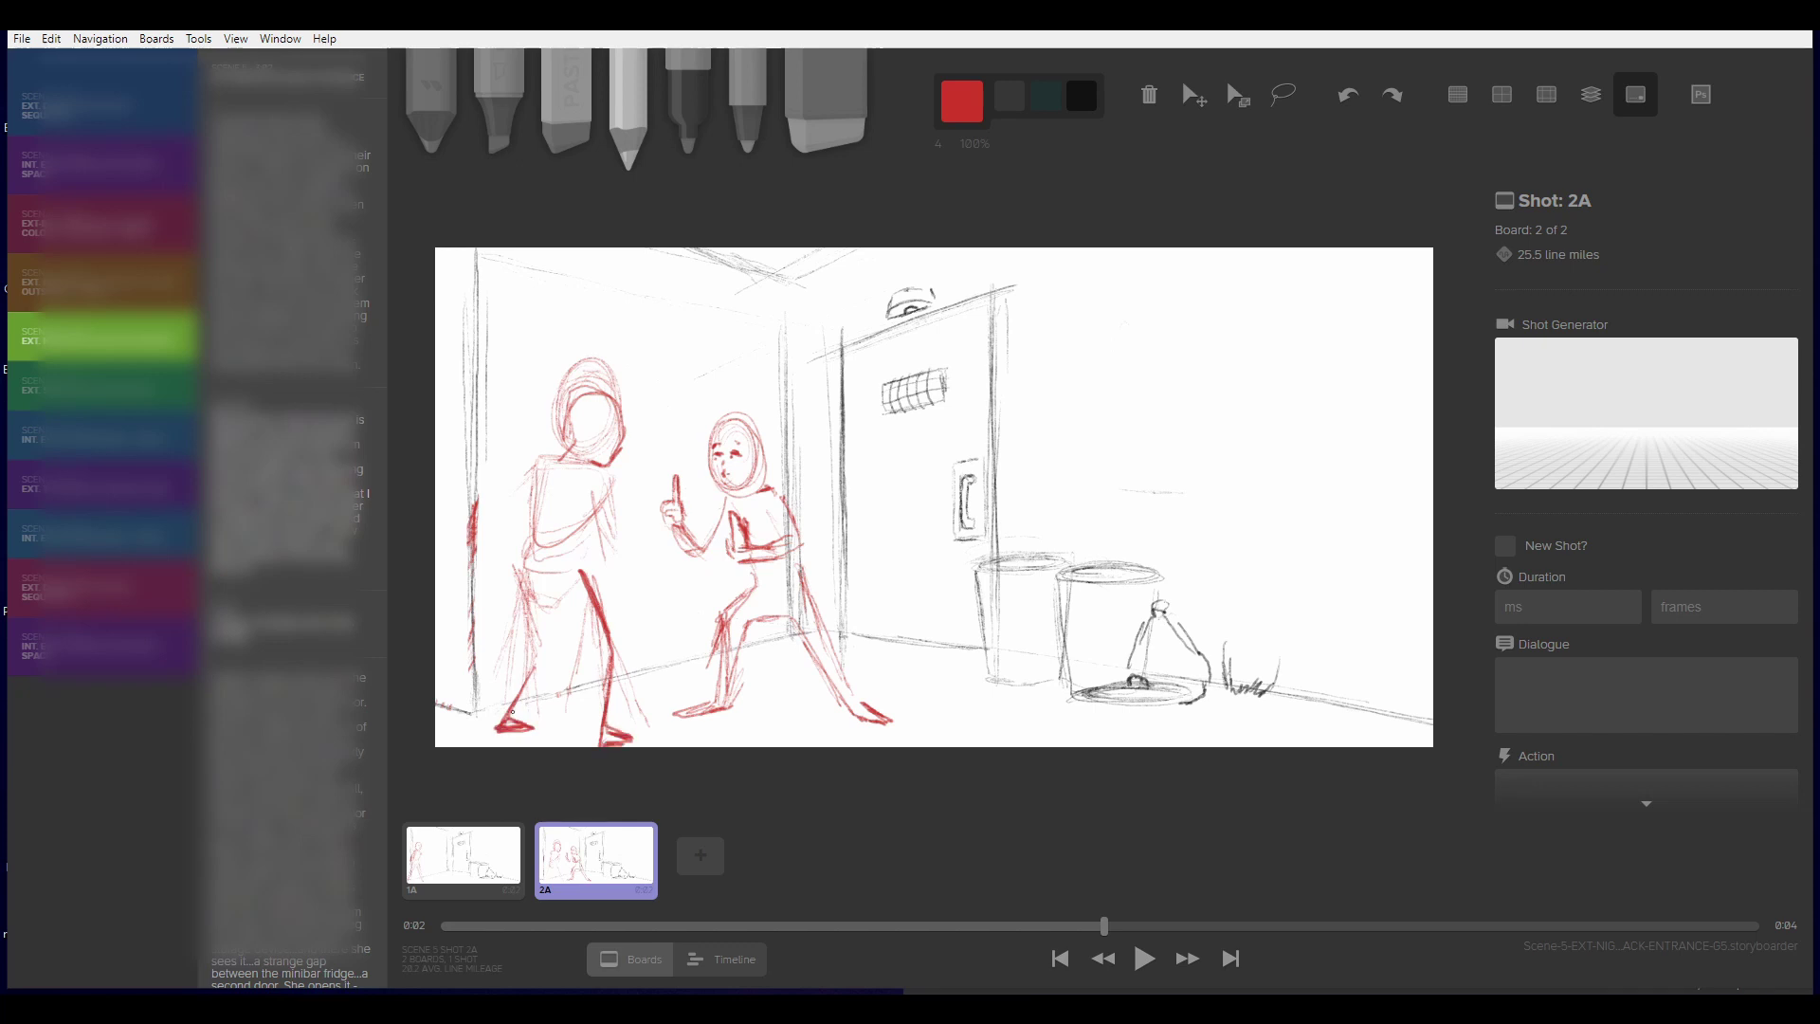
pyautogui.moveTo(557, 641); pyautogui.dragTo(508, 722)
pyautogui.moveTo(547, 600); pyautogui.dragTo(550, 647)
pyautogui.moveTo(546, 598)
pyautogui.mouseDown()
pyautogui.moveTo(577, 601)
pyautogui.moveTo(606, 668)
pyautogui.mouseUp()
pyautogui.moveTo(595, 664); pyautogui.dragTo(599, 747)
# Step: Firm up the left figure's back, side and shoulder lines
pyautogui.moveTo(524, 654); pyautogui.dragTo(539, 505)
pyautogui.moveTo(580, 517)
pyautogui.mouseDown()
pyautogui.moveTo(586, 578)
pyautogui.moveTo(588, 560)
pyautogui.mouseUp()
pyautogui.moveTo(539, 514)
pyautogui.mouseDown()
pyautogui.moveTo(536, 494)
pyautogui.moveTo(593, 470)
pyautogui.mouseUp()
pyautogui.moveTo(552, 469); pyautogui.dragTo(599, 473)
# Step: Erase the left figure's loose head ovals, and redraw the head with short hair, an ear and a squared jaw
pyautogui.press('alt')
pyautogui.moveTo(574, 377)
pyautogui.mouseDown()
pyautogui.moveTo(604, 362)
pyautogui.moveTo(607, 455)
pyautogui.moveTo(610, 387)
pyautogui.mouseUp()
pyautogui.moveTo(602, 507)
pyautogui.mouseDown()
pyautogui.moveTo(588, 528)
pyautogui.moveTo(606, 494)
pyautogui.mouseUp()
pyautogui.moveTo(545, 471)
pyautogui.mouseDown()
pyautogui.moveTo(533, 491)
pyautogui.moveTo(574, 397)
pyautogui.moveTo(606, 391)
pyautogui.mouseUp()
pyautogui.moveTo(576, 422); pyautogui.dragTo(587, 412)
pyautogui.moveTo(569, 449)
pyautogui.mouseDown()
pyautogui.moveTo(572, 408)
pyautogui.moveTo(569, 432)
pyautogui.mouseUp()
pyautogui.moveTo(574, 397); pyautogui.dragTo(620, 406)
pyautogui.moveTo(607, 406)
pyautogui.mouseDown()
pyautogui.moveTo(607, 503)
pyautogui.moveTo(531, 527)
pyautogui.moveTo(517, 593)
pyautogui.mouseUp()
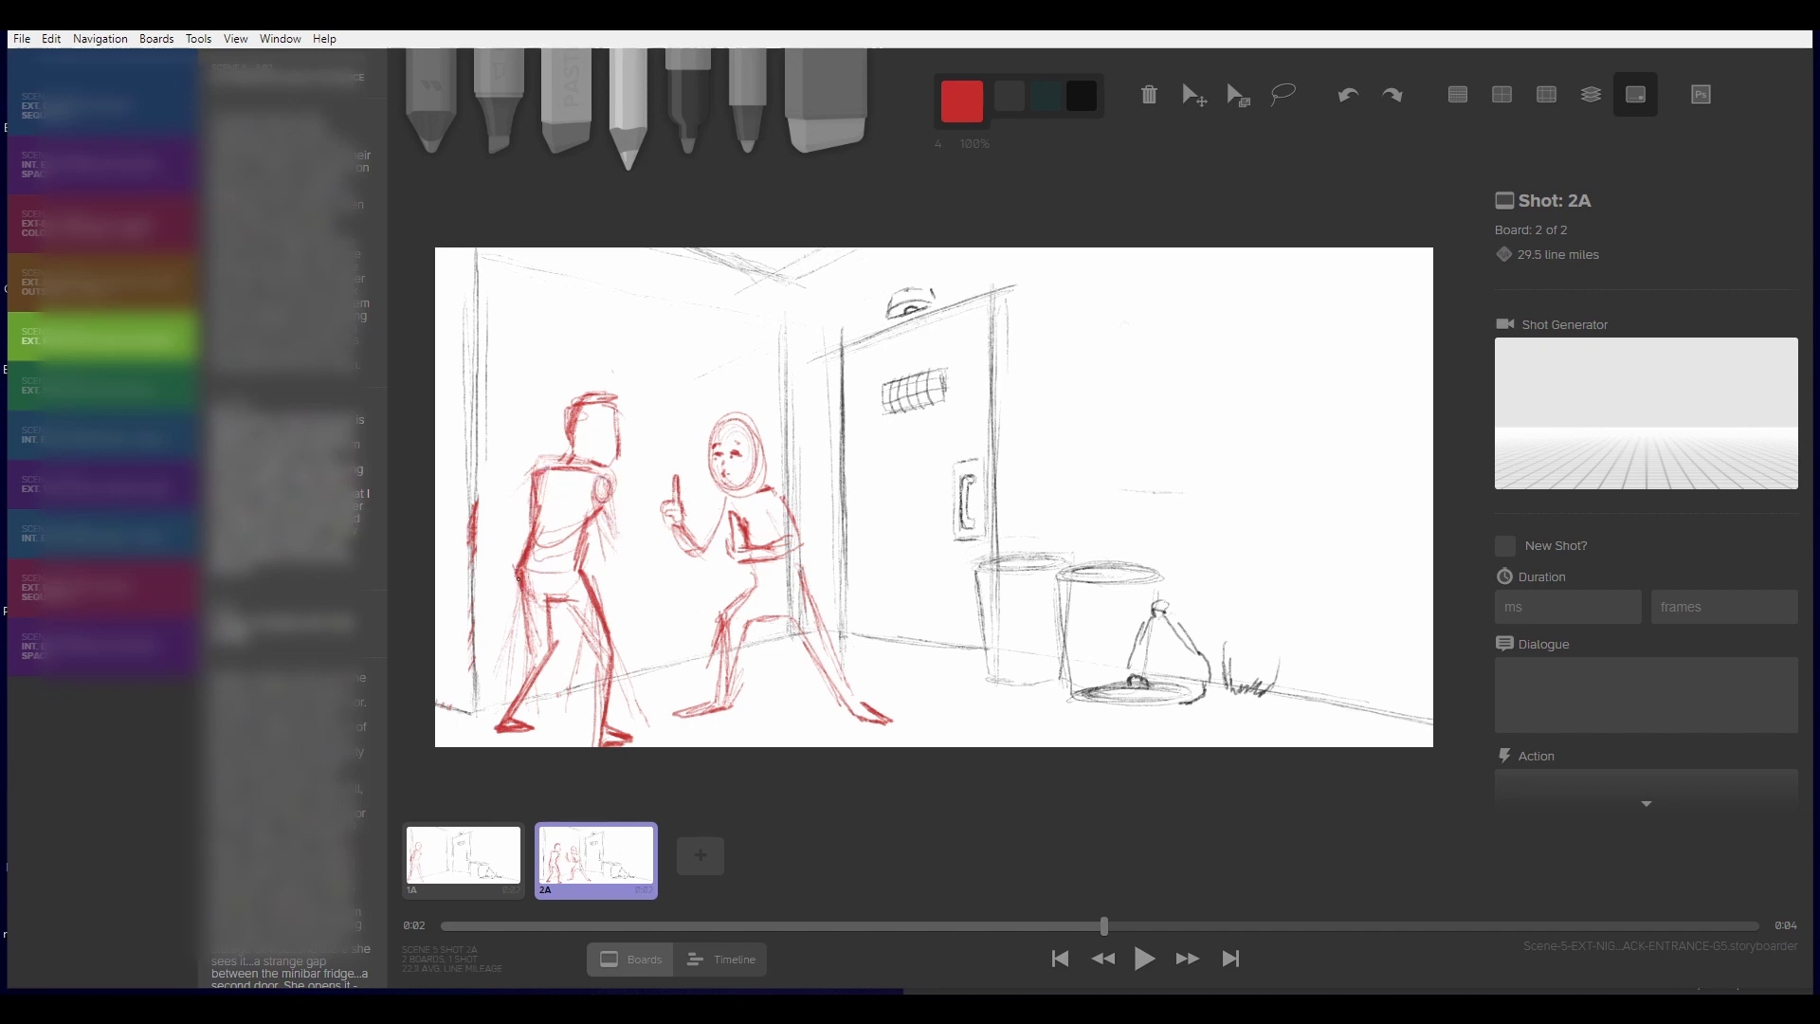
# Step: Draw the left figure's two arms hanging away from the body, cleaning up the shoulder lines
pyautogui.moveTo(595, 547); pyautogui.dragTo(581, 618)
pyautogui.moveTo(531, 482)
pyautogui.mouseDown()
pyautogui.moveTo(476, 590)
pyautogui.moveTo(467, 560)
pyautogui.mouseUp()
pyautogui.moveTo(517, 495)
pyautogui.keyDown('alt'); pyautogui.mouseDown()
pyautogui.moveTo(486, 551)
pyautogui.moveTo(525, 482)
pyautogui.mouseUp(); pyautogui.keyUp('alt')
pyautogui.moveTo(529, 477); pyautogui.dragTo(479, 602)
pyautogui.moveTo(599, 480); pyautogui.dragTo(645, 621)
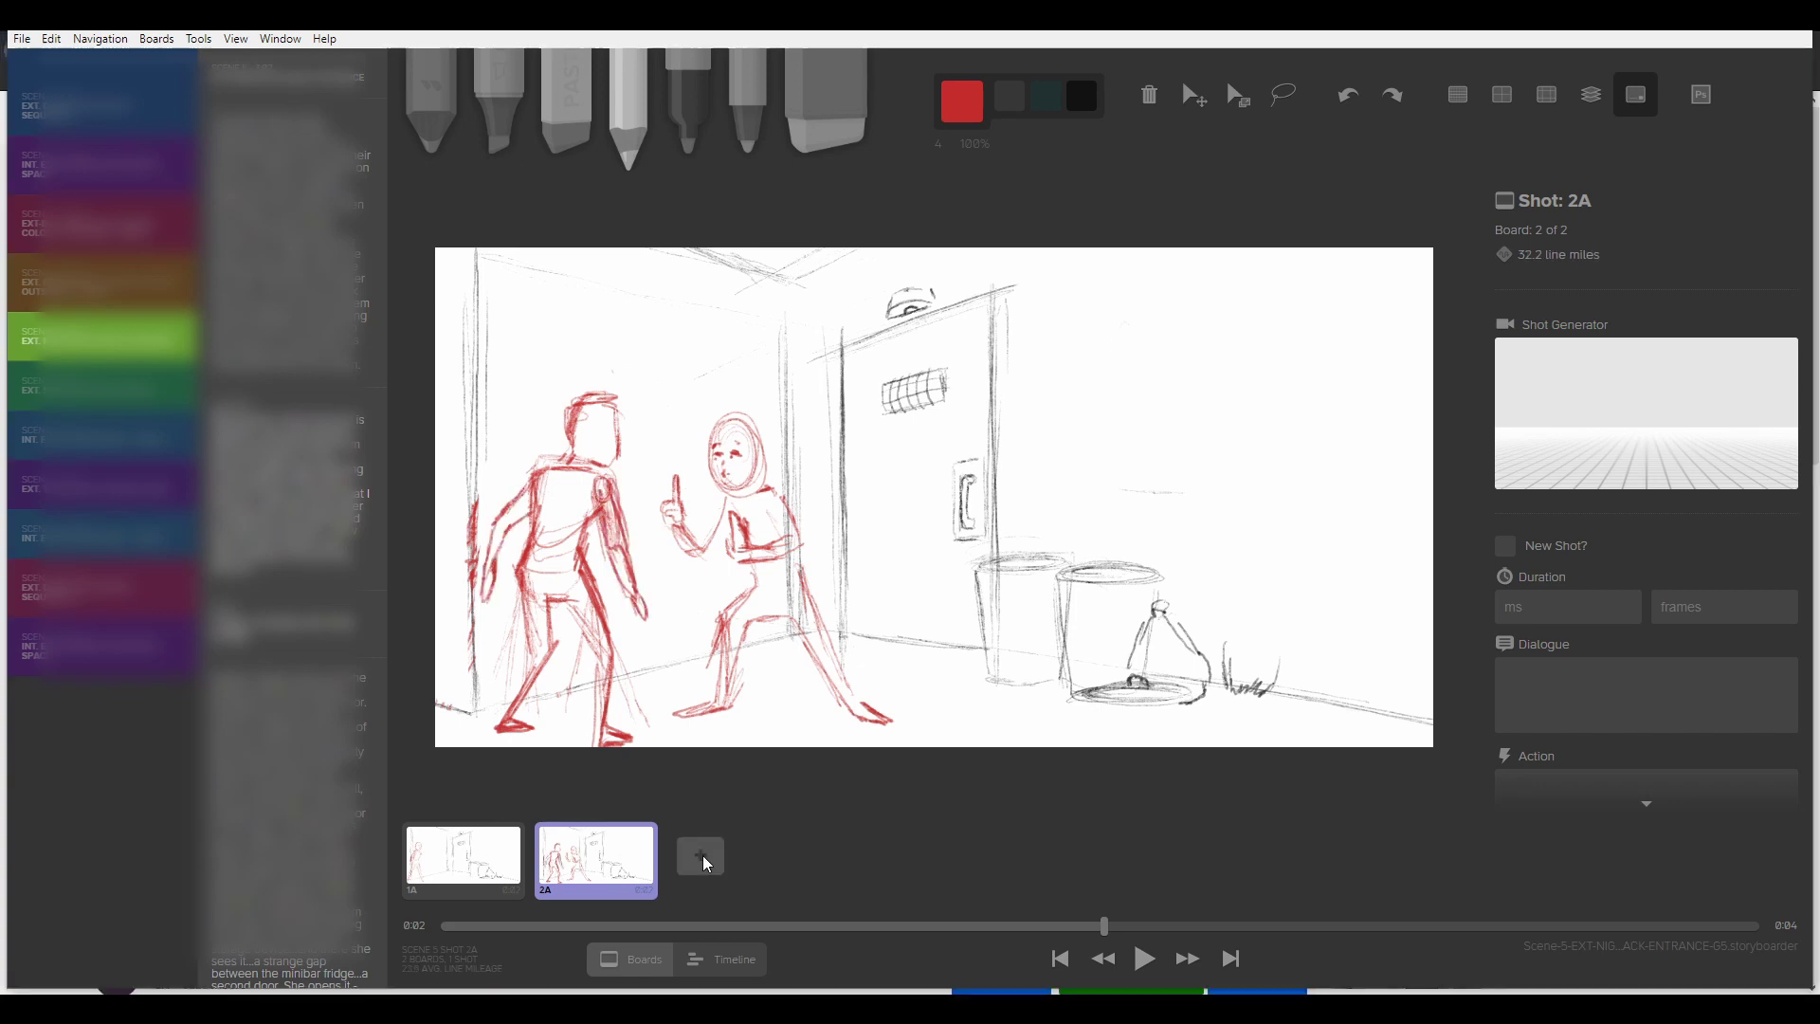
# Step: Duplicate board 2A and erase the crouching figure from the copy
pyautogui.rightClick(594, 872)
pyautogui.click(569, 617)
pyautogui.press('7')
pyautogui.moveTo(675, 488)
pyautogui.mouseDown()
pyautogui.moveTo(690, 521)
pyautogui.moveTo(758, 517)
pyautogui.moveTo(745, 621)
pyautogui.moveTo(749, 560)
pyautogui.moveTo(706, 551)
pyautogui.mouseUp()
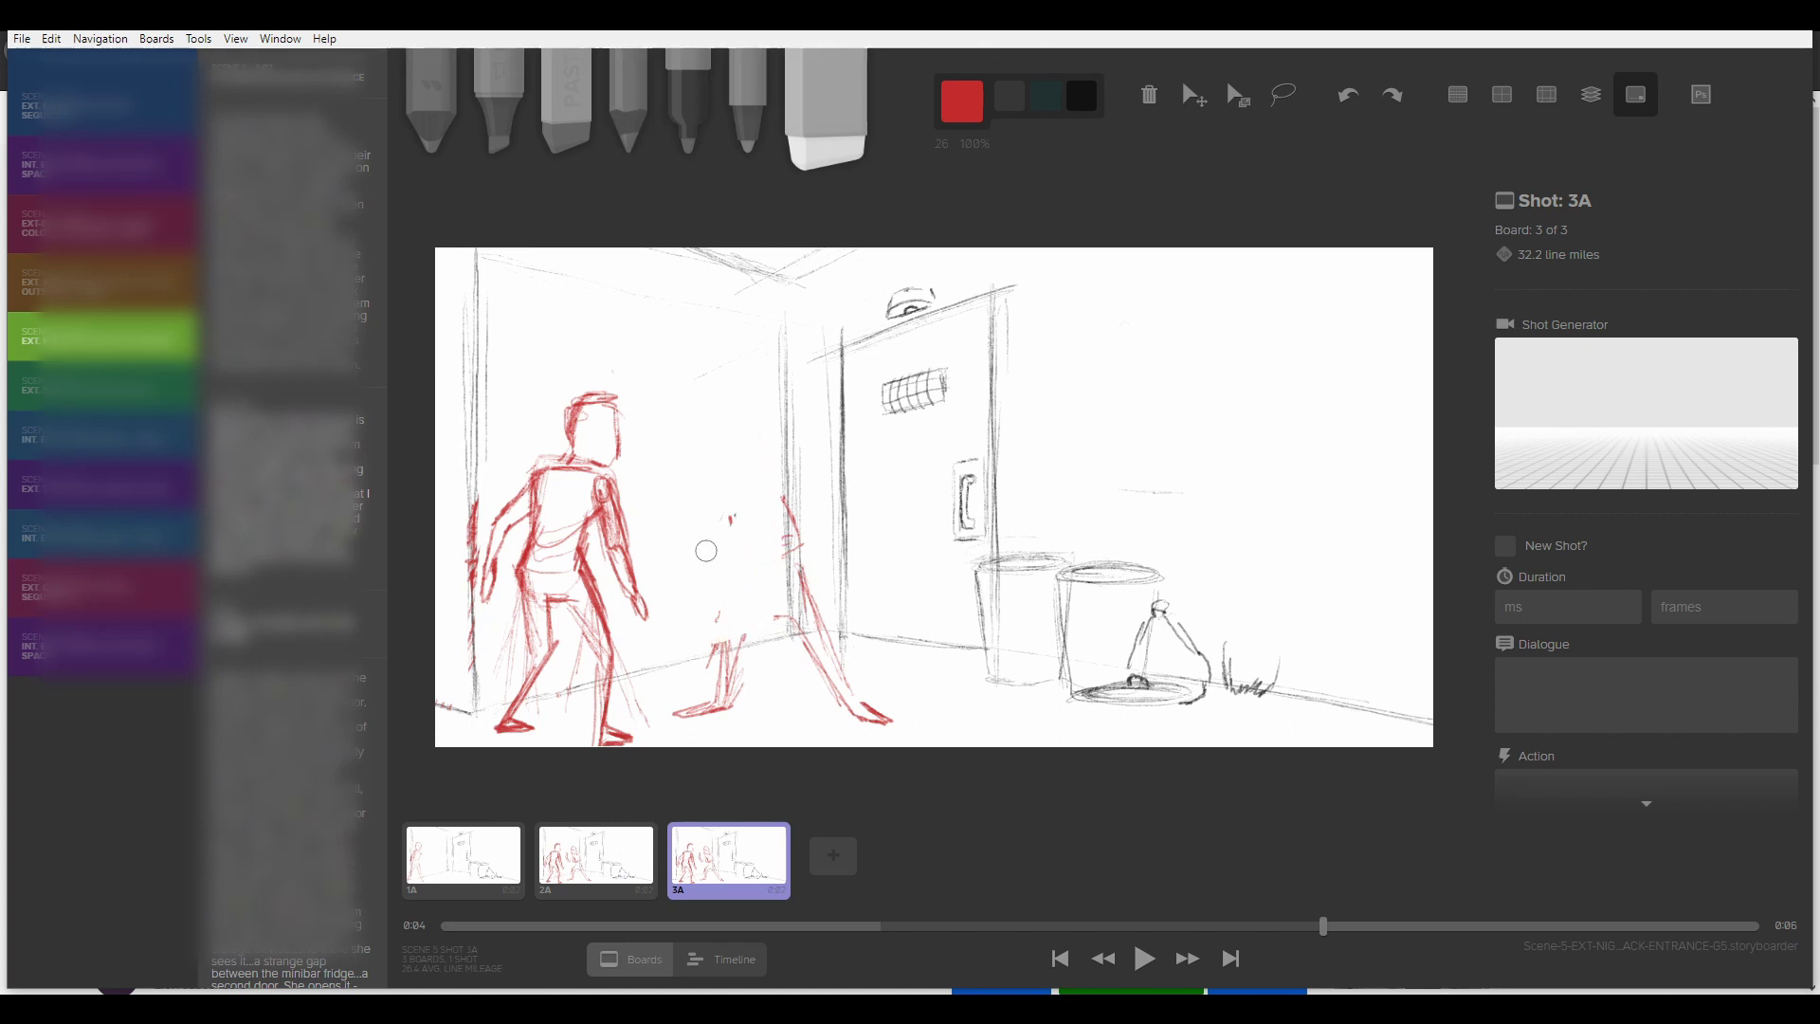
pyautogui.moveTo(730, 701)
pyautogui.mouseDown()
pyautogui.moveTo(711, 716)
pyautogui.moveTo(715, 655)
pyautogui.mouseUp()
pyautogui.moveTo(804, 521)
pyautogui.mouseDown()
pyautogui.moveTo(796, 610)
pyautogui.moveTo(843, 701)
pyautogui.moveTo(887, 725)
pyautogui.mouseUp()
# Step: Draw a red figure at the door with an oval head, raised bent arm, torso, hips, legs and feet
pyautogui.press('4')
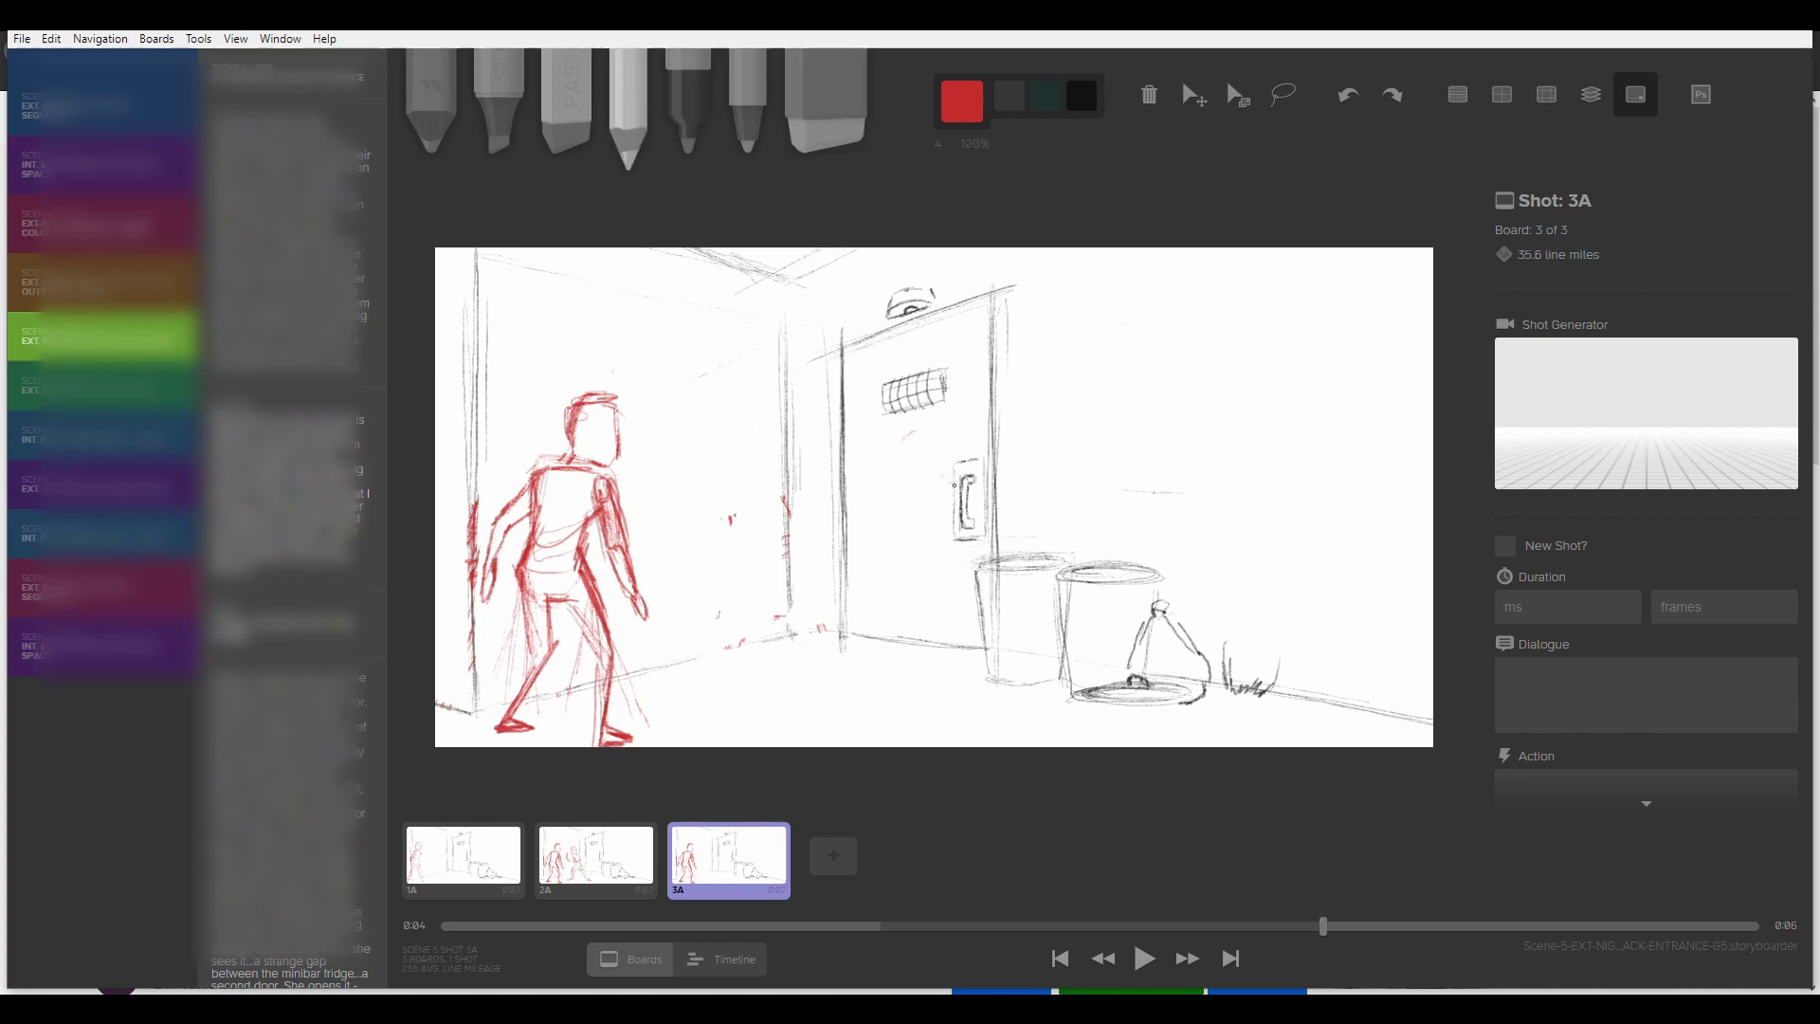
pyautogui.moveTo(955, 485); pyautogui.dragTo(967, 491)
pyautogui.moveTo(953, 403)
pyautogui.mouseDown()
pyautogui.moveTo(967, 460)
pyautogui.moveTo(986, 408)
pyautogui.moveTo(924, 455)
pyautogui.moveTo(938, 516)
pyautogui.moveTo(967, 517)
pyautogui.moveTo(995, 465)
pyautogui.moveTo(1016, 485)
pyautogui.moveTo(1039, 422)
pyautogui.moveTo(1048, 460)
pyautogui.mouseUp()
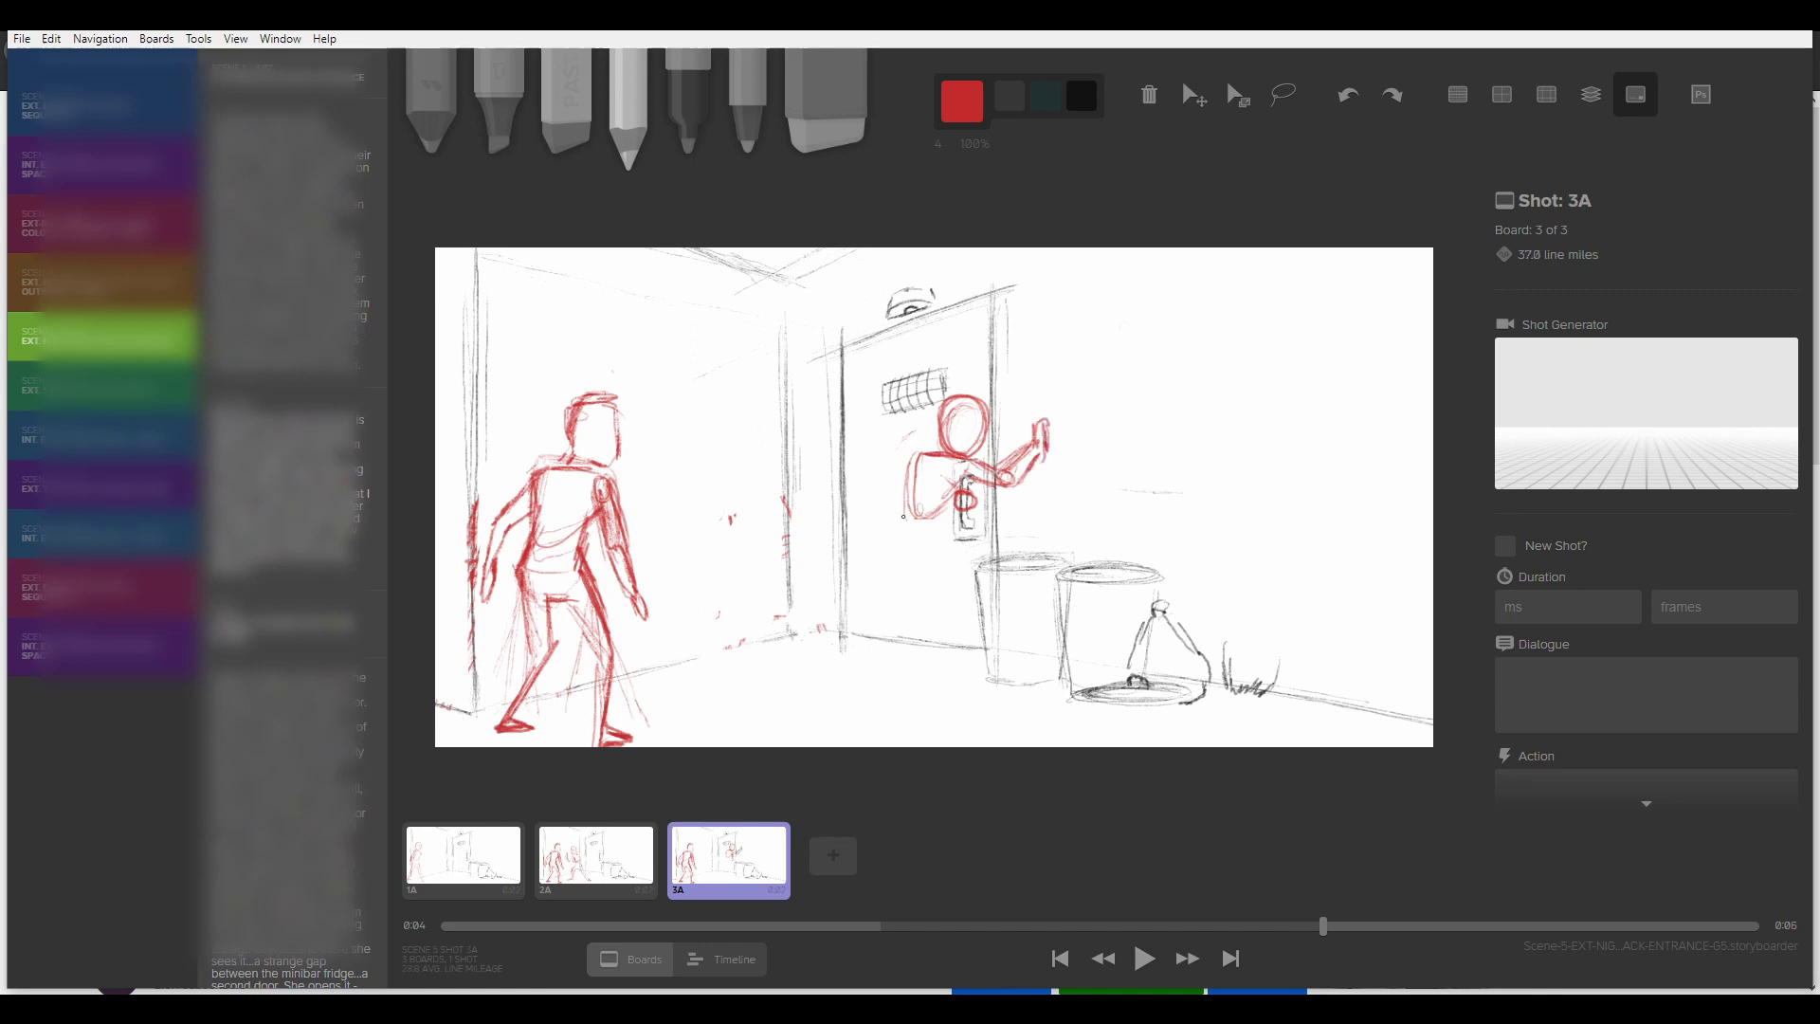
pyautogui.moveTo(941, 520)
pyautogui.mouseDown()
pyautogui.moveTo(905, 515)
pyautogui.moveTo(920, 508)
pyautogui.mouseUp()
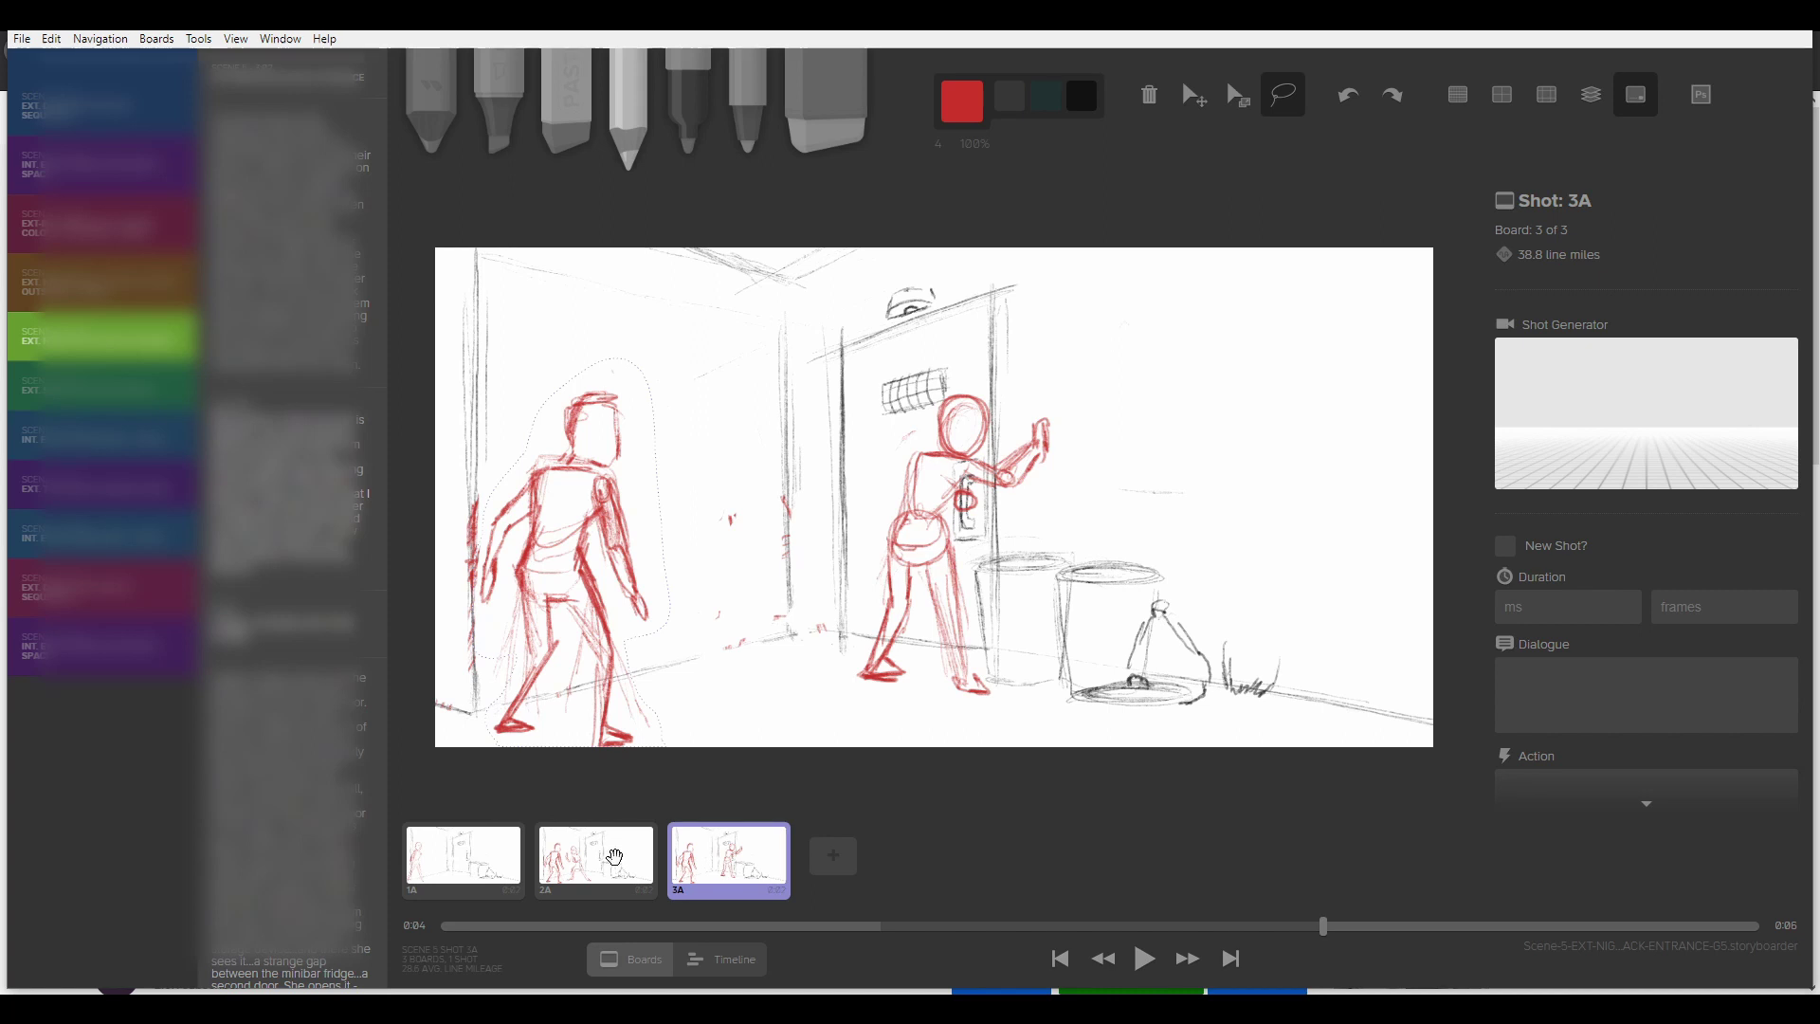
# Step: Try moving the lassoed standing figure closer to the door, and undo the move
pyautogui.moveTo(569, 531); pyautogui.dragTo(728, 521)
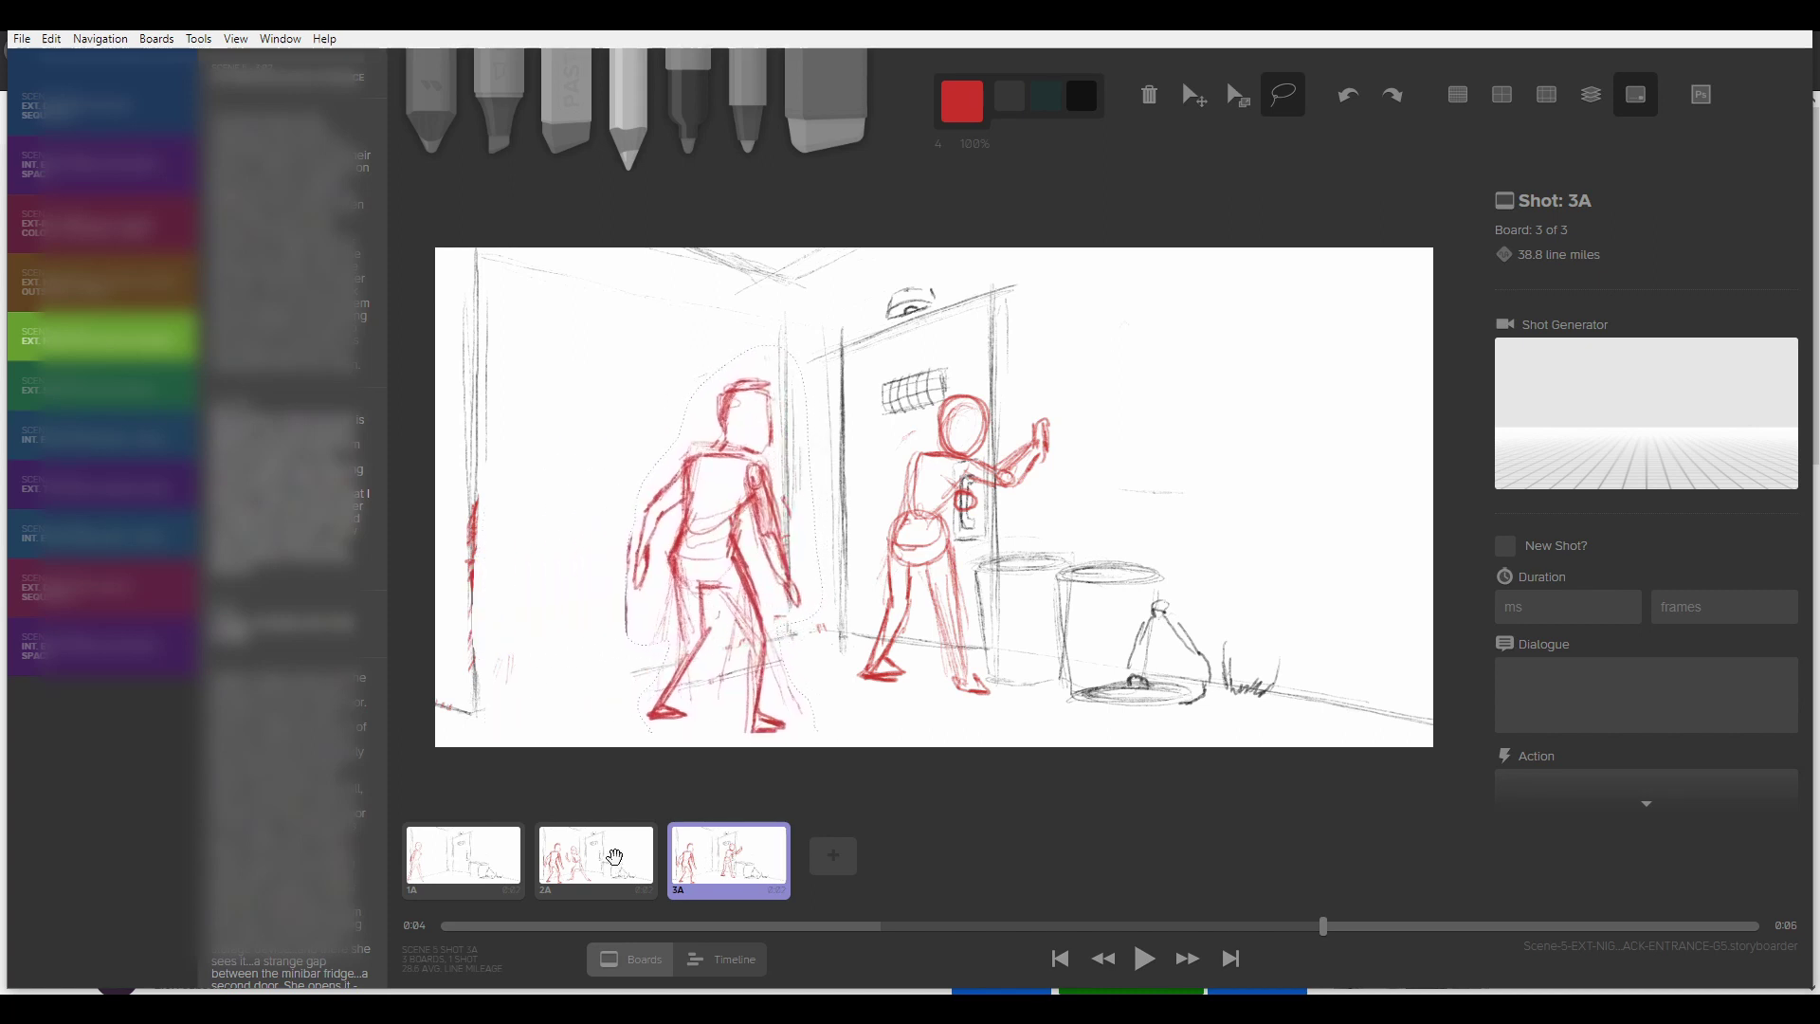
pyautogui.hotkey('ctrl', 'z')
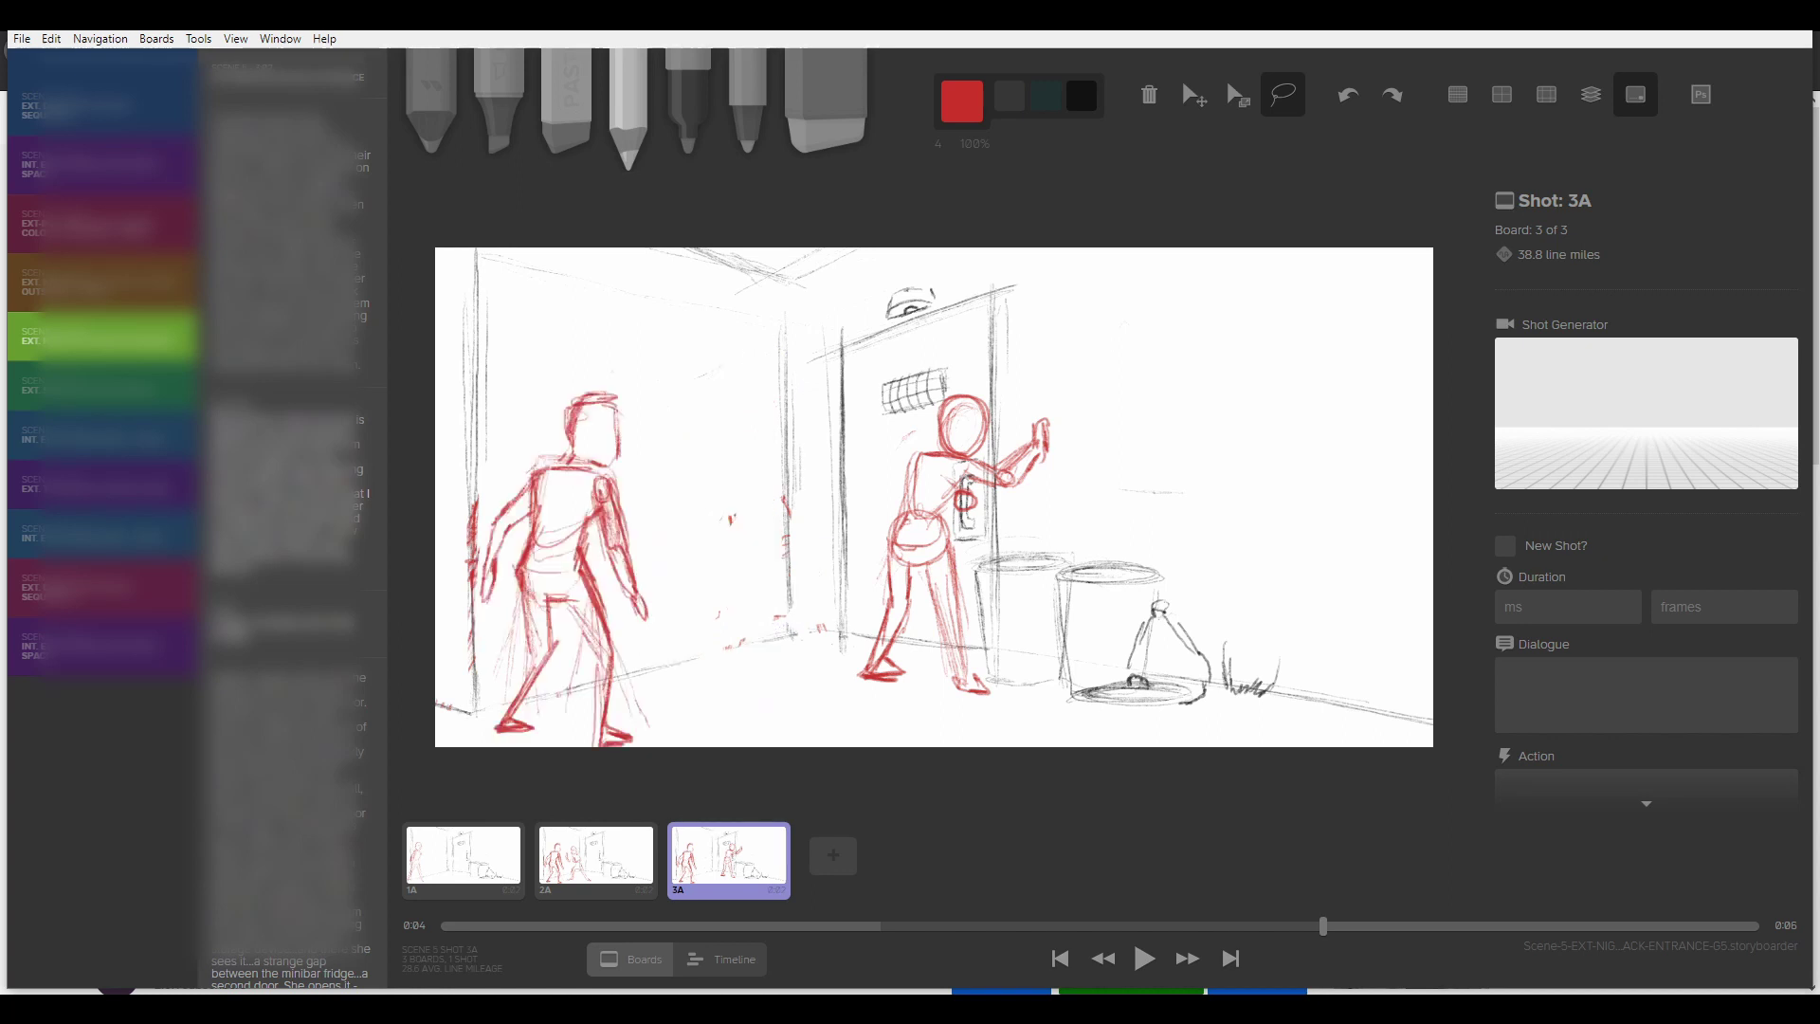
# Step: Lasso the standing figure again with a tighter outline around its body
pyautogui.moveTo(630, 684); pyautogui.dragTo(604, 578)
pyautogui.moveTo(652, 433)
pyautogui.mouseDown()
pyautogui.moveTo(529, 431)
pyautogui.moveTo(484, 561)
pyautogui.mouseUp()
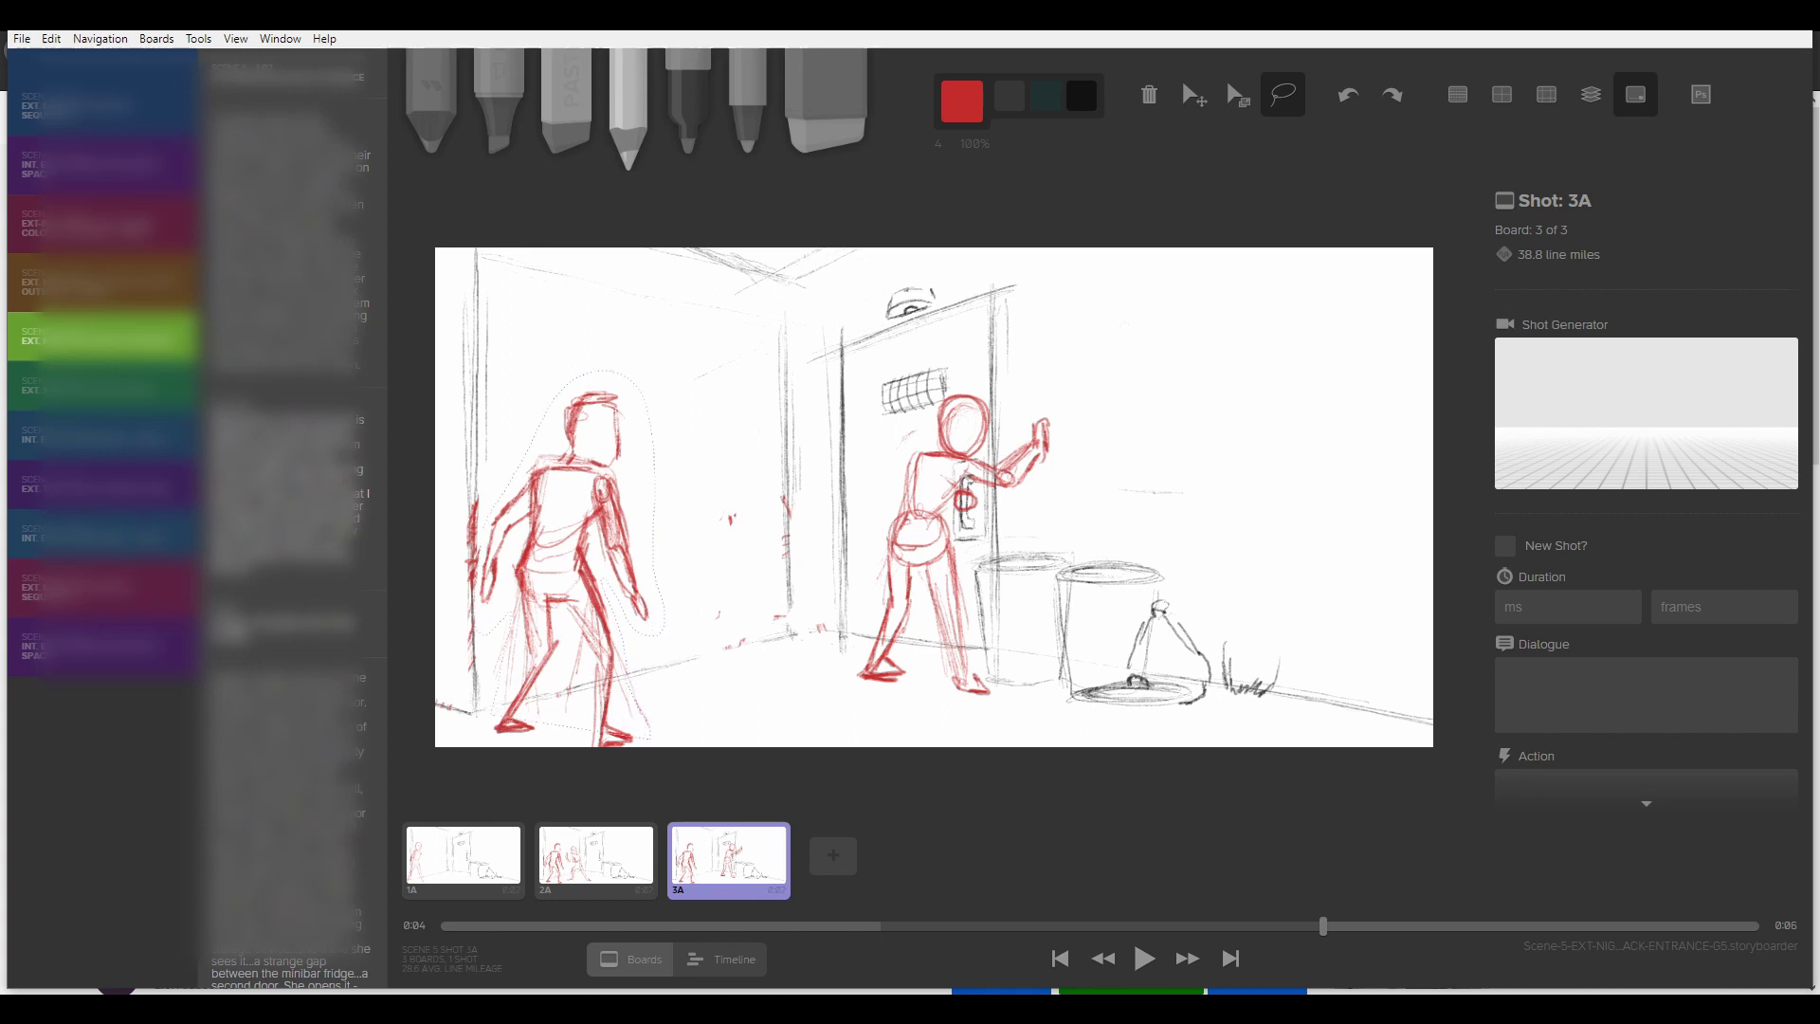